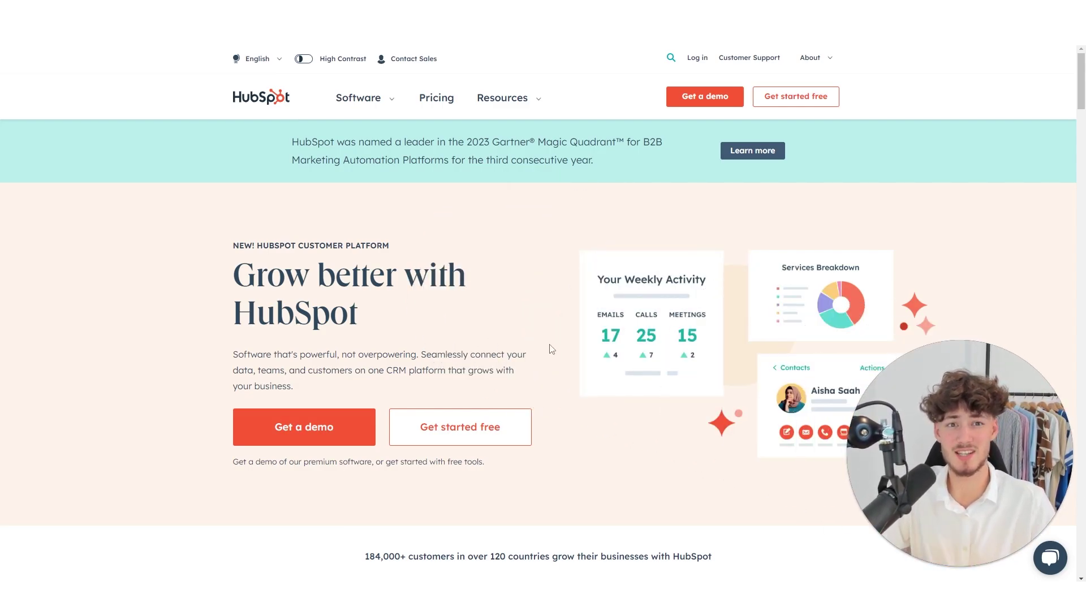
- Scroll through the HubSpot page and start the free account sign-up
scroll(650, 303, "down", 8)
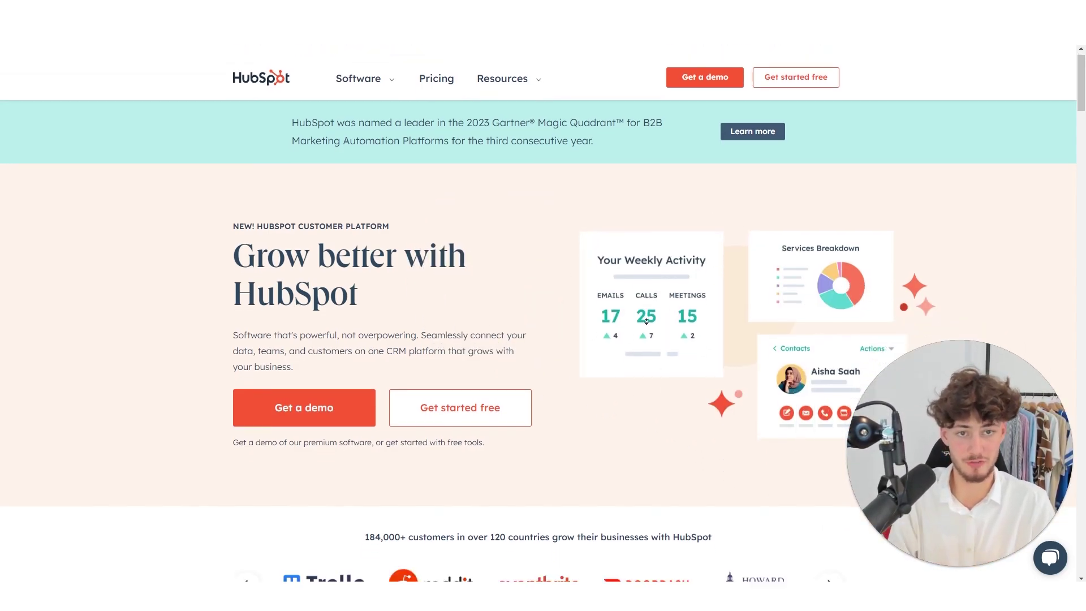
scroll(651, 303, "down", 4)
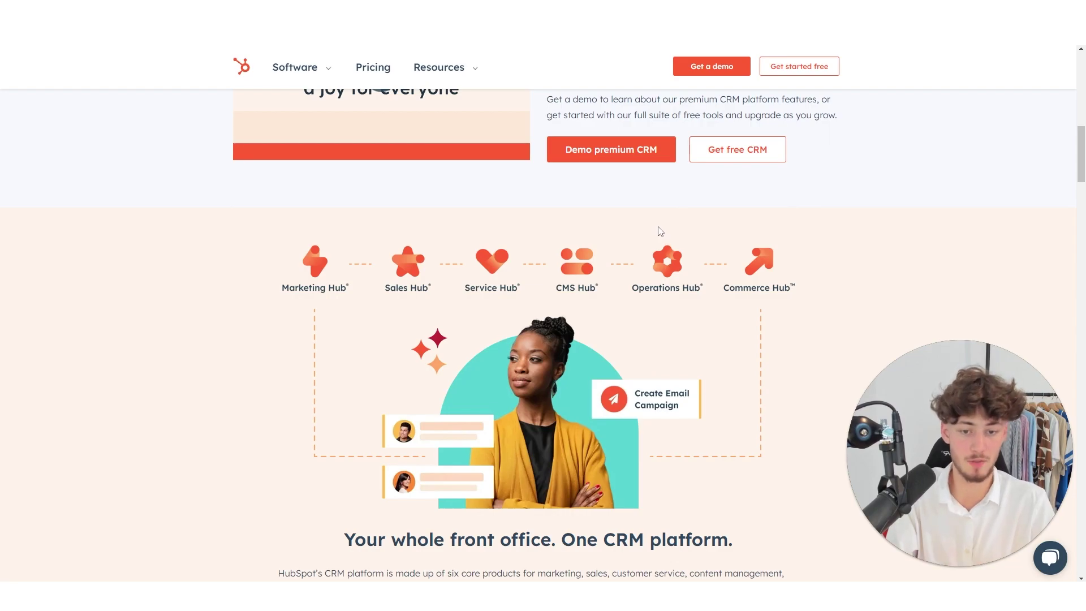
scroll(691, 296, "down", 3)
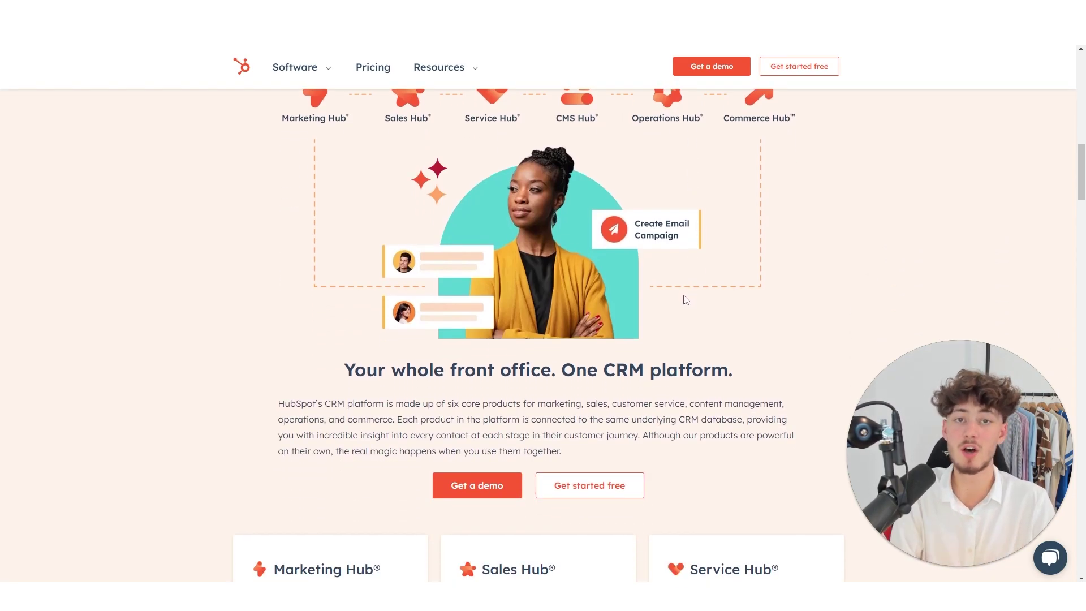
scroll(685, 300, "down", 2)
scroll(693, 381, "down", 1)
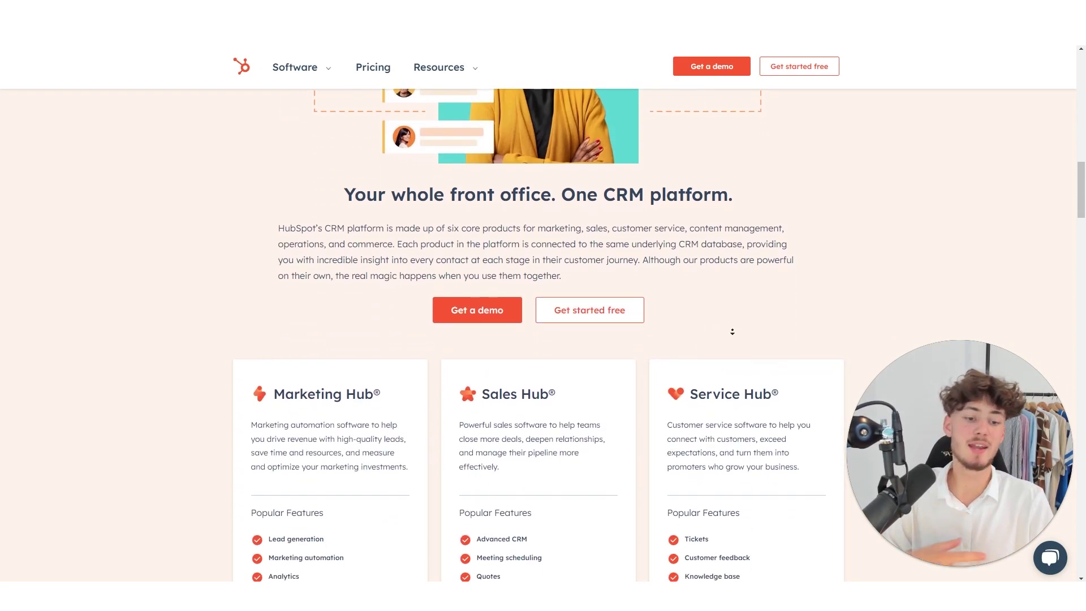
scroll(690, 360, "down", 3)
scroll(673, 340, "up", 10)
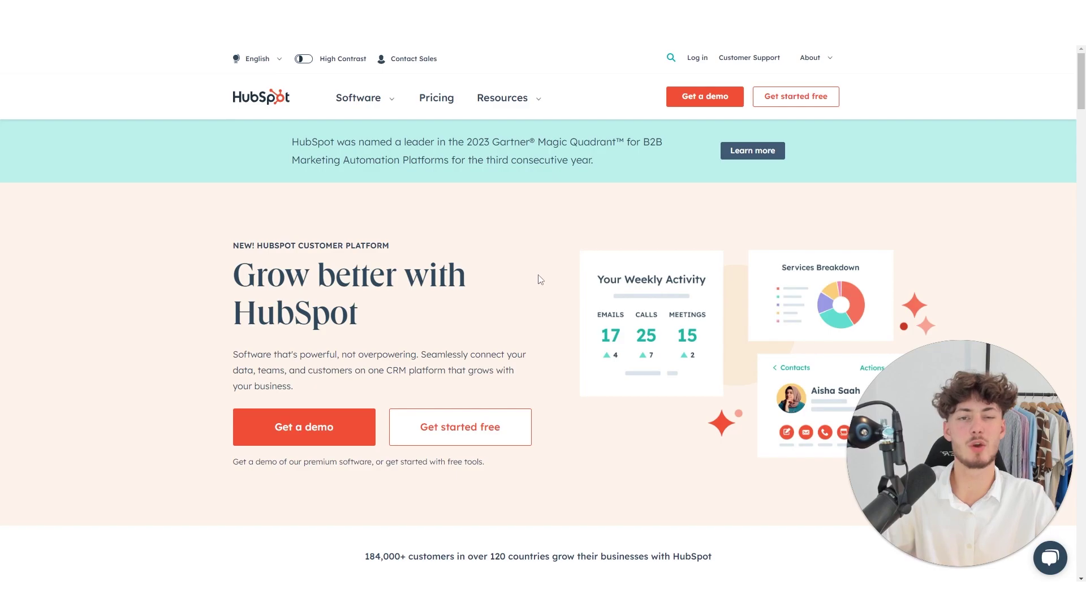
scroll(519, 353, "down", 3)
scroll(519, 353, "down", 10)
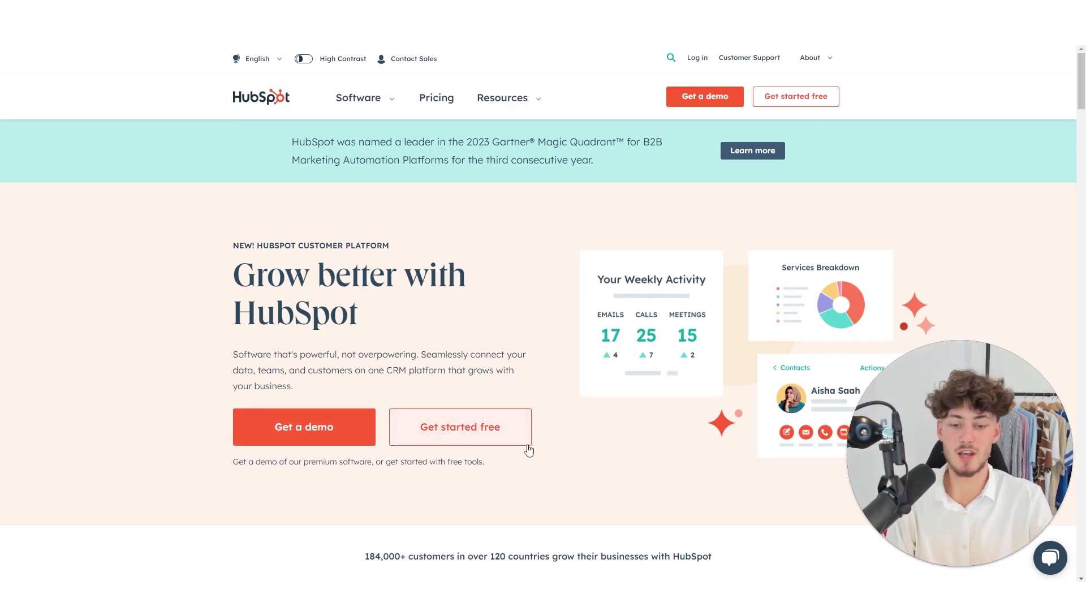
left_click(452, 436)
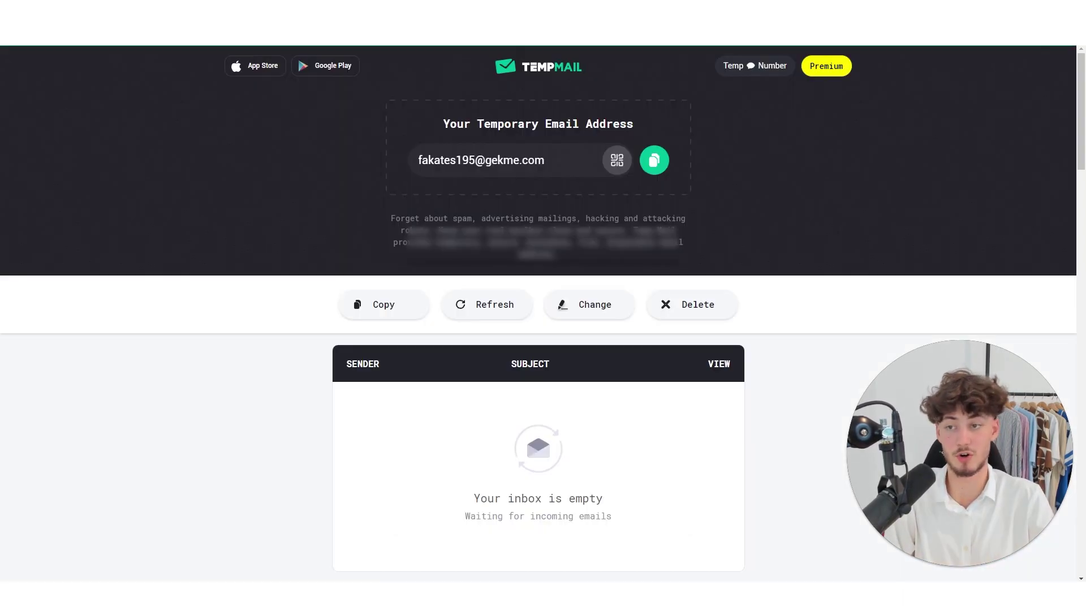
- Submit the temporary e-mail address for verification
left_click(655, 160)
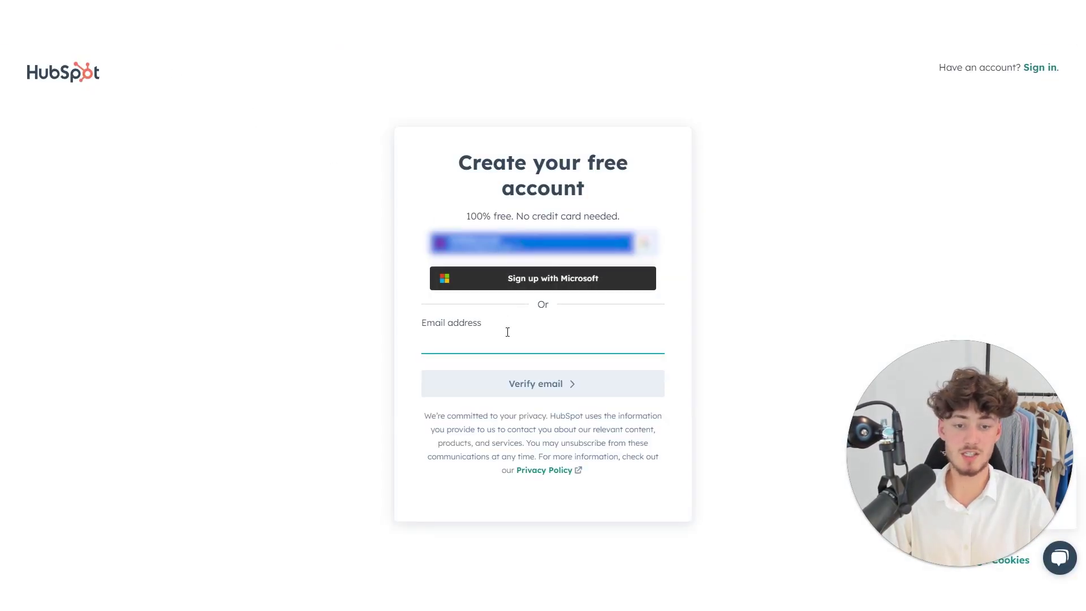
key("ctrl+v")
left_click(365, 338)
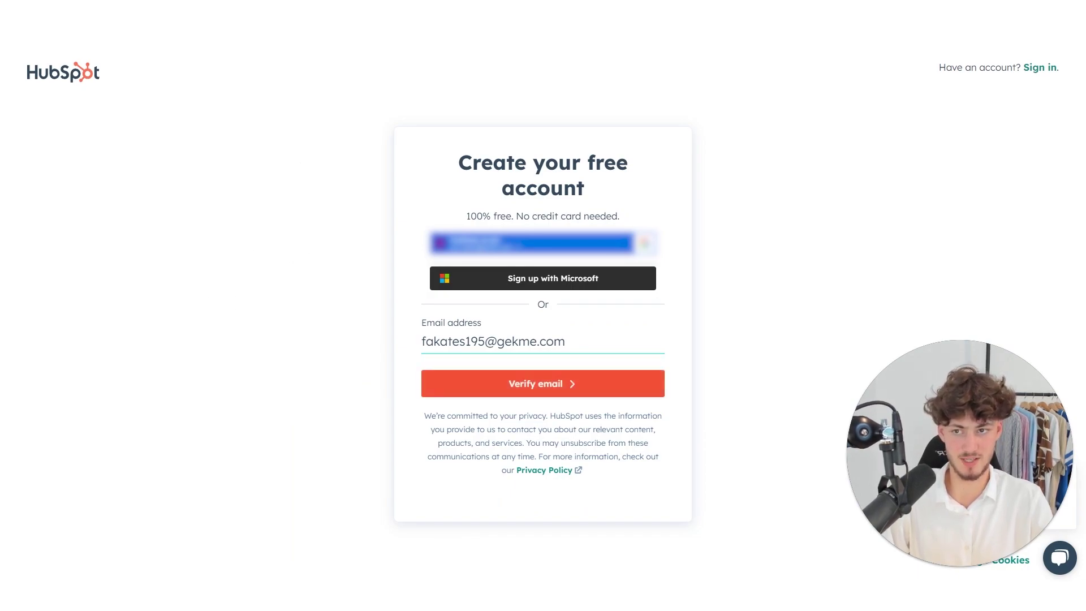
left_click(583, 391)
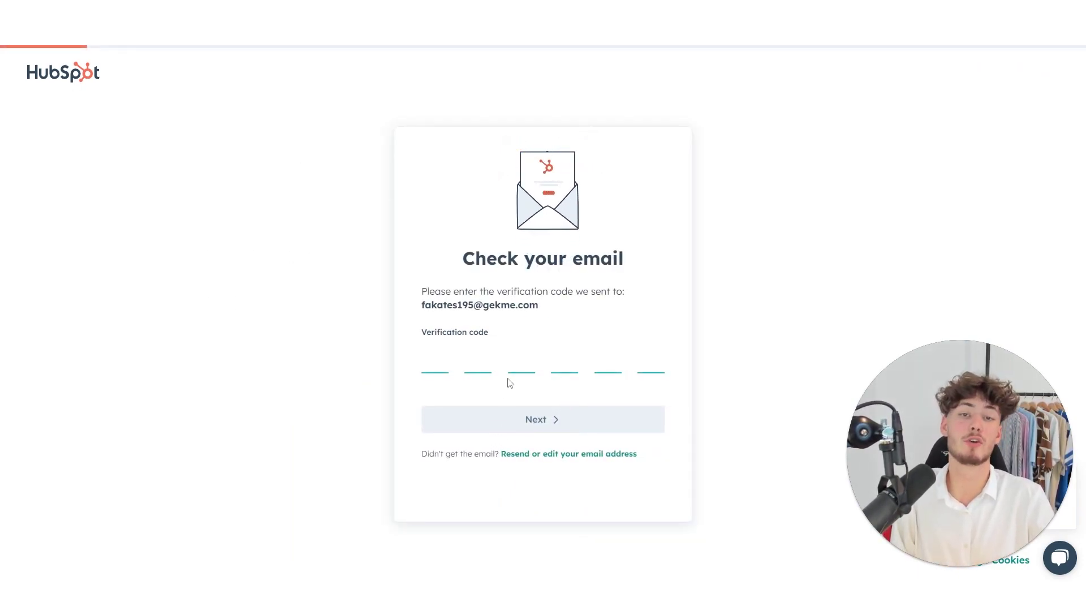
- Copy the verification code from the temporary inbox and paste it into the code boxes
key("ctrl+Tab")
scroll(574, 351, "down", 4)
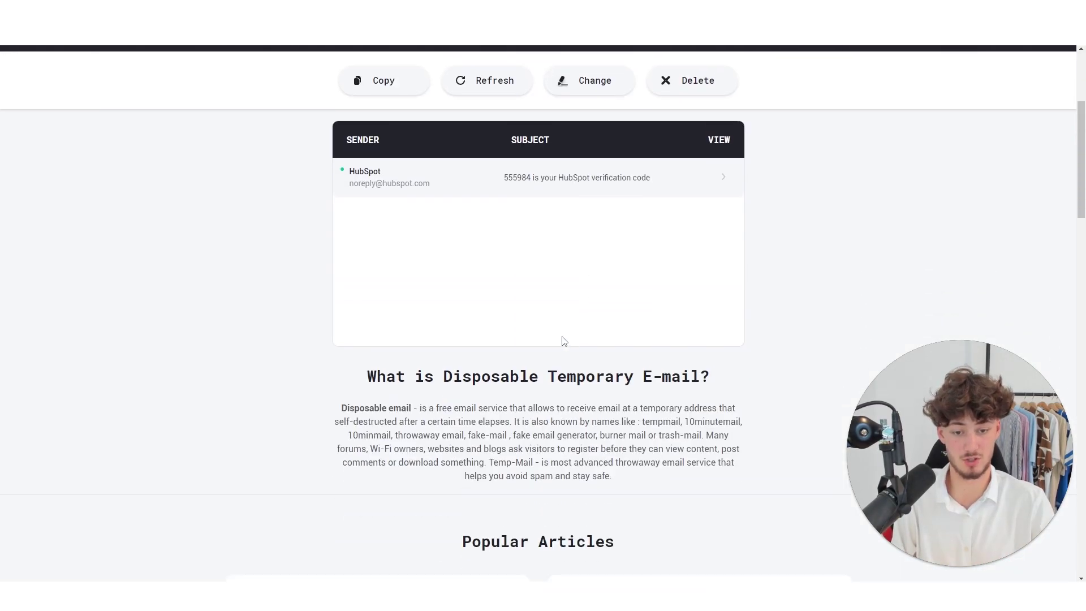
left_click(520, 214)
scroll(524, 320, "down", 5)
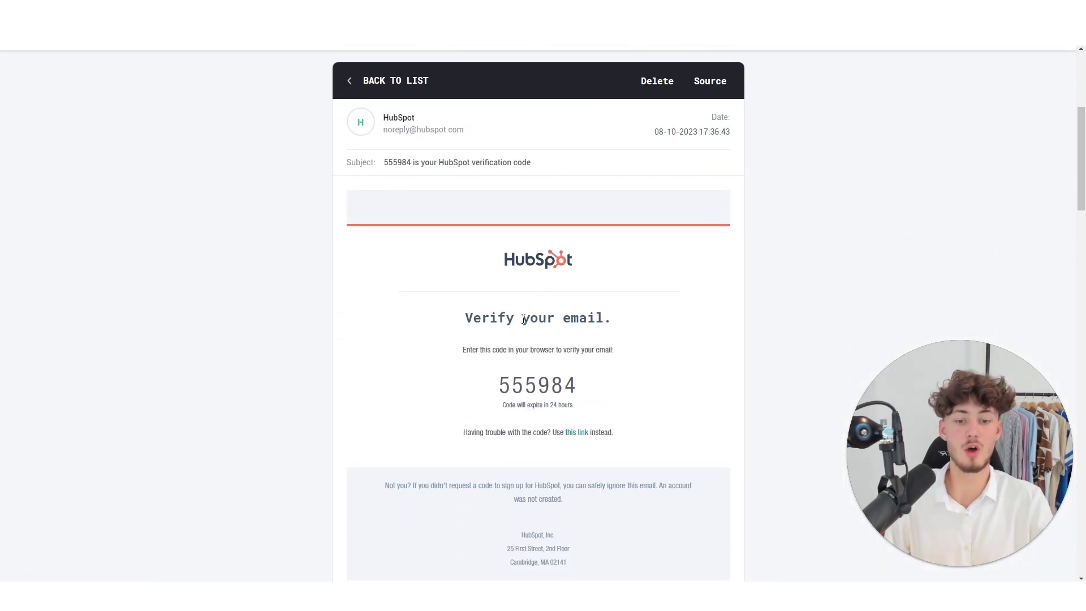
double_click(538, 387)
key("ctrl+Tab")
left_click(453, 367)
key("ctrl+v")
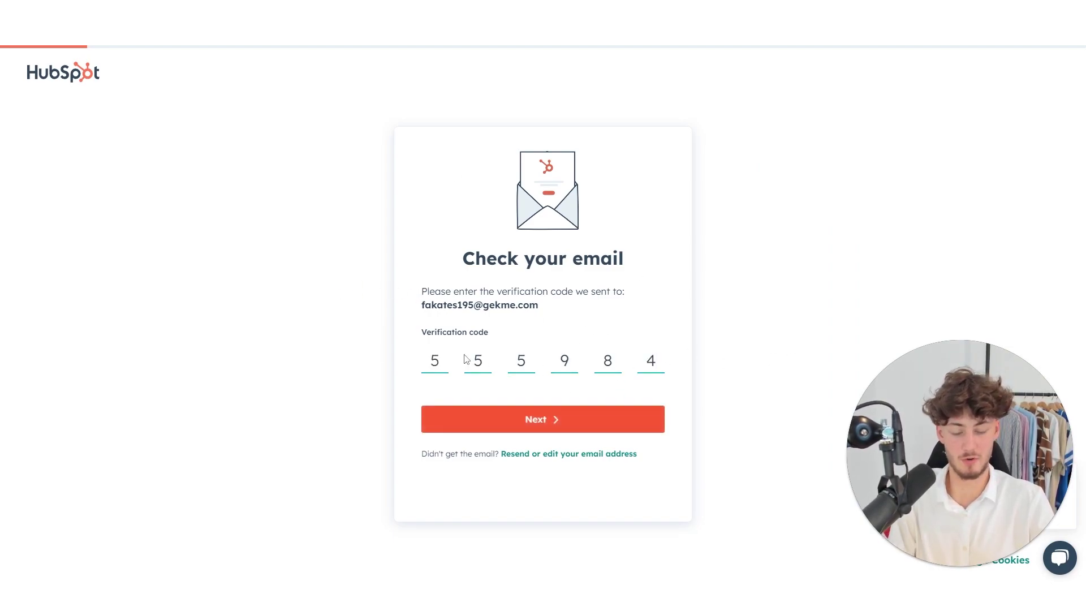
- Submit the verification code and set the account password
left_click(584, 422)
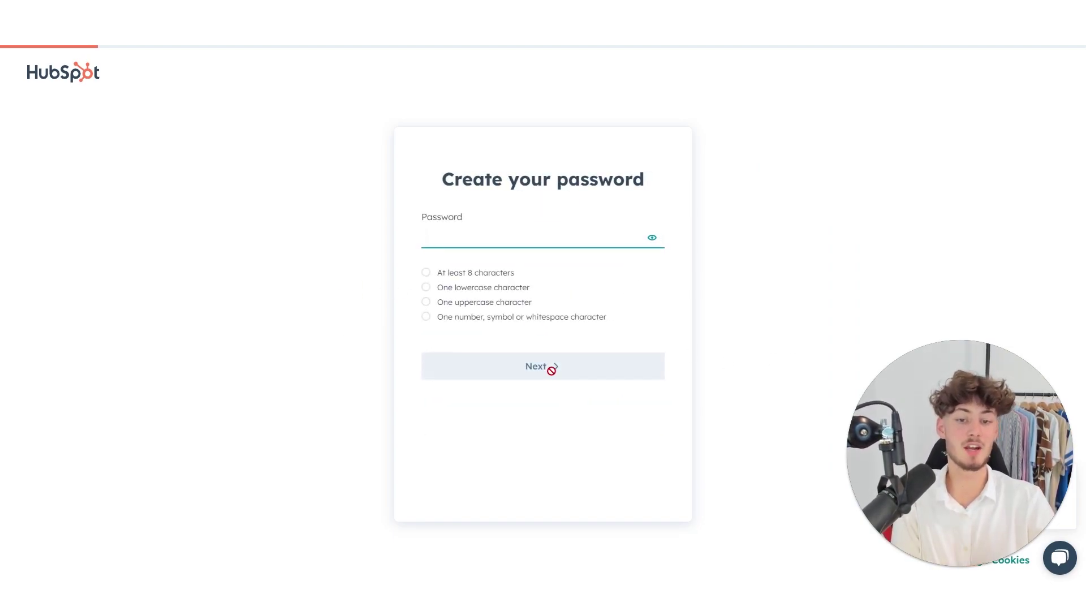
key("ctrl+v")
key("ctrl+a")
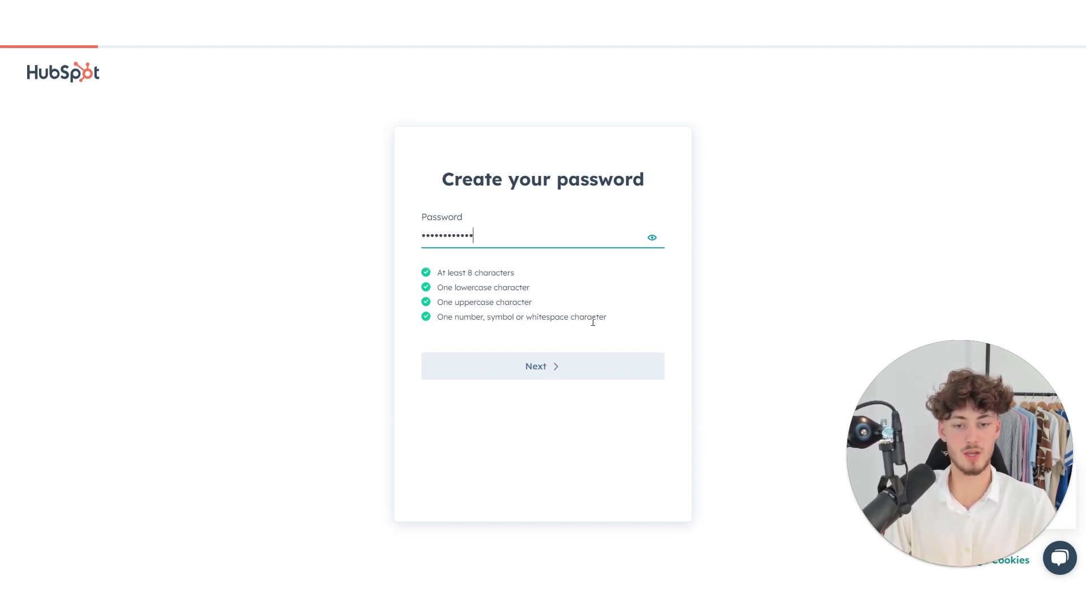
left_click(557, 375)
left_click(896, 221)
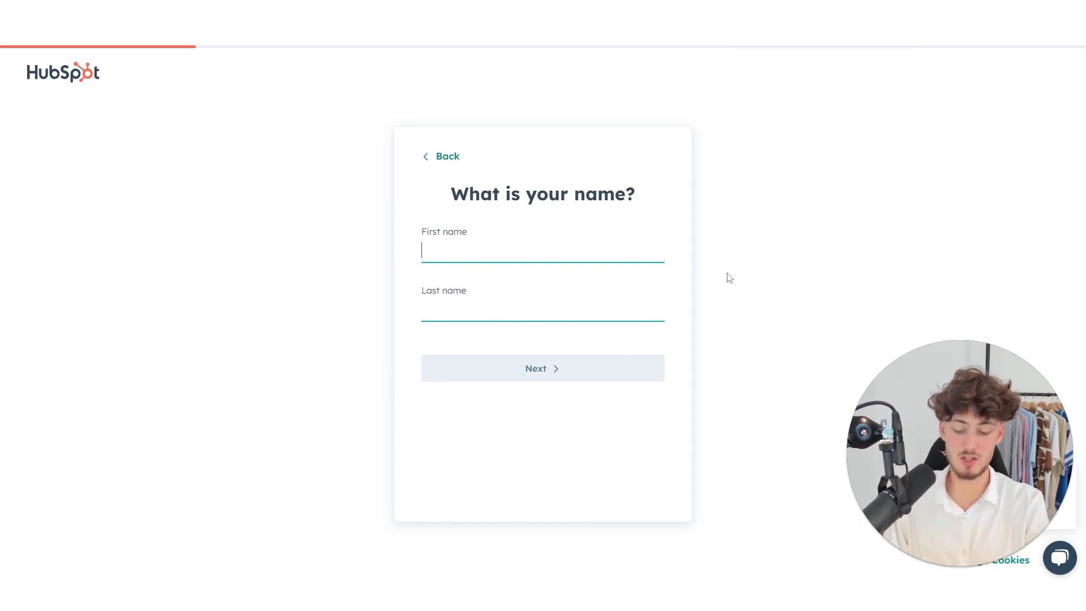
- Enter the user's last name and choose Other as the industry
type("Krause")
left_click(577, 369)
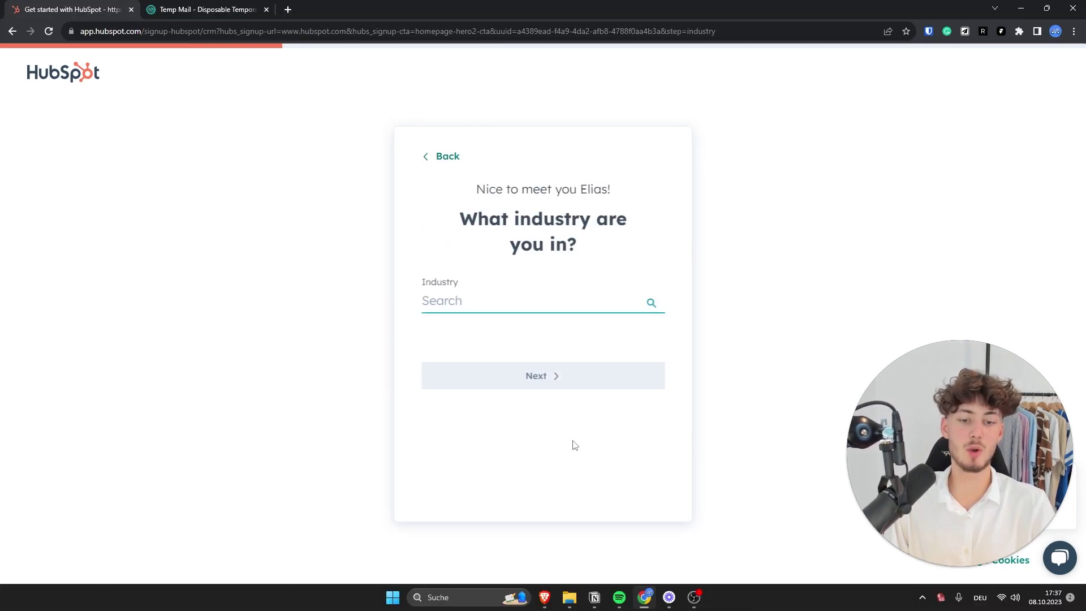
triple_click(622, 247)
left_click(578, 269)
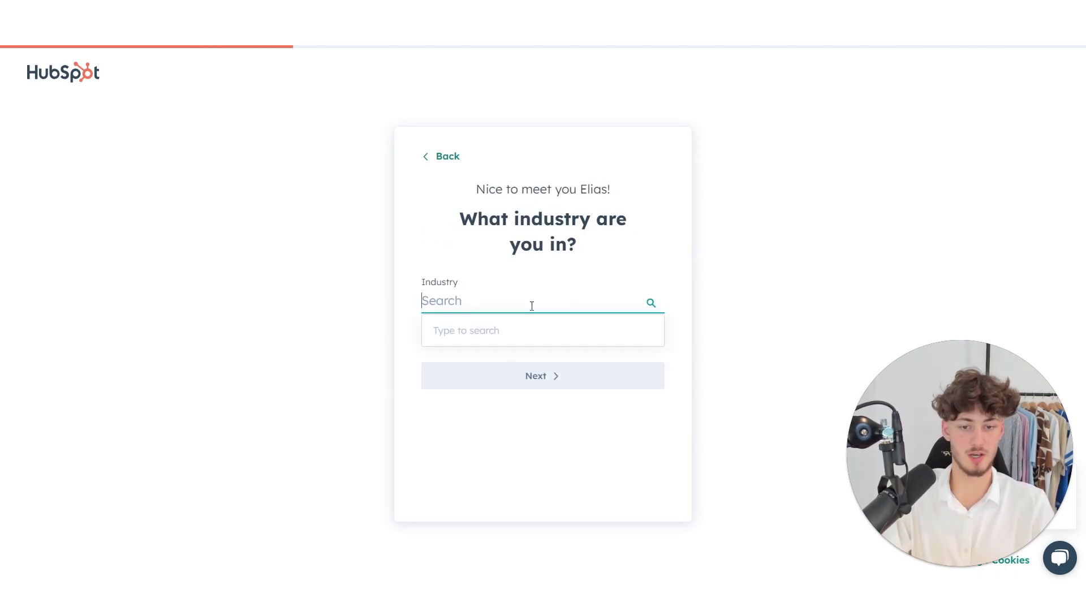
left_click(531, 305)
type("V")
scroll(574, 382, "down", 5)
key("ctrl+a")
type("h")
key("ctrl+a")
scroll(584, 378, "up", 5)
type("Otjher")
left_click(516, 338)
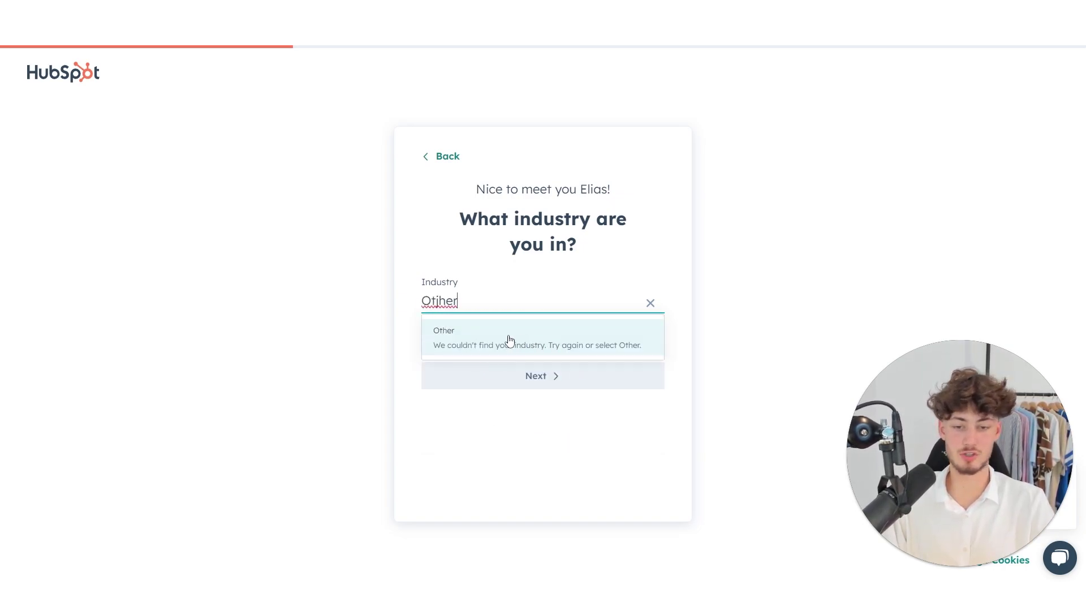
- Choose Other as the job role
left_click(536, 378)
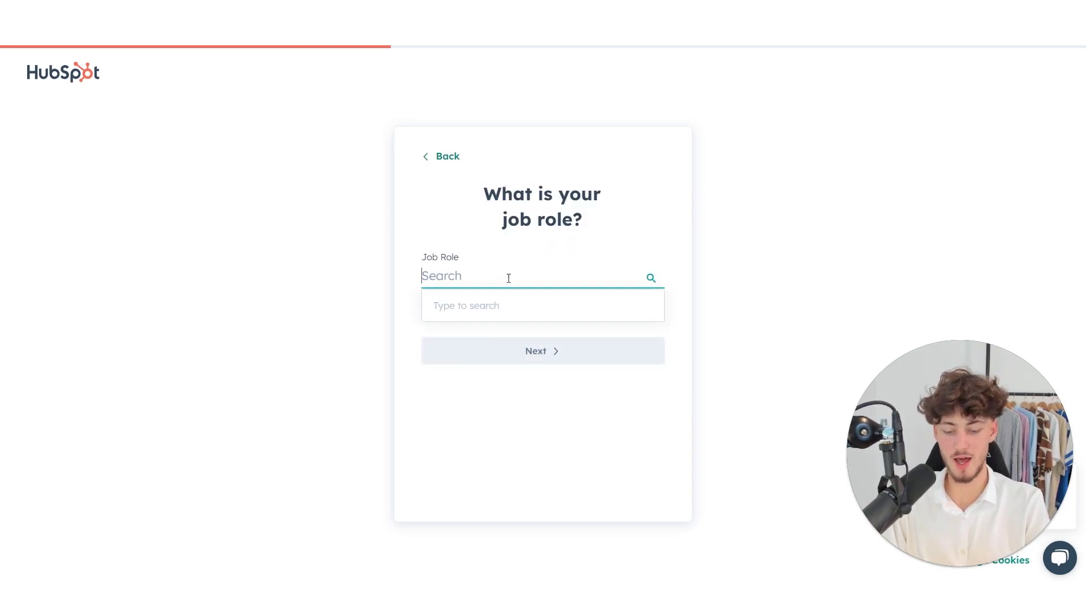
type("Other")
left_click(482, 314)
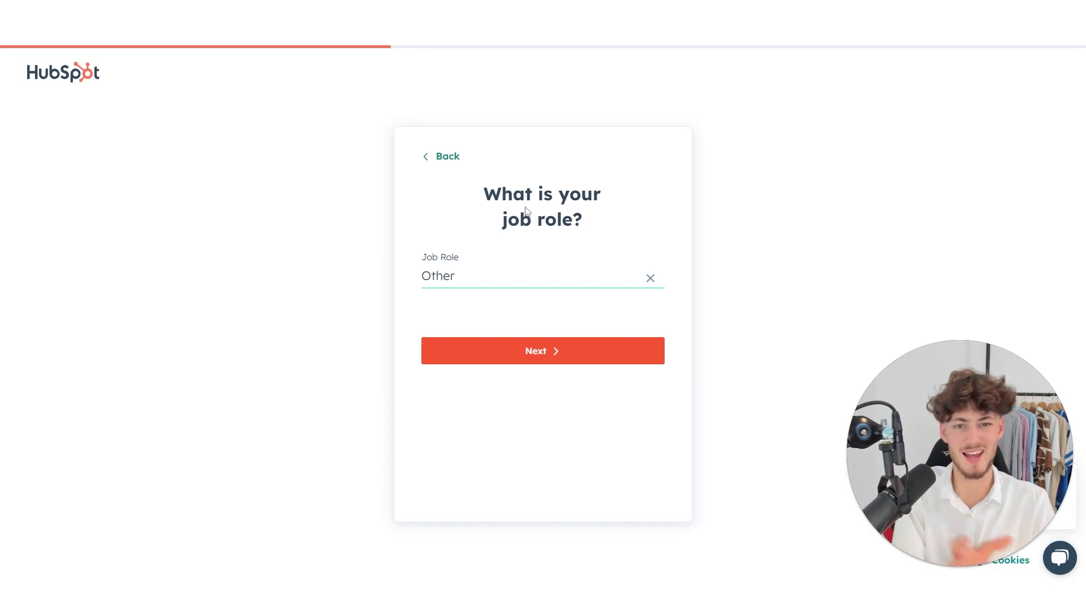
- Accept the suggested company name, pick 2 to 5 employees, and keep the suggested website
left_click(545, 353)
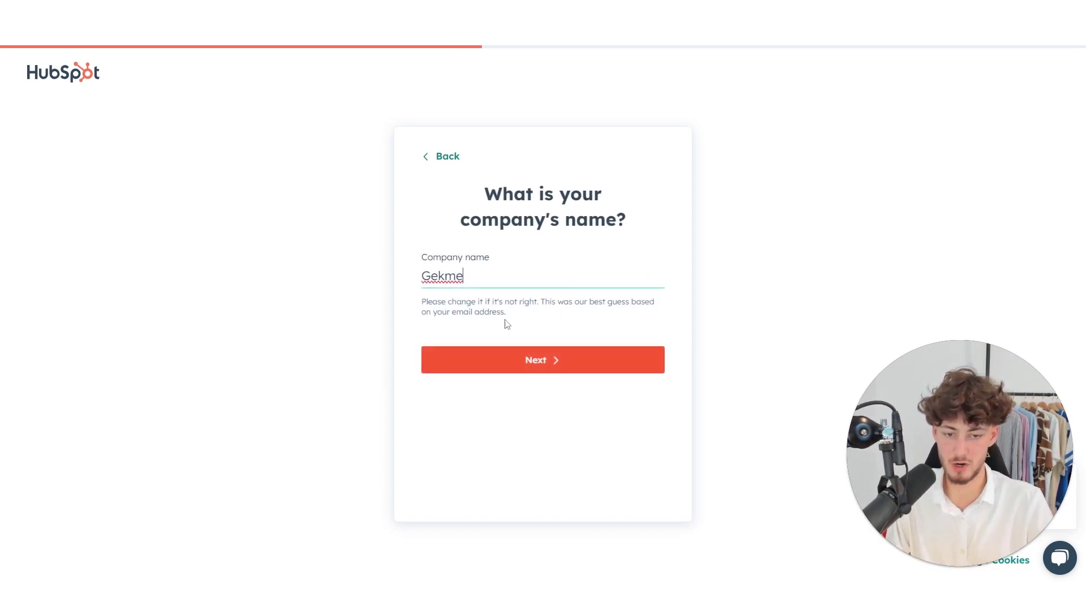
left_click_drag(479, 195, 676, 252)
left_click(601, 243)
left_click_drag(481, 190, 606, 223)
left_click(577, 236)
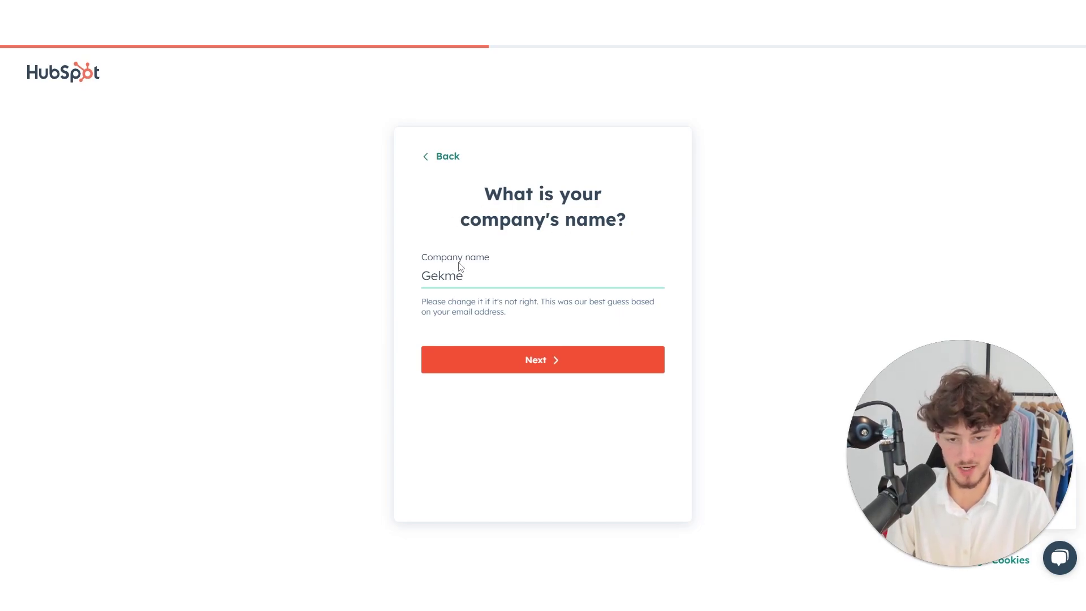
left_click_drag(481, 278, 386, 285)
left_click(522, 282)
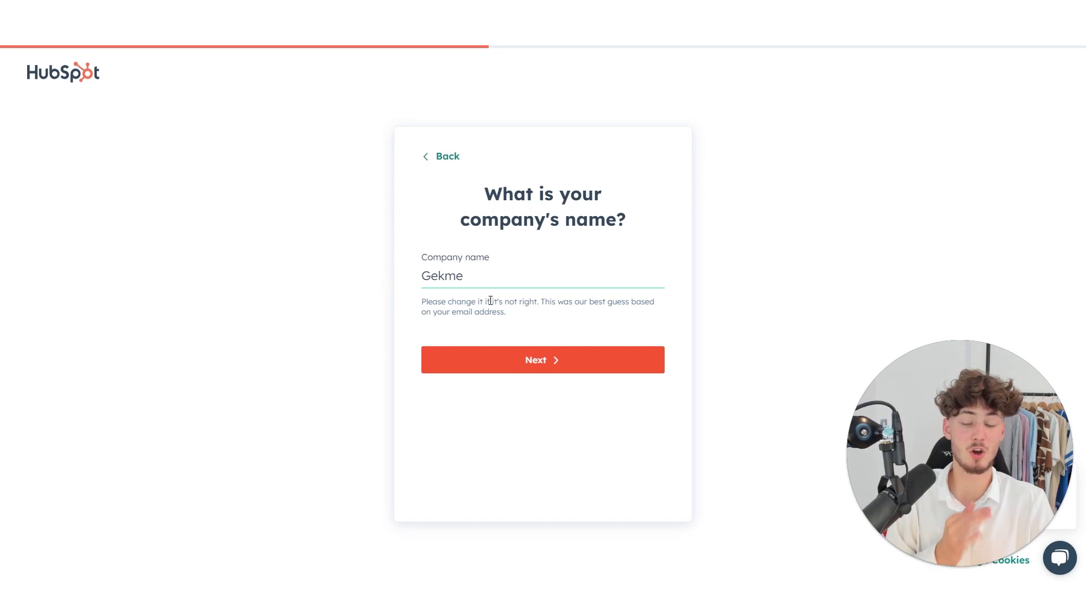
left_click_drag(469, 283, 346, 261)
left_click(509, 280)
left_click(550, 354)
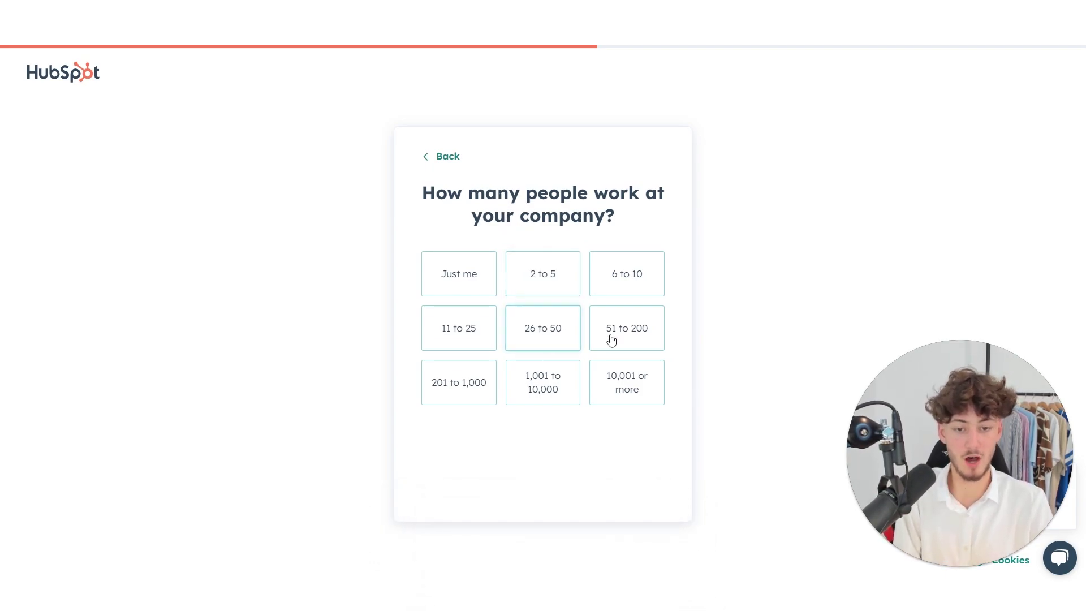
left_click(567, 288)
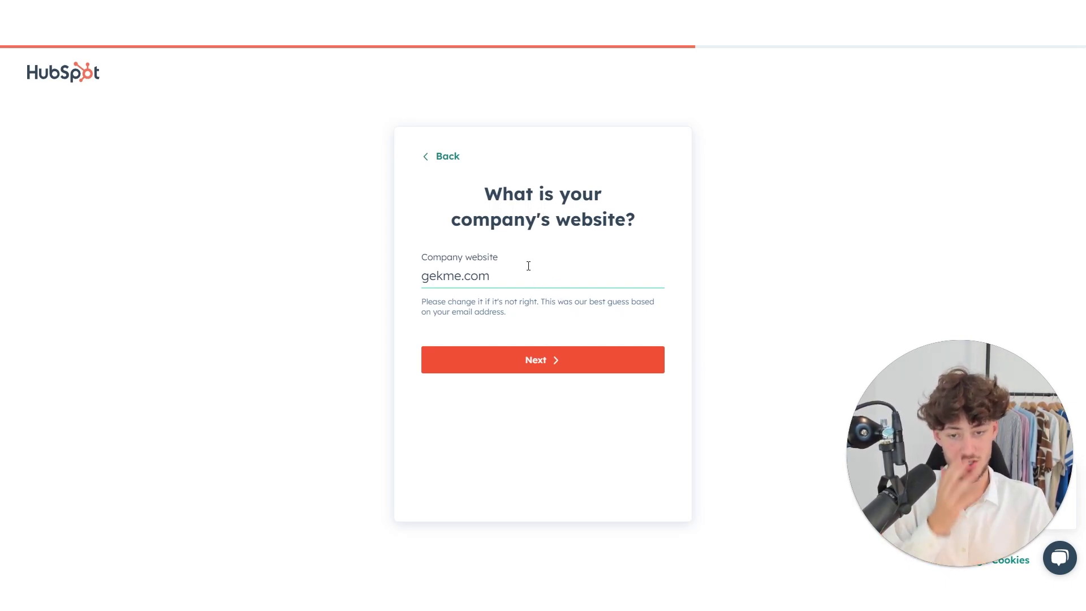
left_click(565, 360)
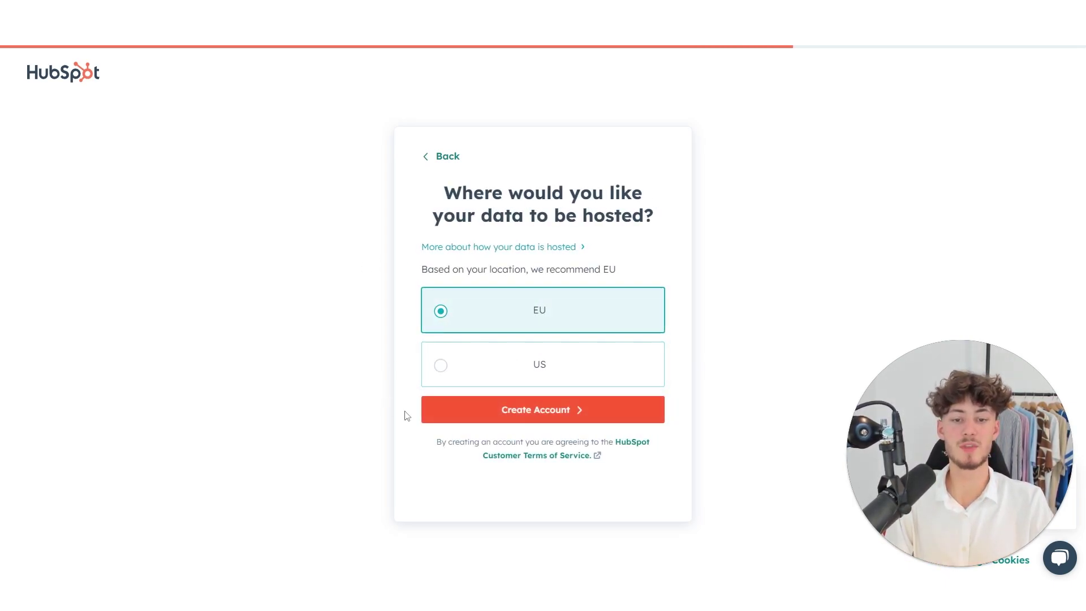
- Keep EU data hosting and create the HubSpot account
left_click_drag(445, 199, 732, 245)
left_click(650, 204)
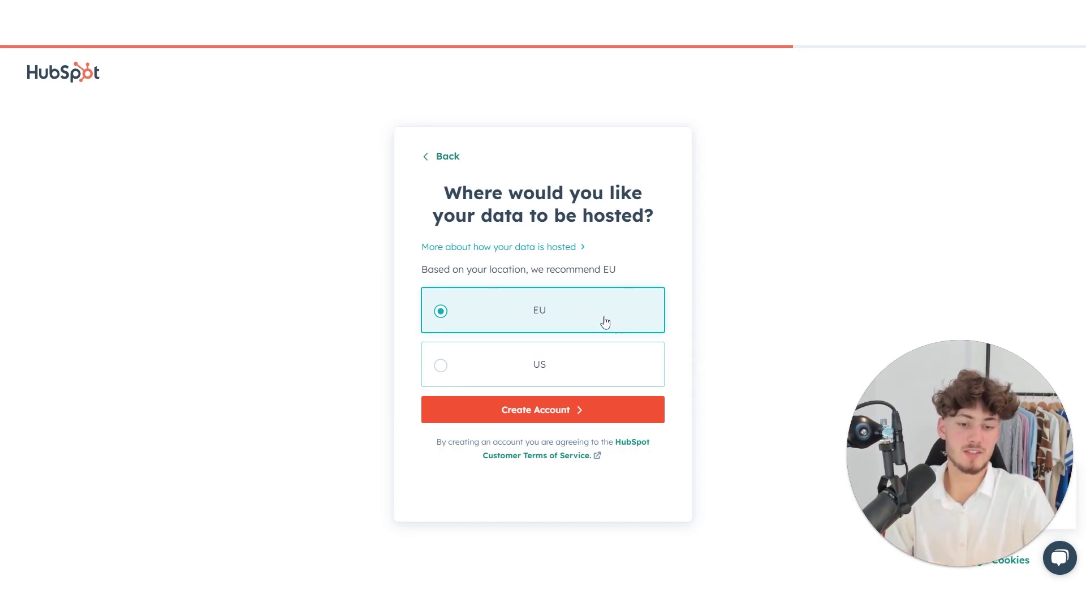
left_click(495, 359)
left_click(540, 308)
left_click(534, 350)
left_click(540, 328)
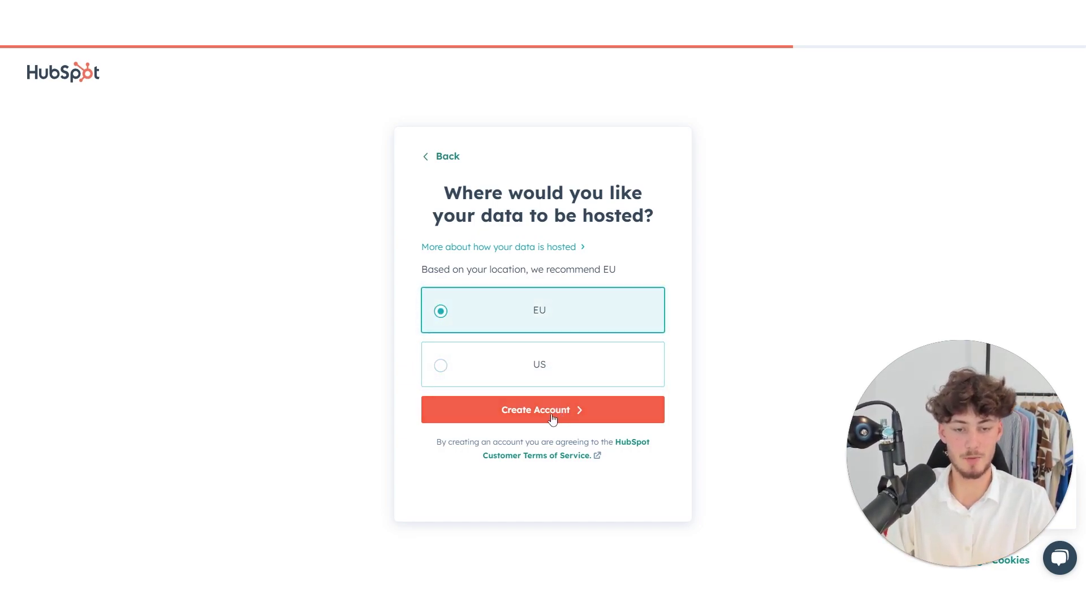
left_click(529, 424)
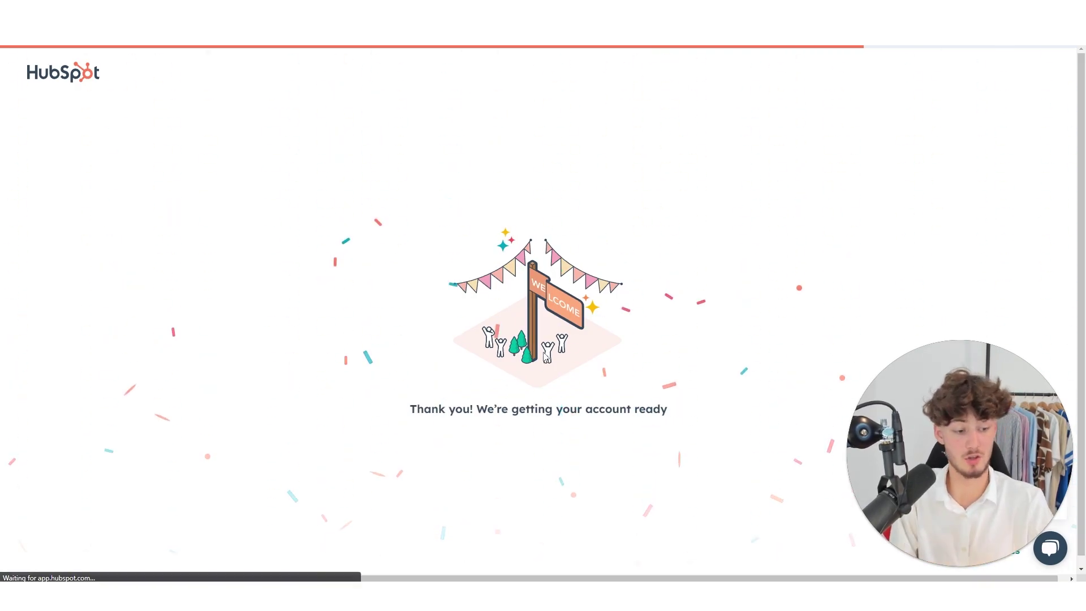
left_click_drag(191, 204, 474, 266)
- Answer 'I know my way around HubSpot pretty well' and start with the Marketing setup
left_click(480, 269)
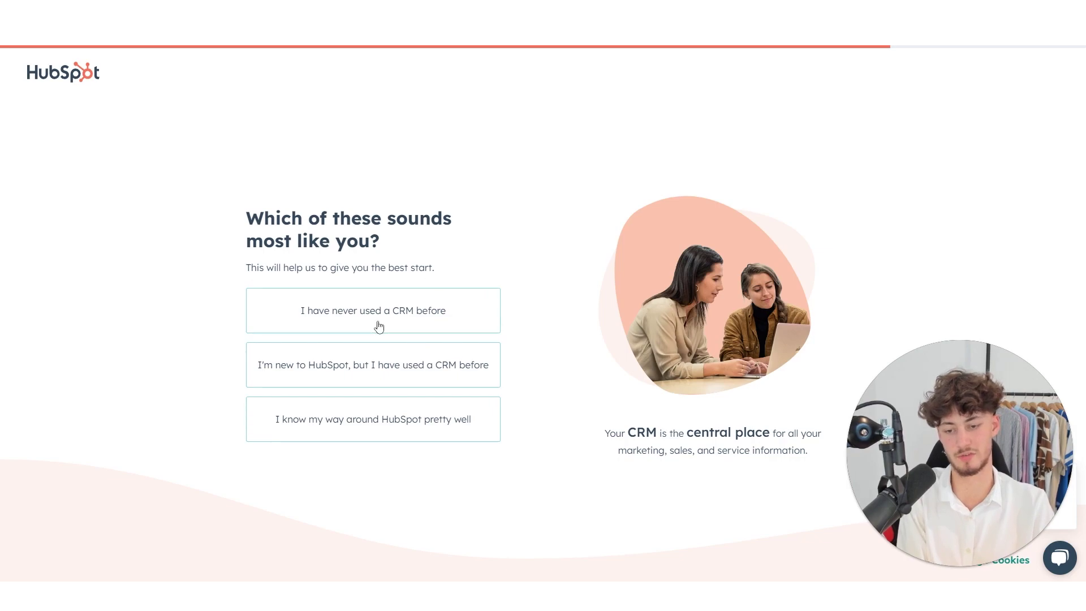
left_click(364, 417)
left_click_drag(258, 113, 489, 135)
left_click(489, 139)
left_click_drag(247, 116, 477, 140)
left_click(476, 140)
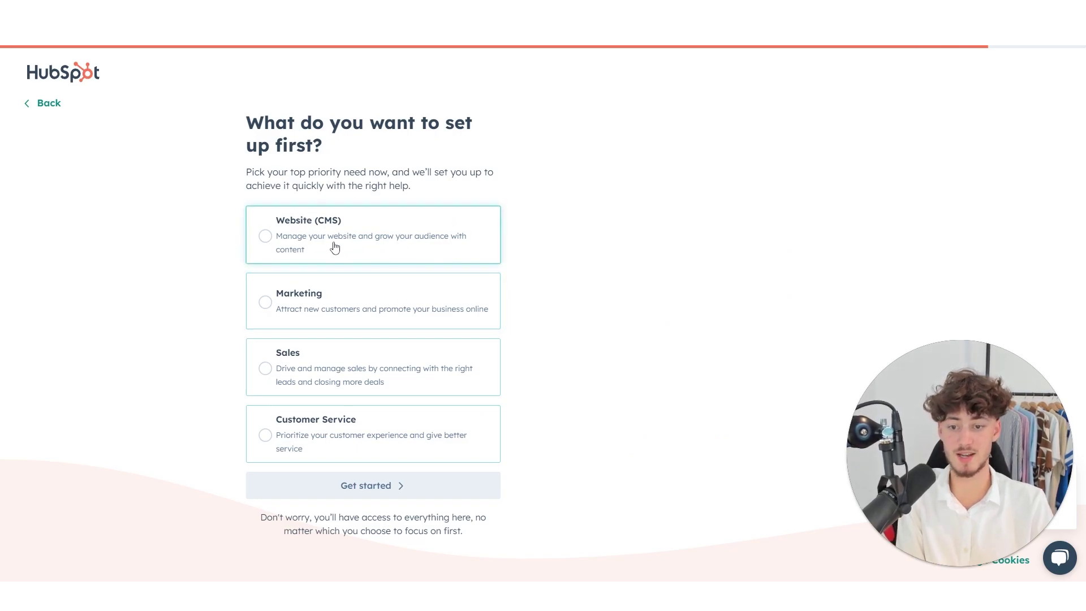
left_click(365, 298)
left_click(396, 485)
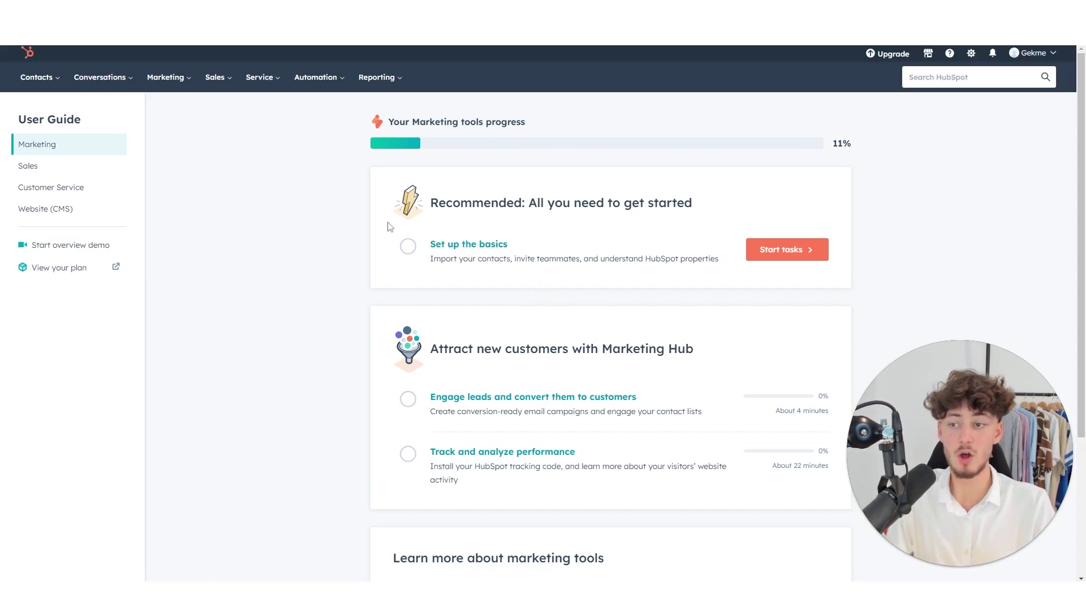
- Look at the Sales tools guide, return to Marketing tools, and open the account menu
scroll(254, 234, "down", 4)
scroll(281, 344, "up", 4)
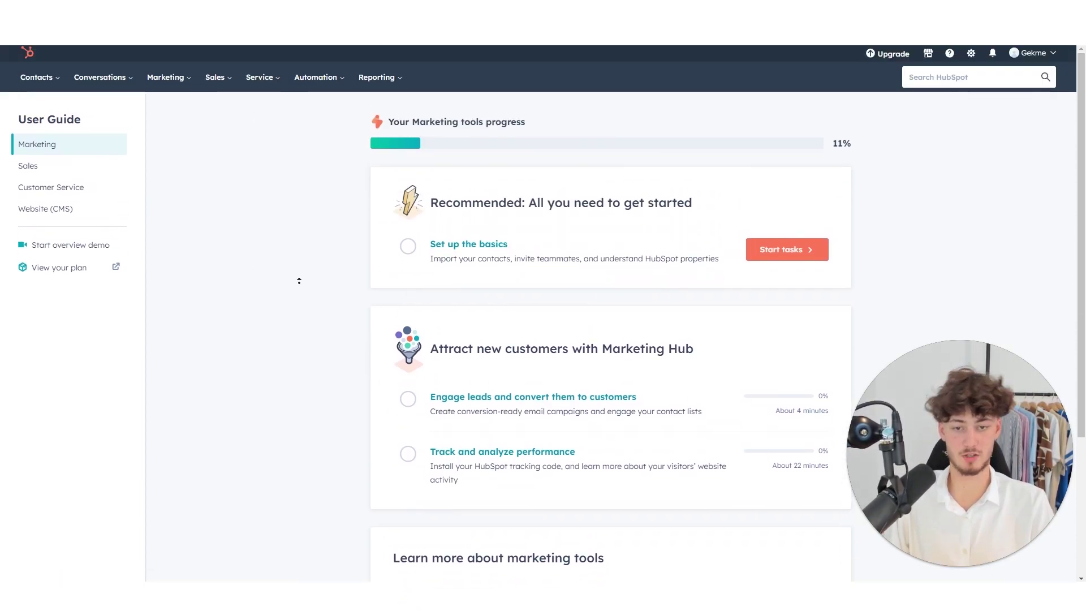
left_click_drag(397, 170, 323, 235)
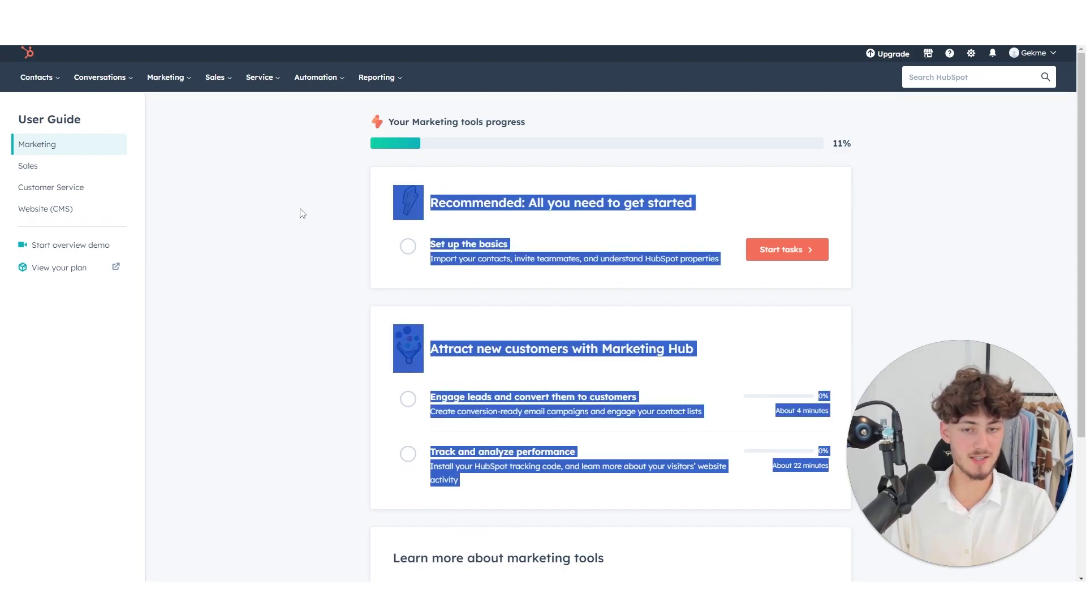
left_click(322, 235)
scroll(379, 390, "down", 4)
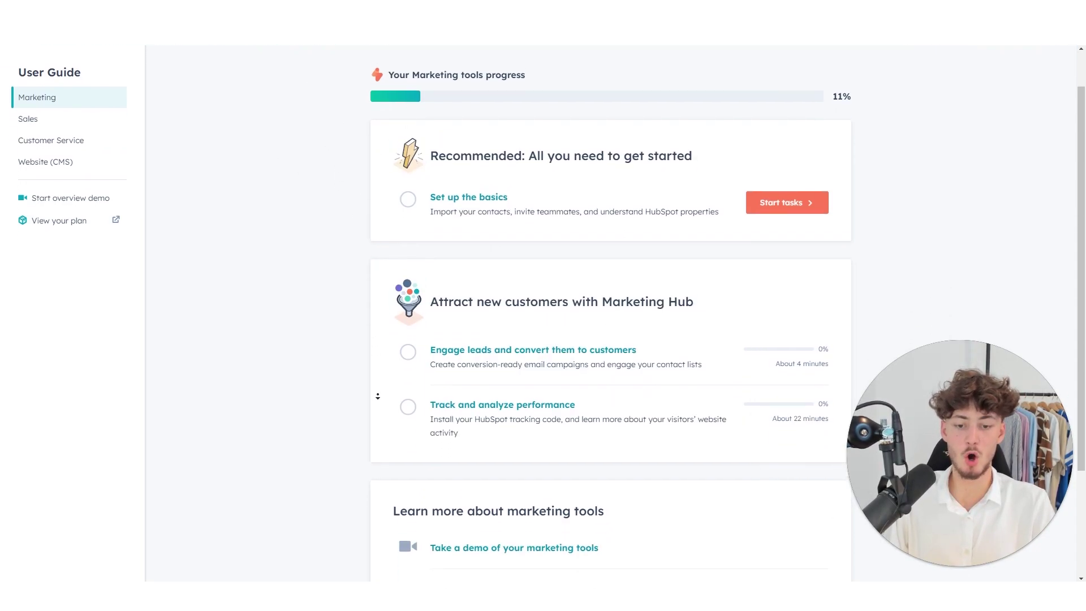
scroll(387, 389, "up", 5)
left_click(85, 166)
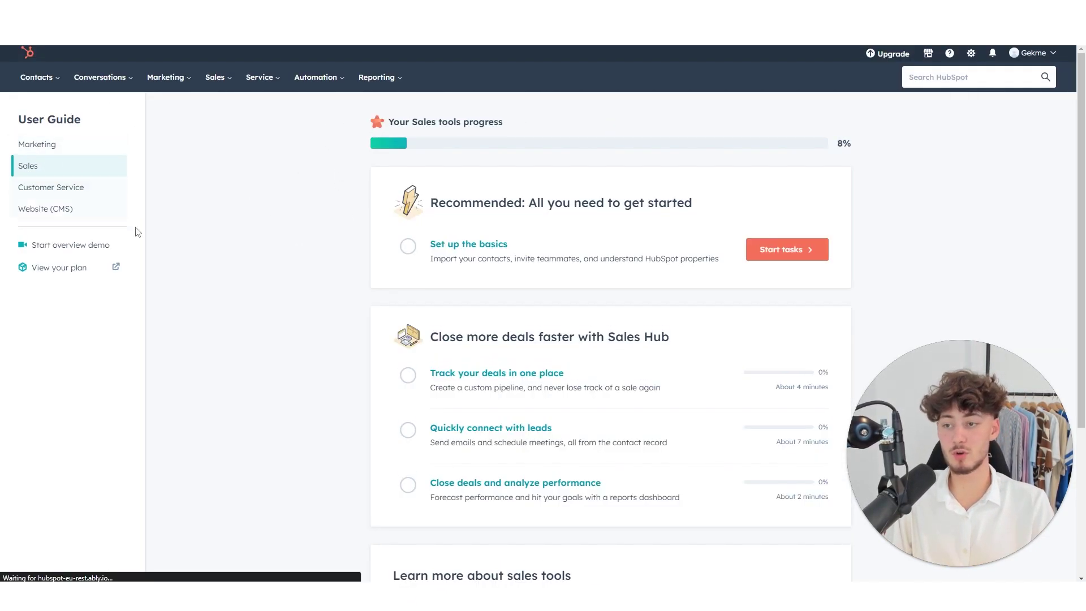
left_click(63, 143)
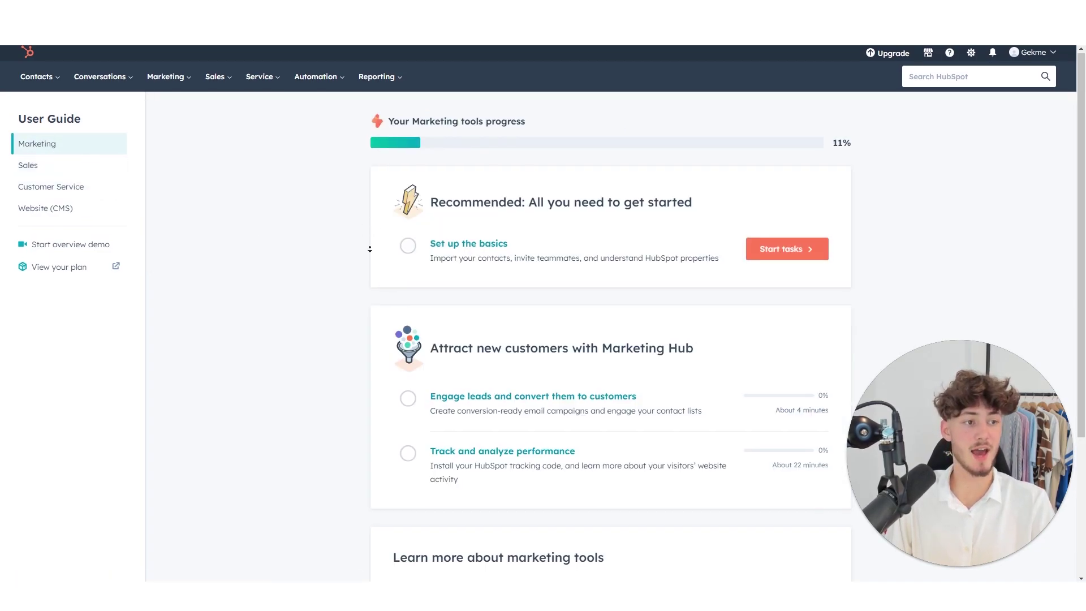
left_click(1033, 53)
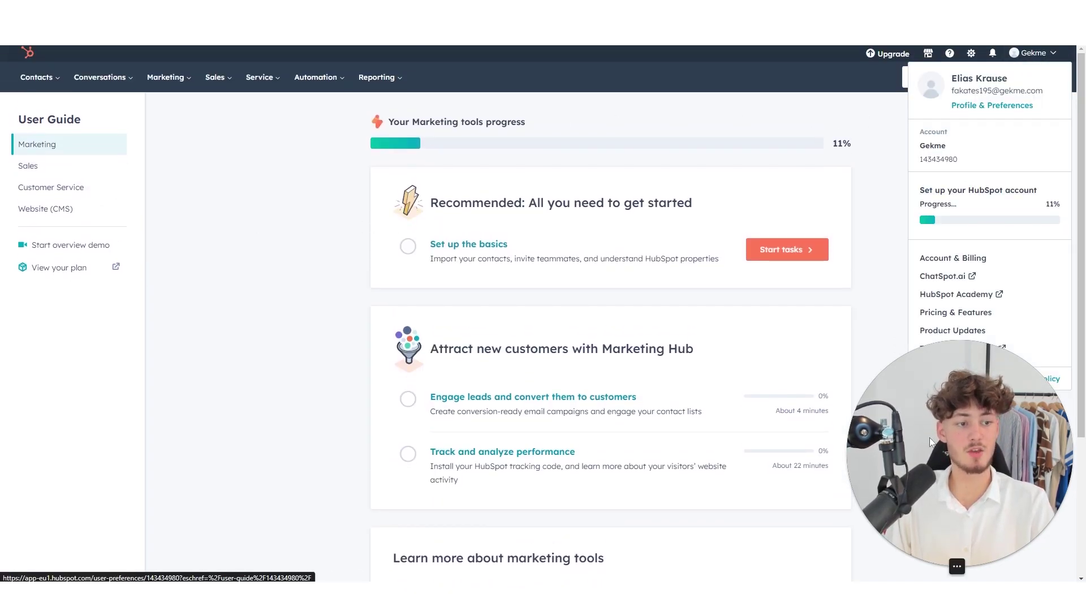
- Review the Profile & Preferences settings page, then go back to the HubSpot home page
left_click(1026, 105)
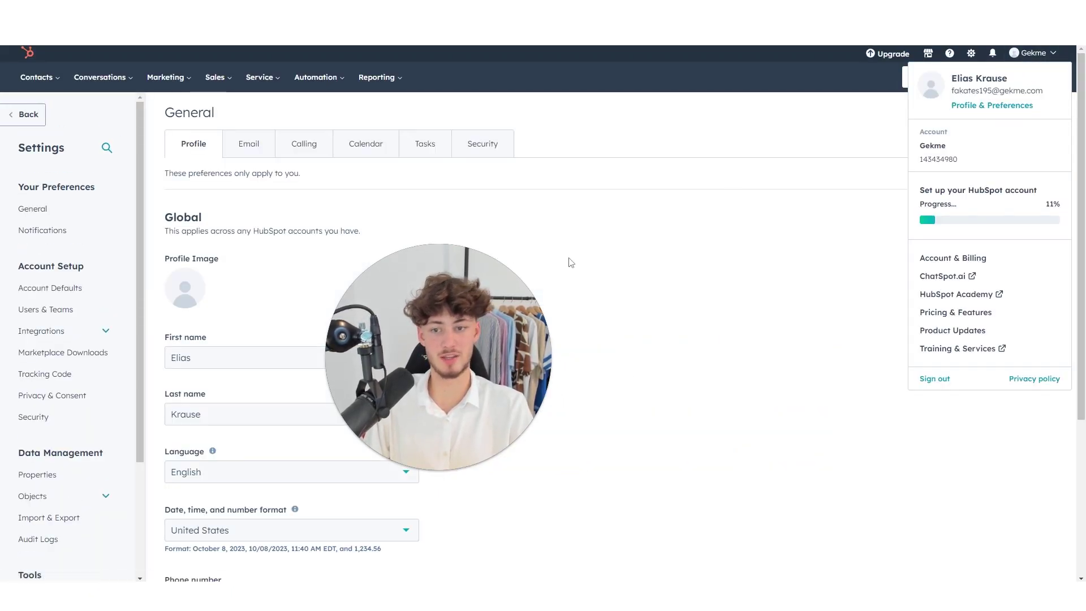
left_click(390, 266)
scroll(187, 286, "down", 4)
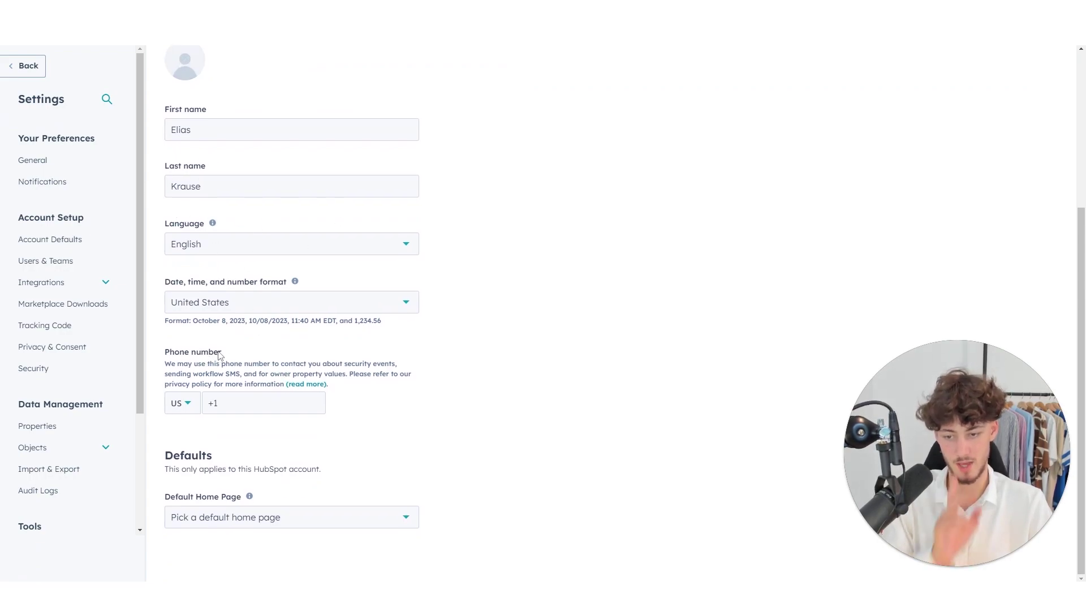
scroll(192, 249, "up", 1)
left_click(186, 242)
scroll(187, 242, "up", 3)
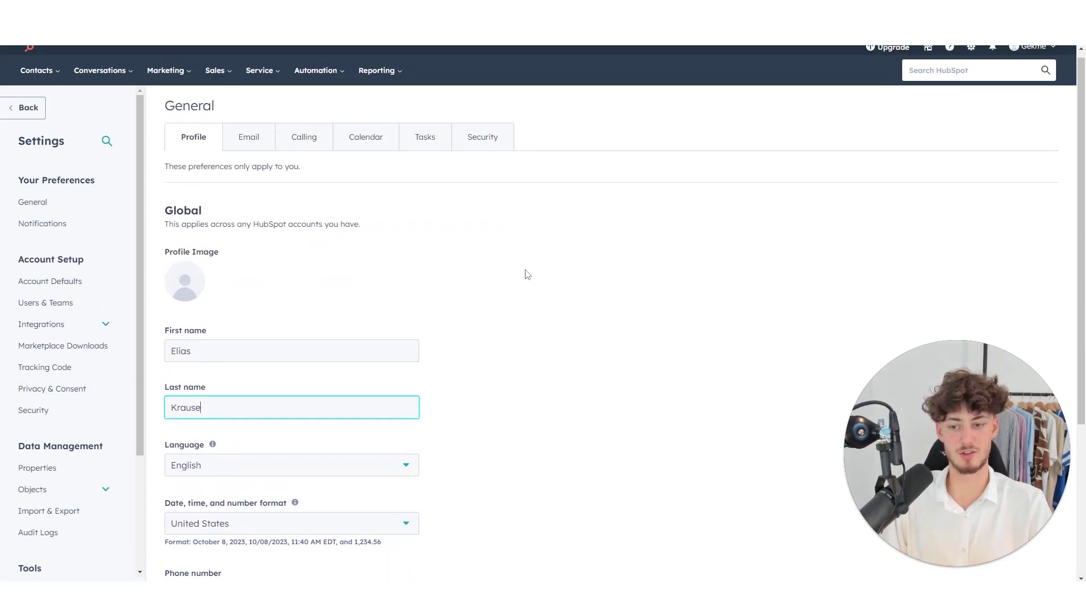
left_click(27, 53)
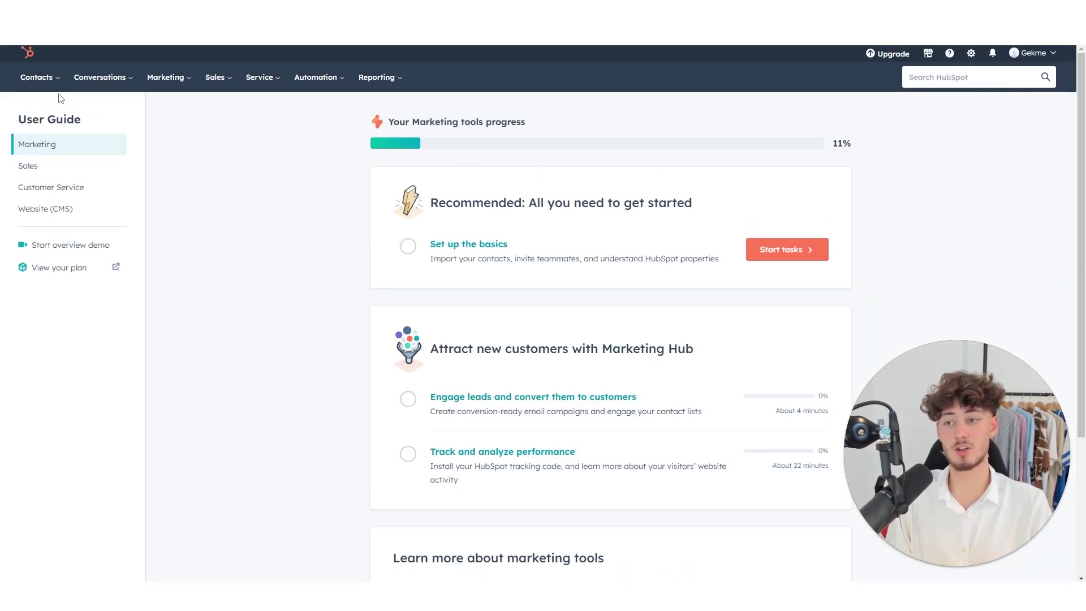
- Go to the Contacts list from the Contacts menu
mouse_move(53, 84)
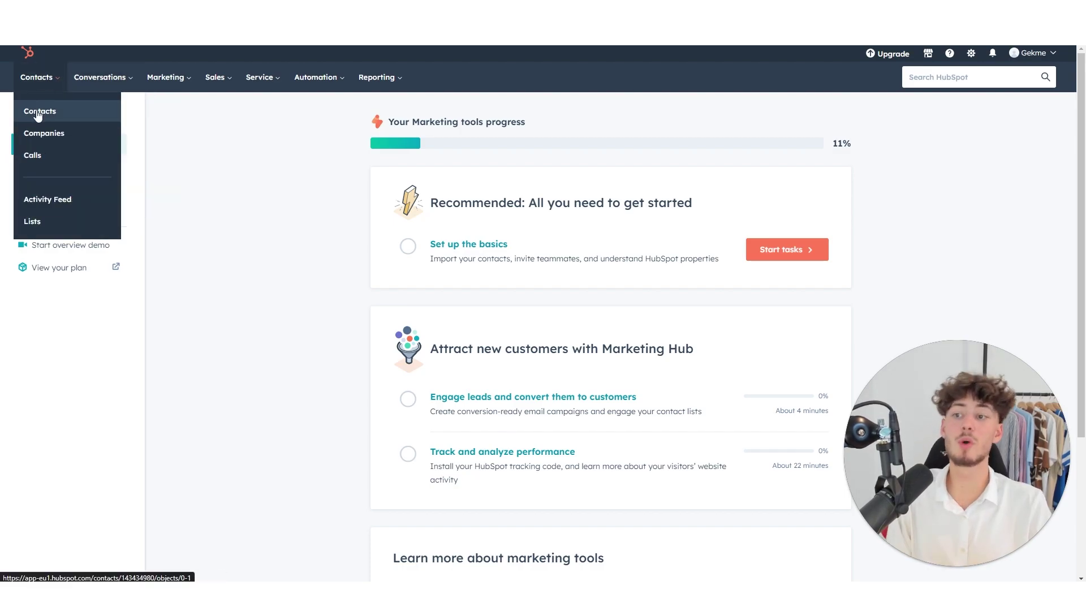
left_click(40, 110)
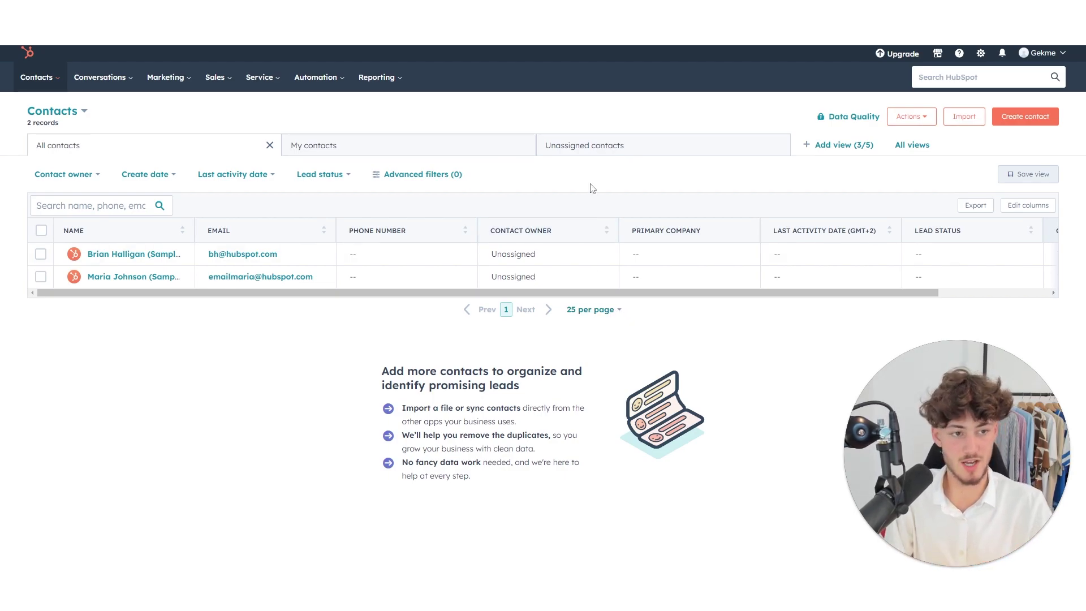
- Open the import options and browse the apps that sync data with HubSpot
left_click(985, 119)
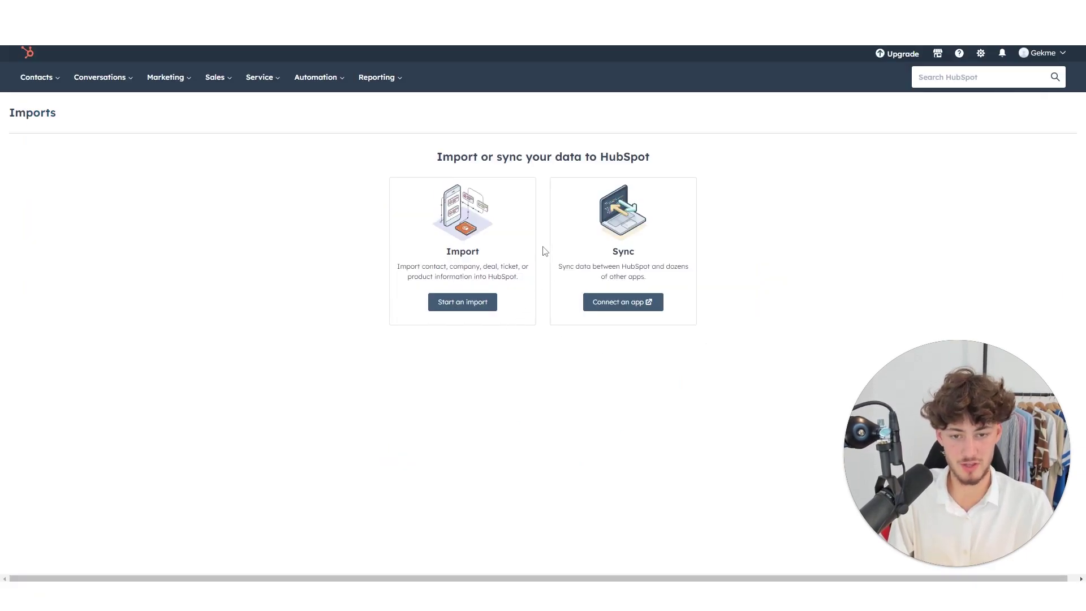
left_click(599, 312)
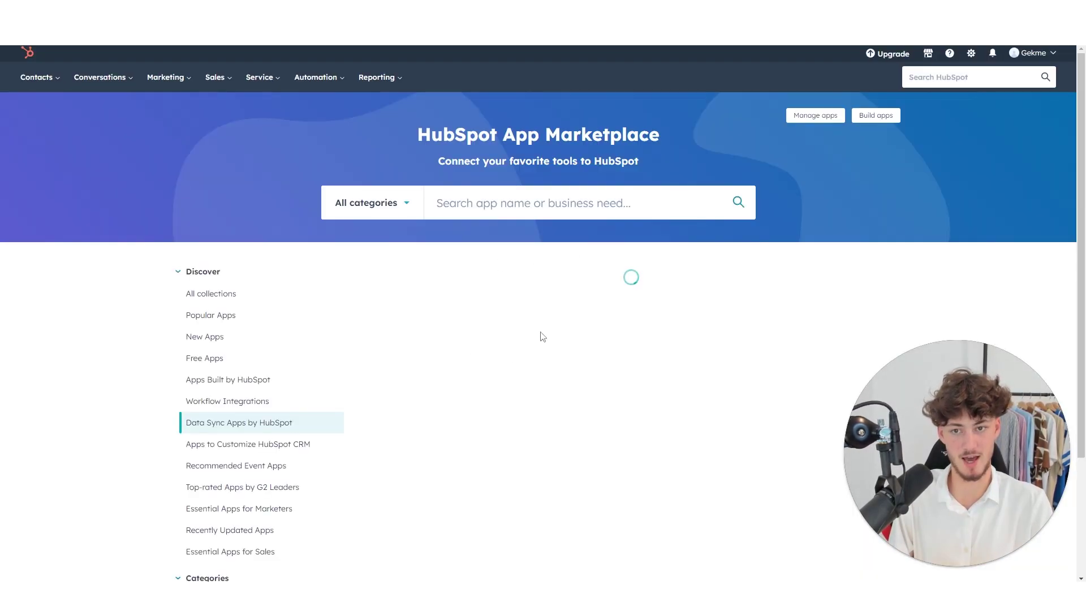
scroll(687, 257, "down", 4)
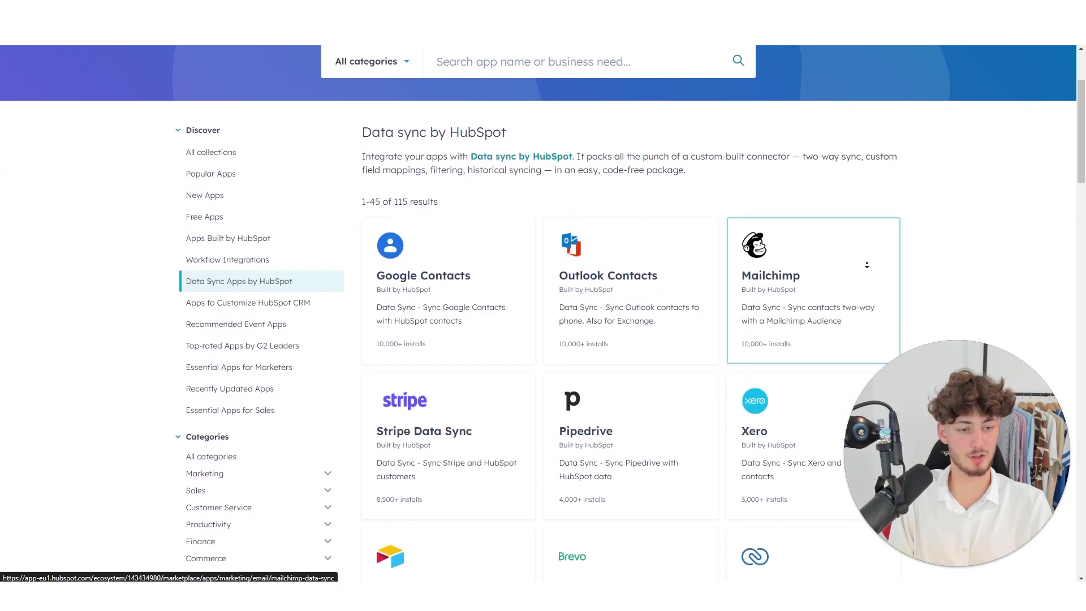
scroll(873, 241, "down", 10)
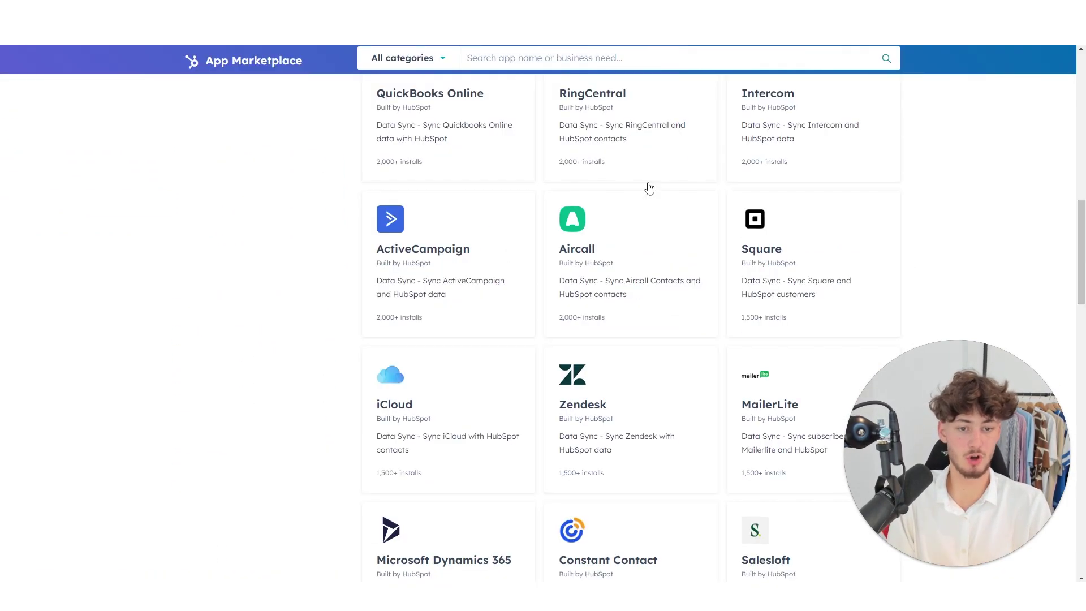
scroll(284, 236, "up", 8)
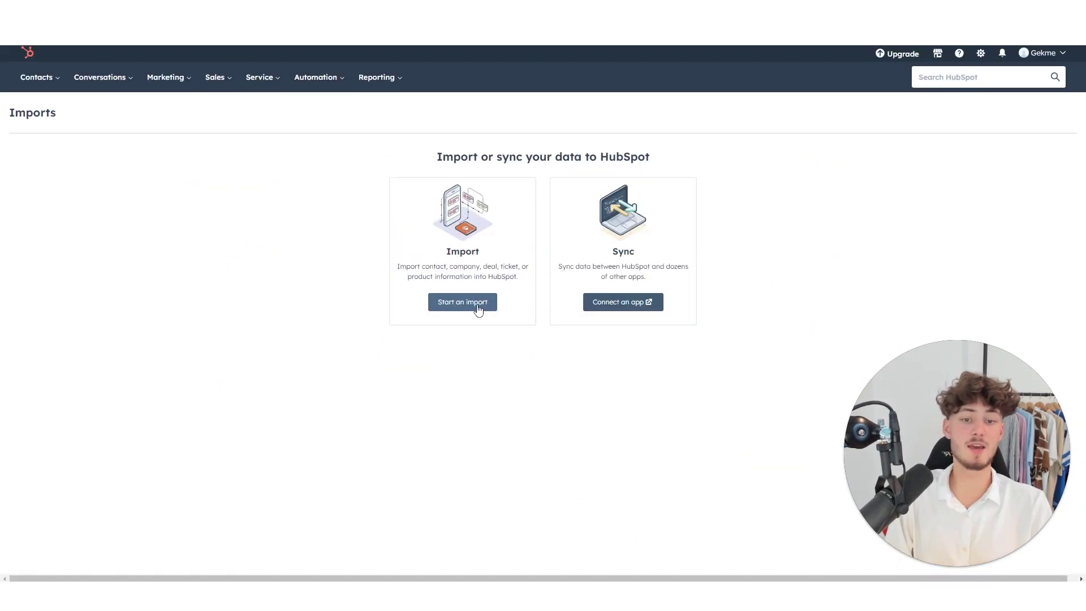
- Begin a CRM data import, cancel it, and return to Contacts
left_click(476, 305)
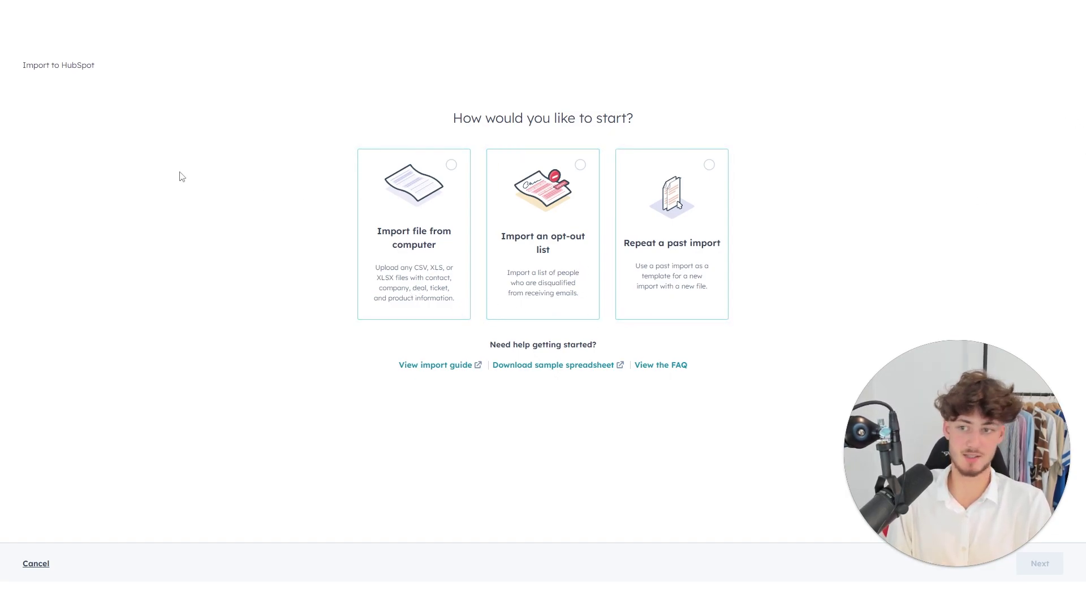
left_click(51, 564)
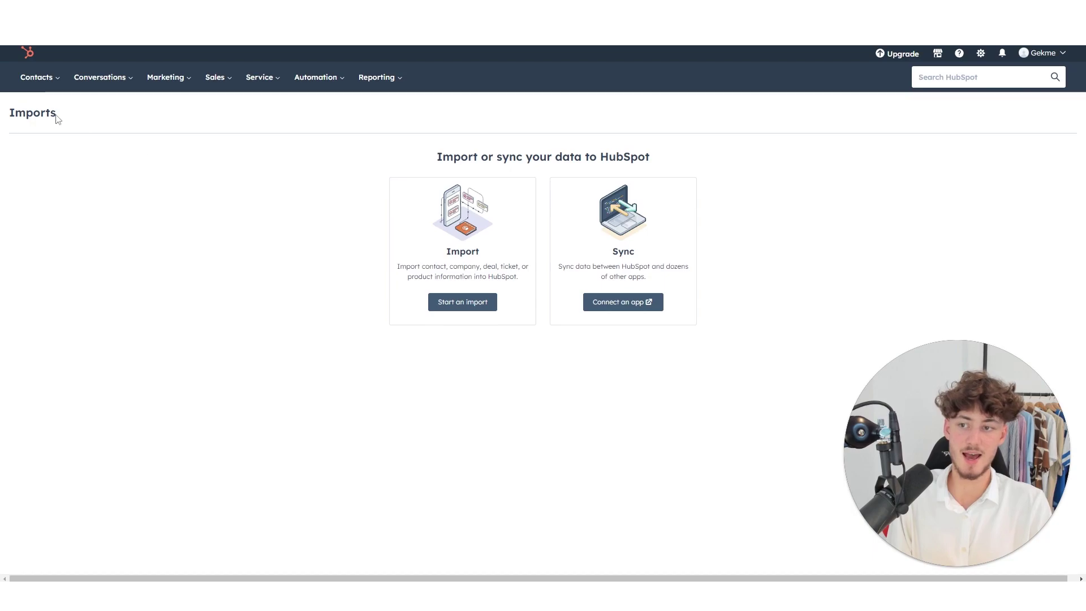
mouse_move(37, 77)
left_click(39, 109)
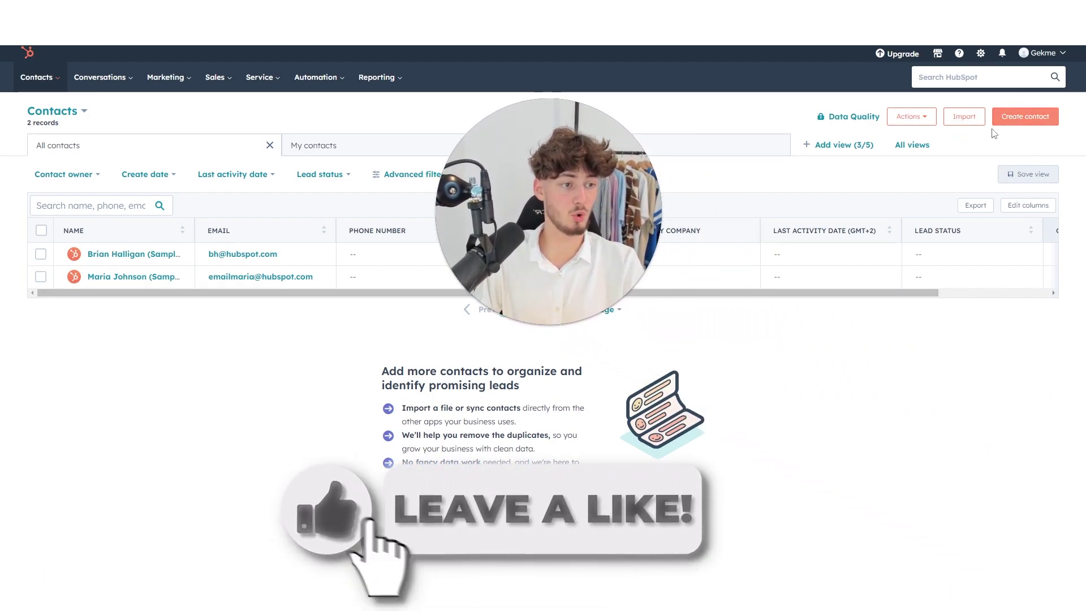
- Create a new contact, entering the contact's e-mail, first name and last name
left_click(1025, 116)
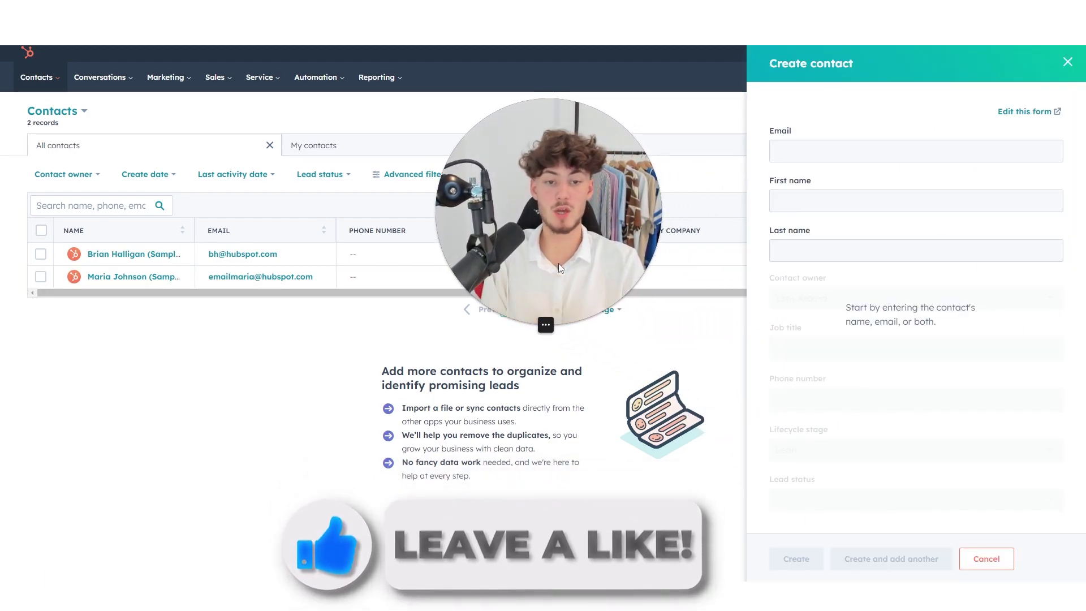
left_click(818, 151)
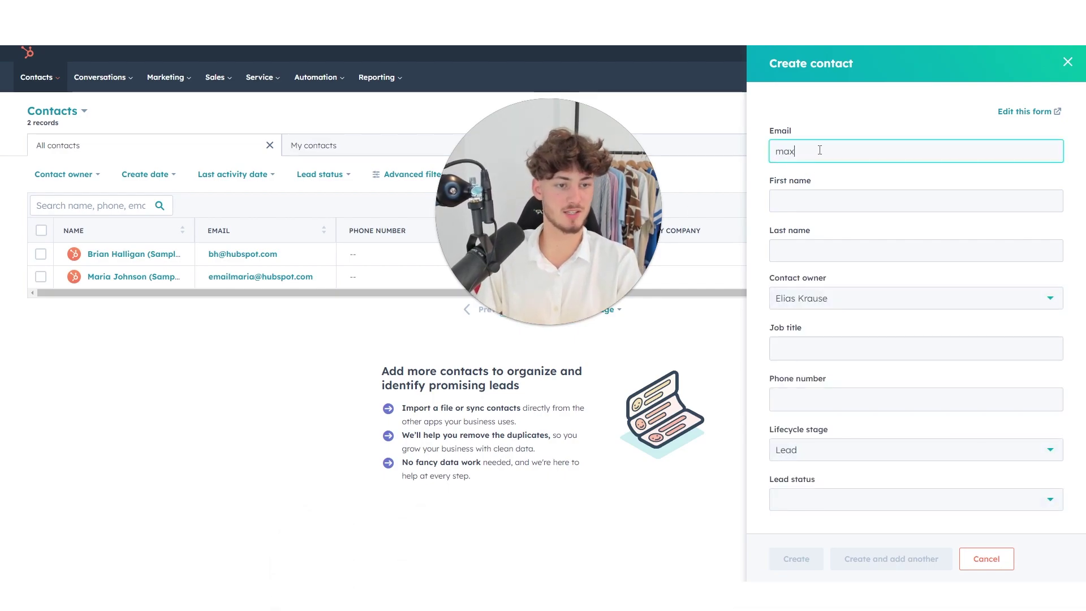
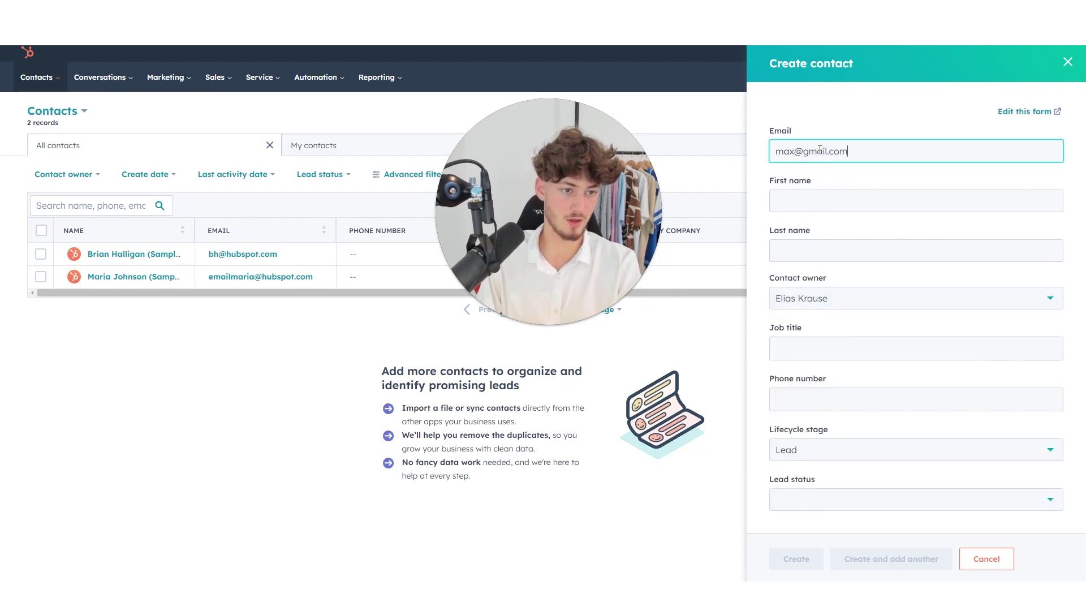
key("Tab")
key("Tab")
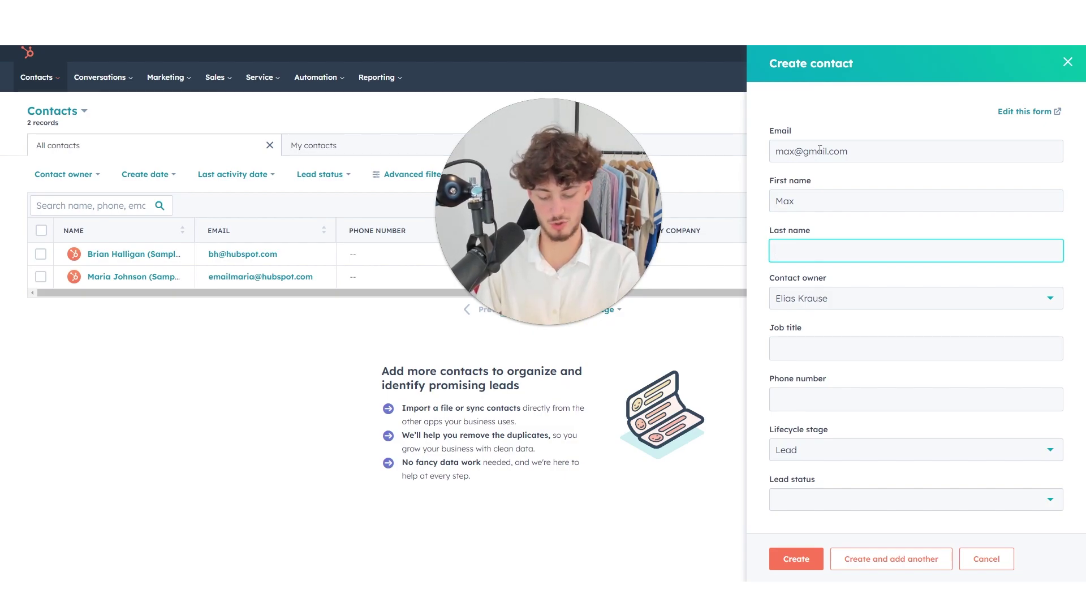
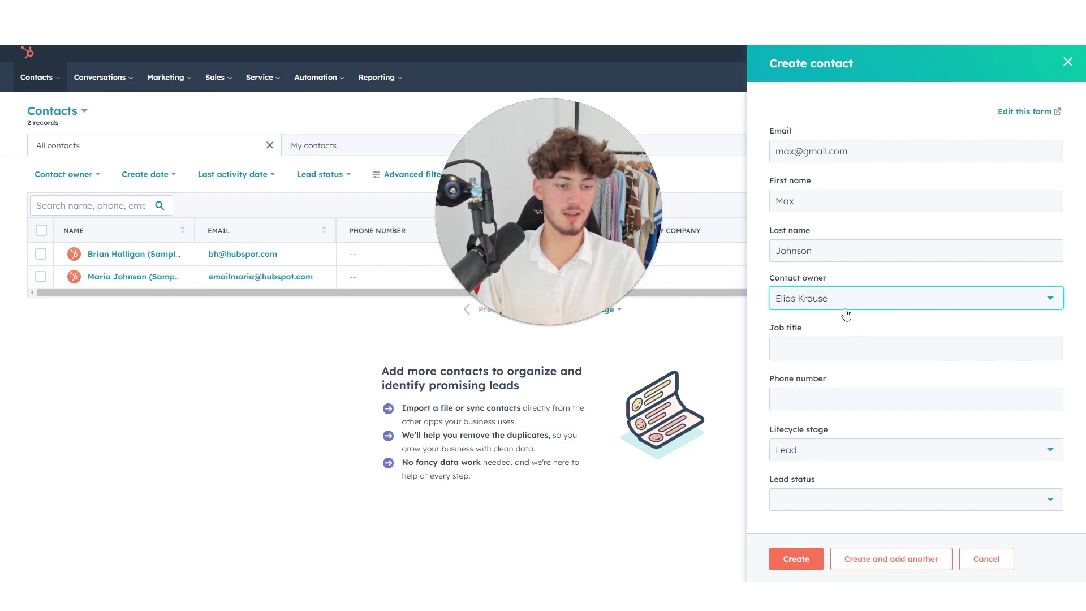
- Keep the account user as contact owner and leave the phone number empty
left_click(831, 299)
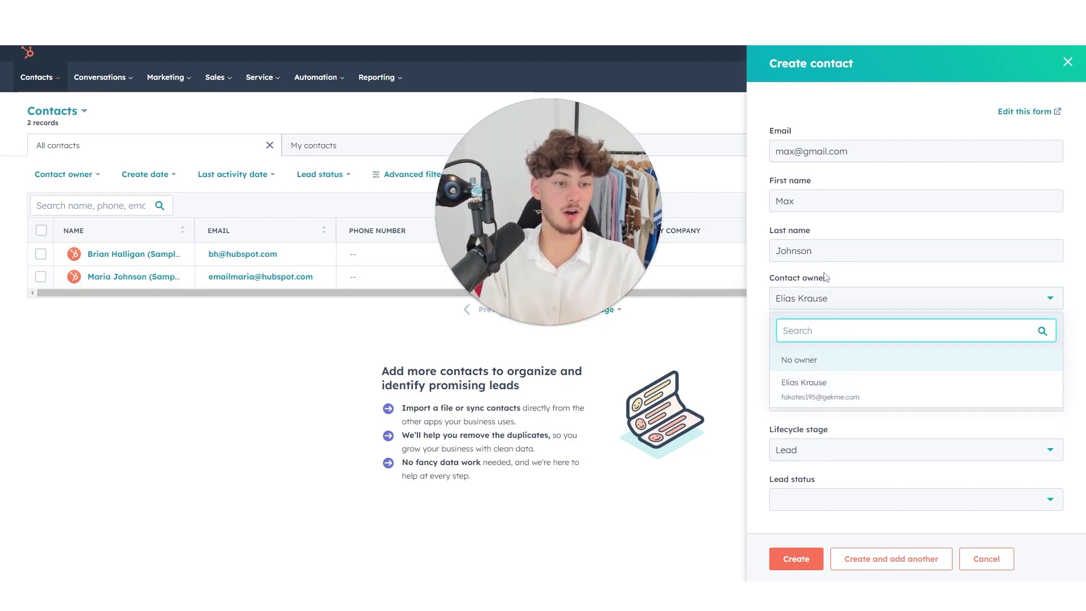
left_click(803, 308)
left_click(814, 307)
left_click(779, 388)
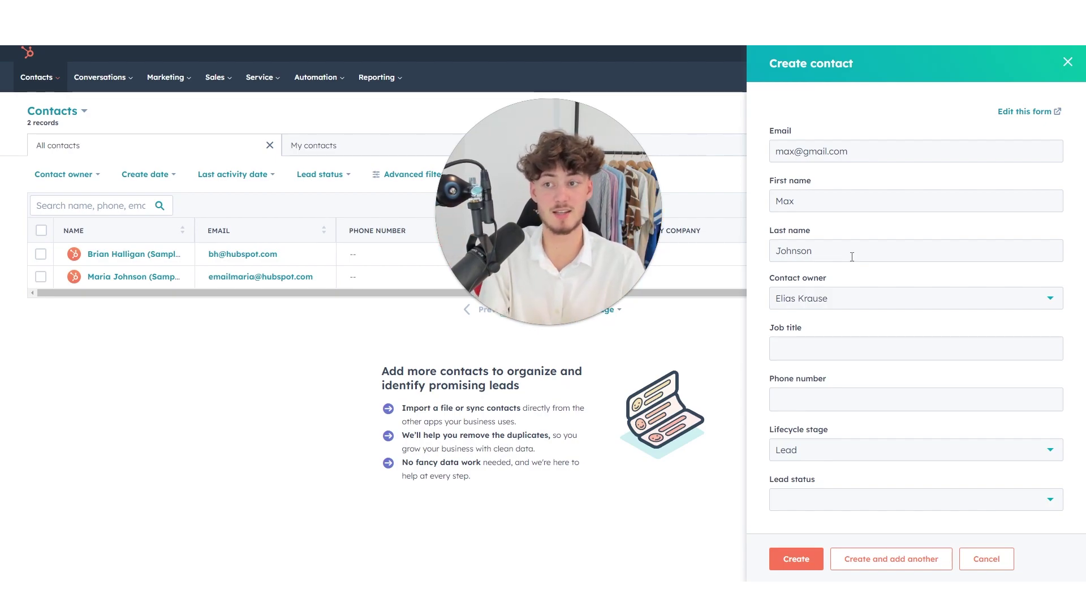
left_click(821, 308)
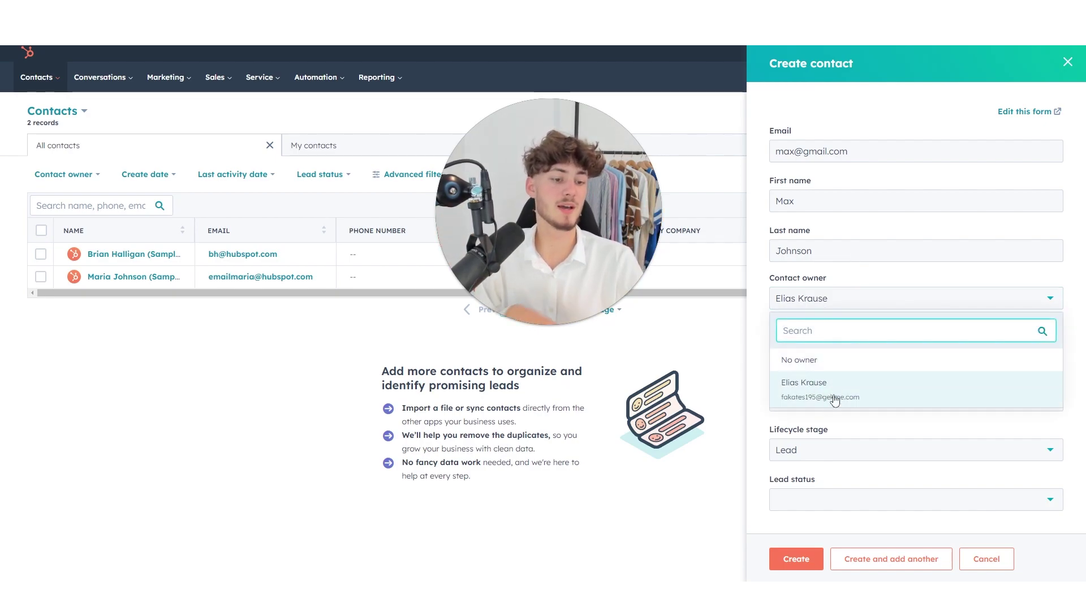
left_click(803, 284)
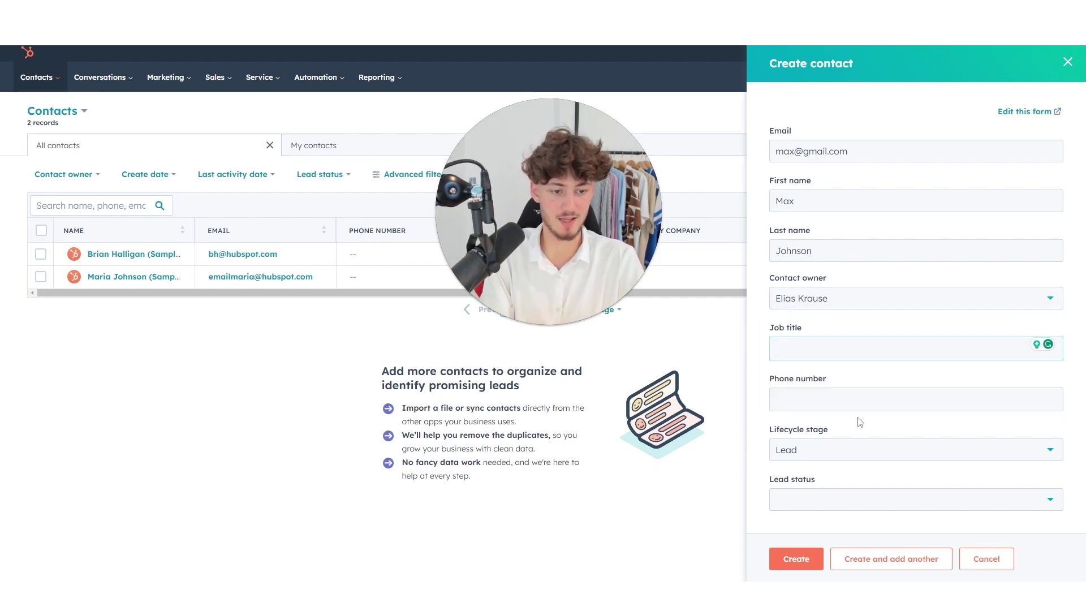
left_click(830, 396)
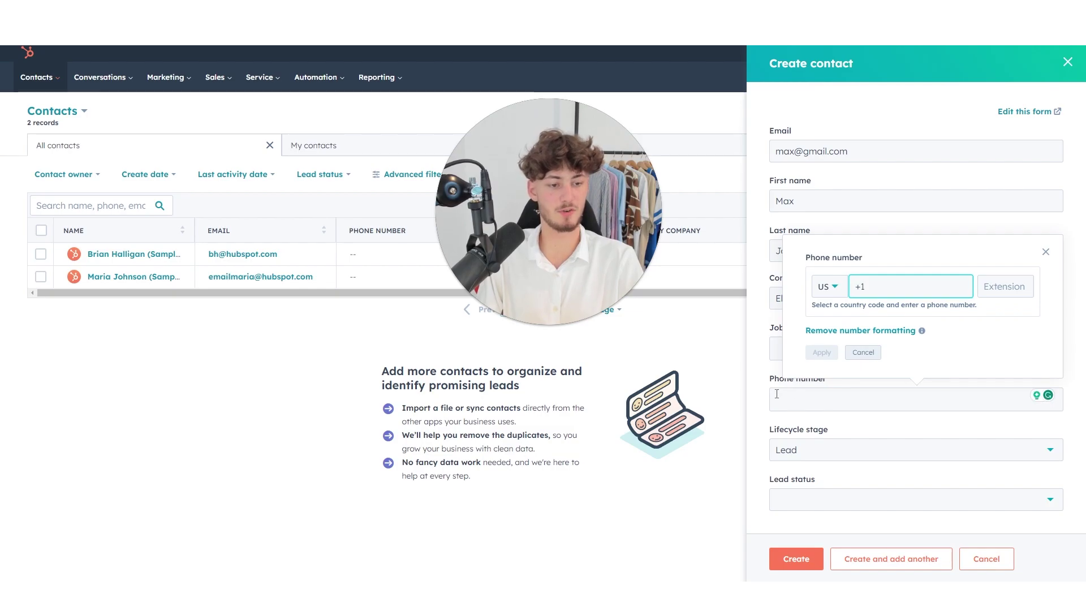
key("Escape")
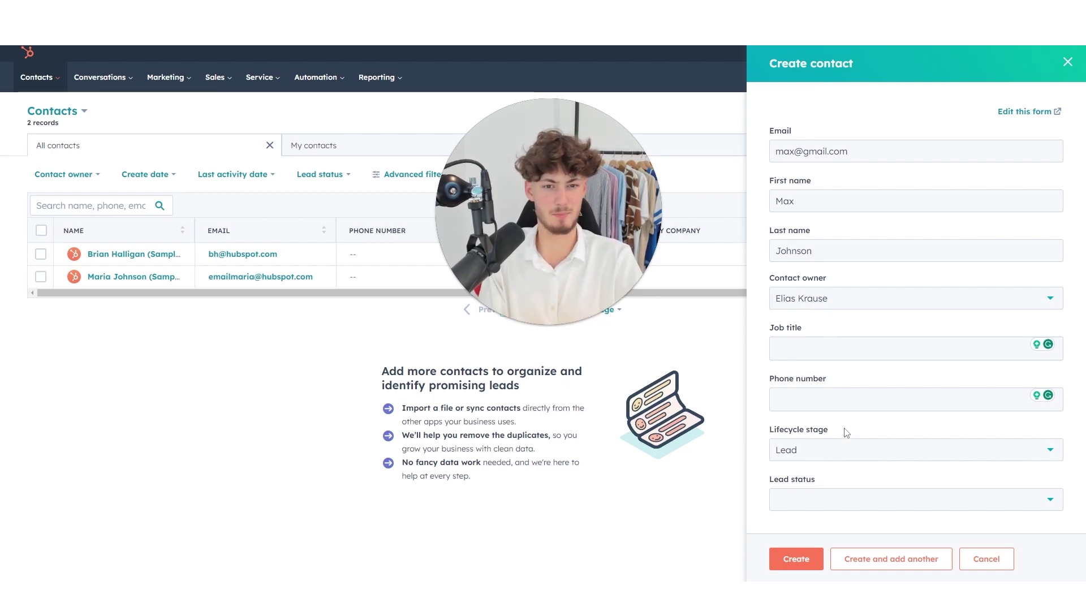
- Set the contact's lifecycle stage to Subscriber
left_click(804, 447)
left_click(812, 455)
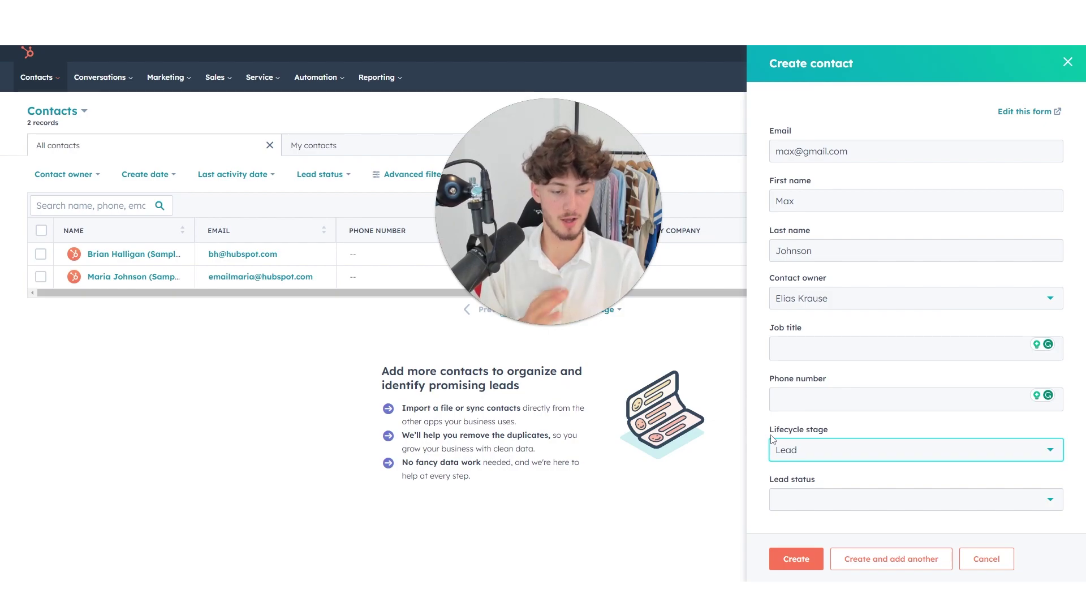
left_click(822, 454)
scroll(862, 342, "down", 3)
scroll(861, 340, "up", 3)
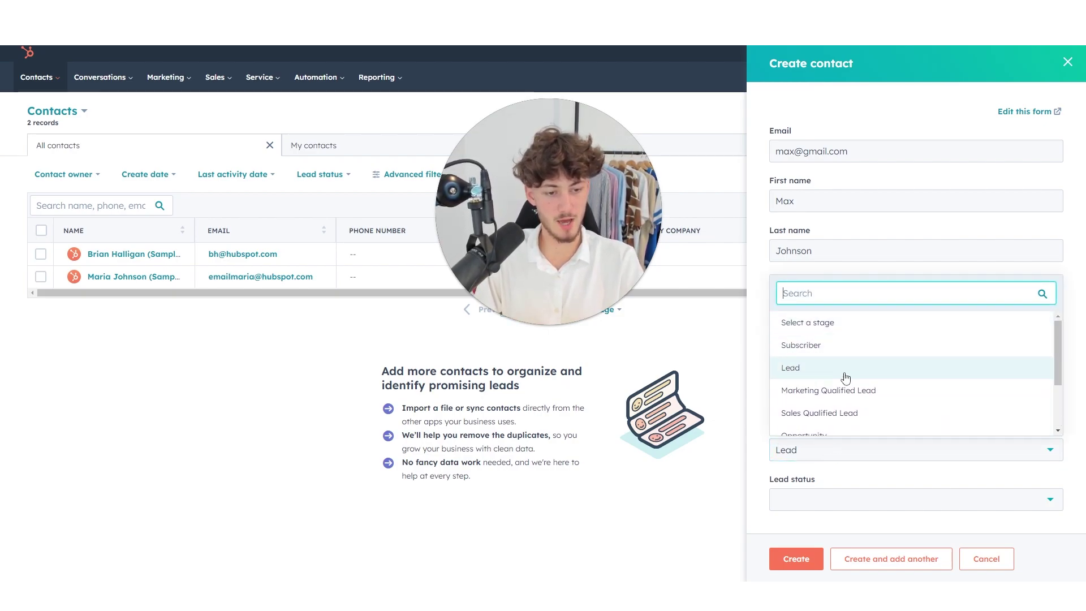
scroll(894, 399, "down", 3)
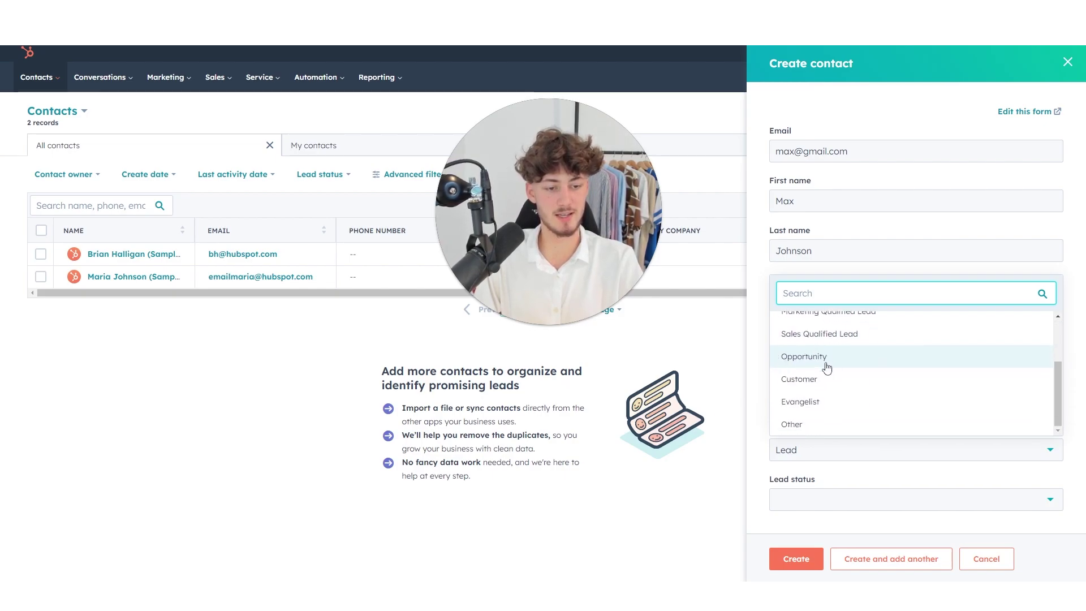
scroll(864, 365, "up", 2)
scroll(865, 367, "up", 1)
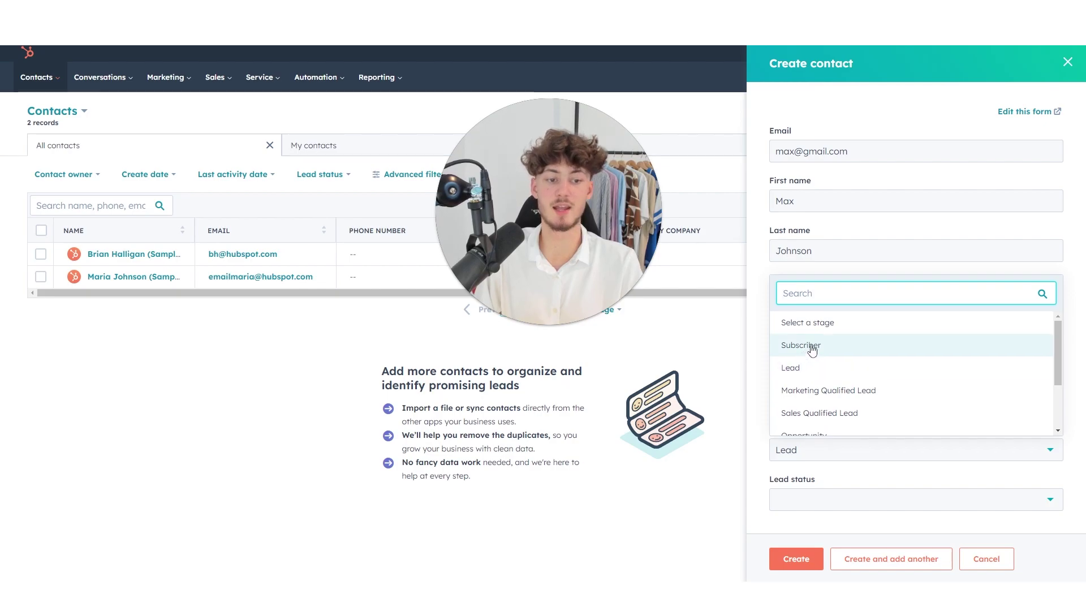
left_click(834, 346)
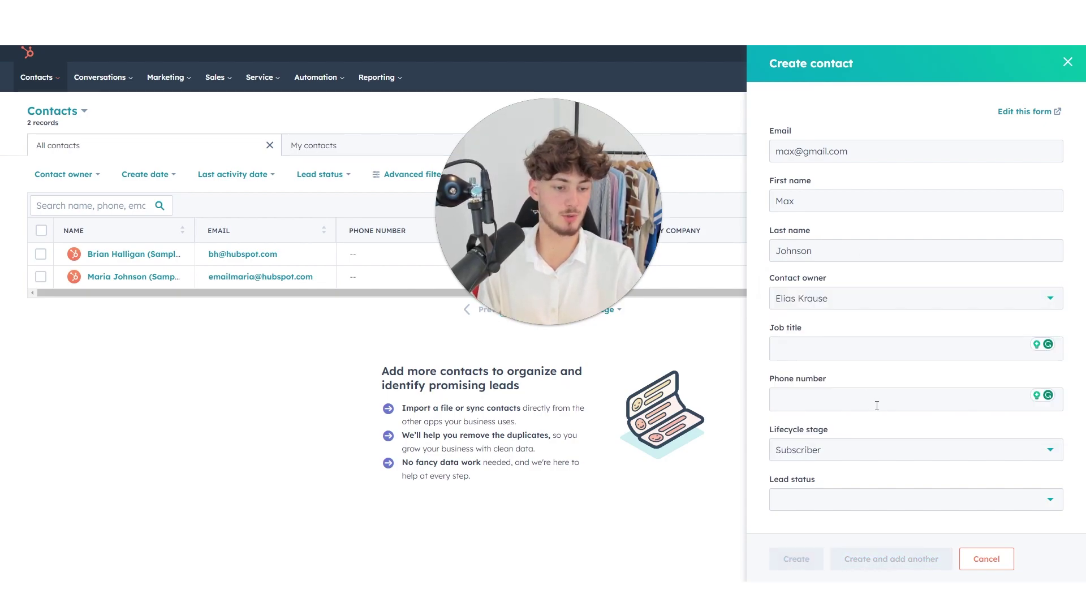
- Set lead status to New and save the contact
left_click(838, 503)
scroll(905, 475, "down", 1)
scroll(962, 468, "up", 1)
scroll(939, 477, "down", 2)
scroll(905, 447, "up", 3)
scroll(841, 424, "up", 1)
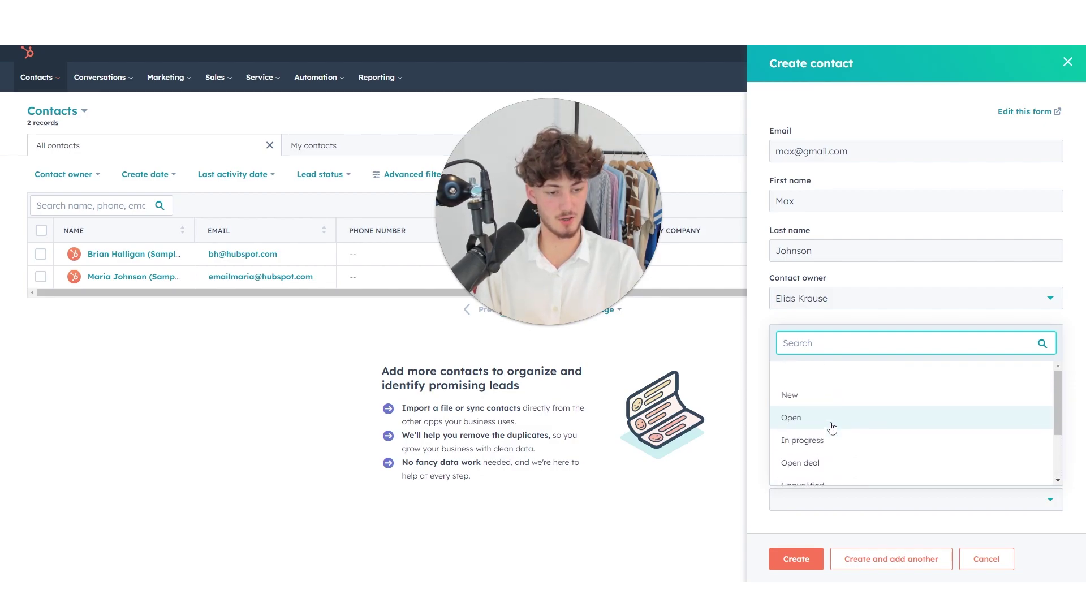
scroll(834, 417, "up", 1)
left_click(828, 413)
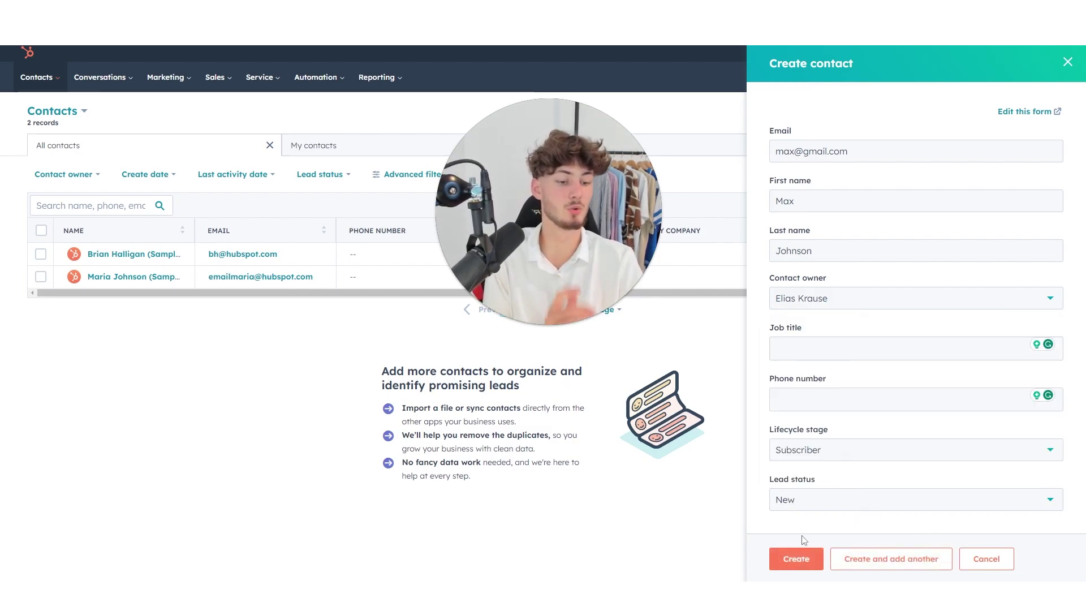
left_click(796, 559)
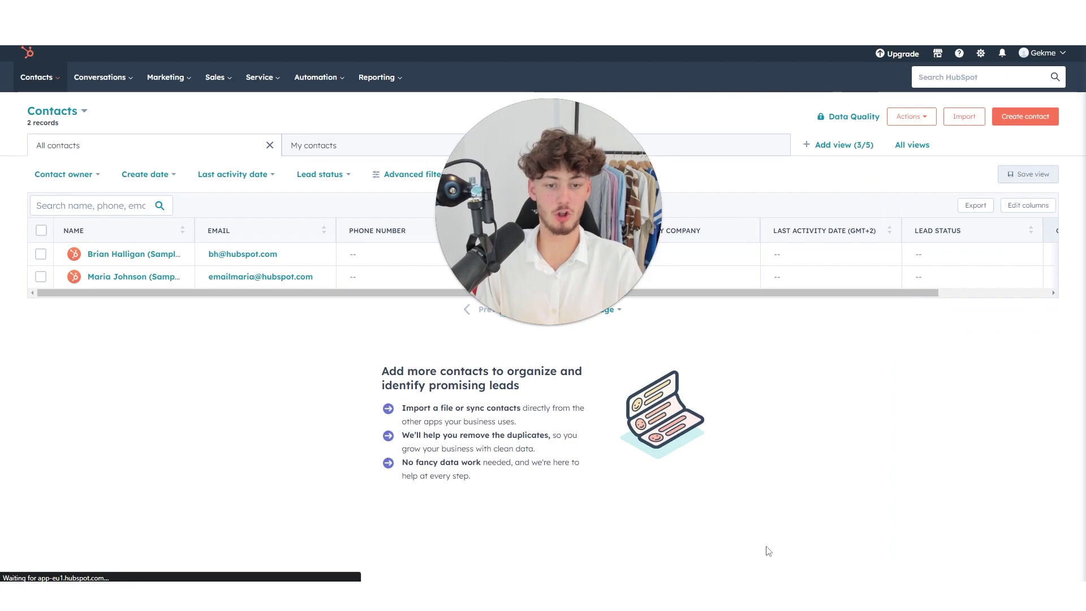
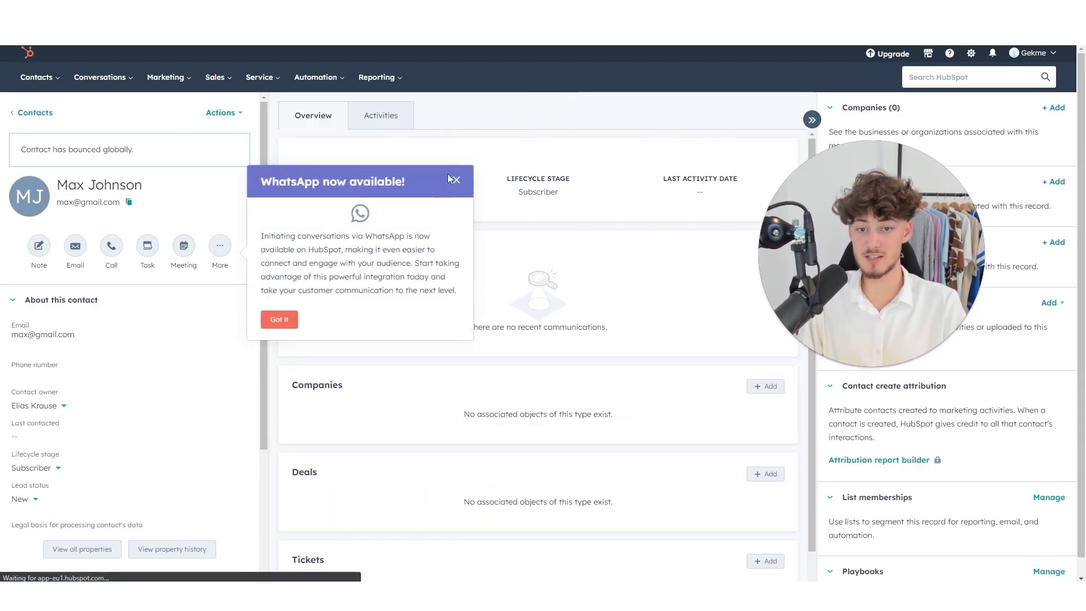
- Open the Contacts section's menu of pages
left_click(47, 83)
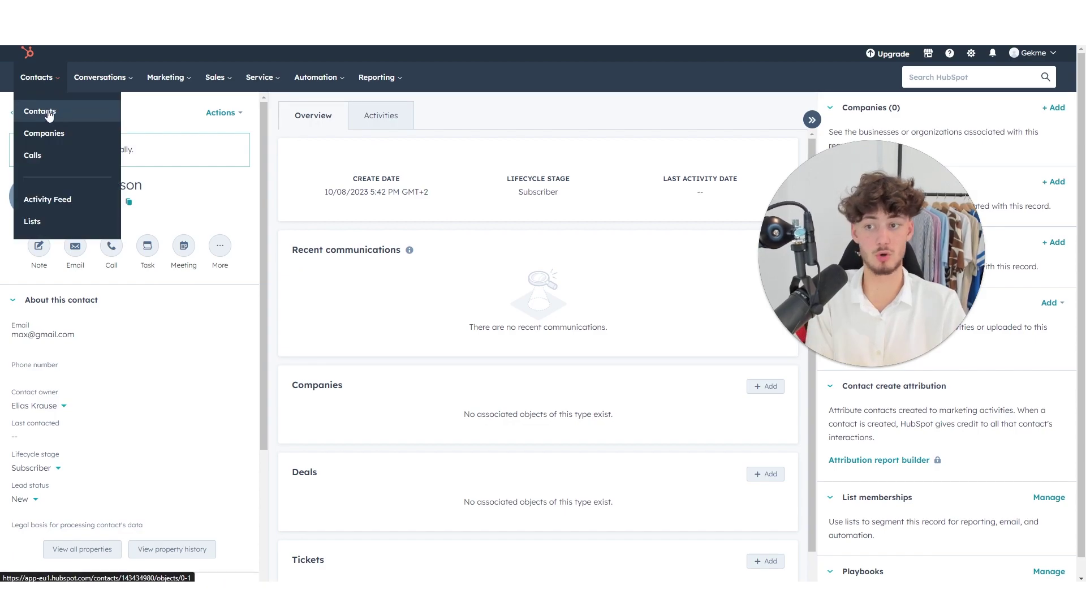
- Open All contacts and try the first contact's Lead status dropdown, leaving it at New
left_click(49, 111)
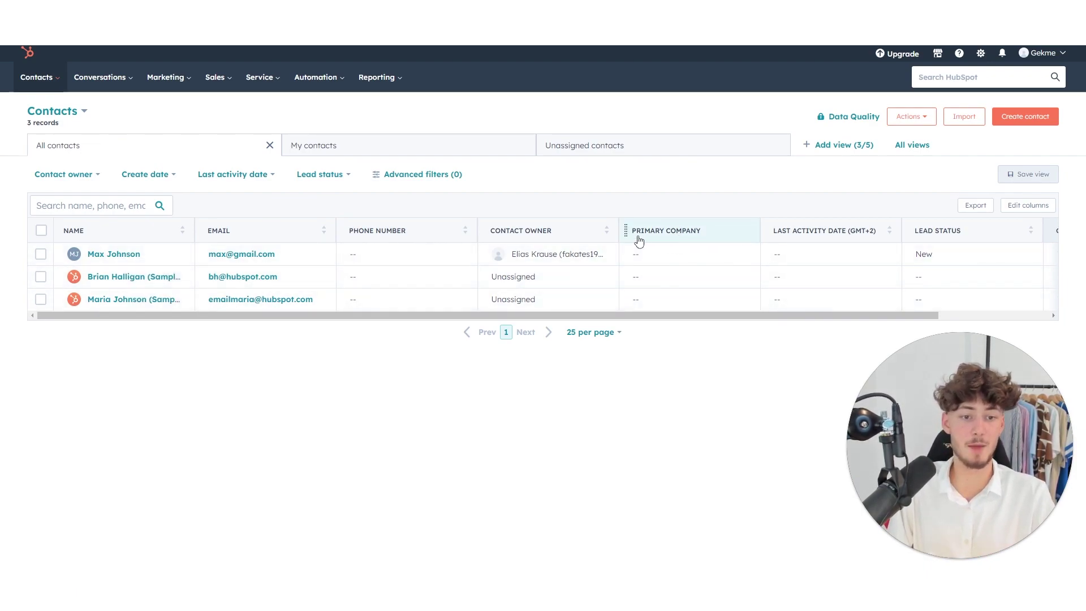
left_click_drag(812, 316, 923, 326)
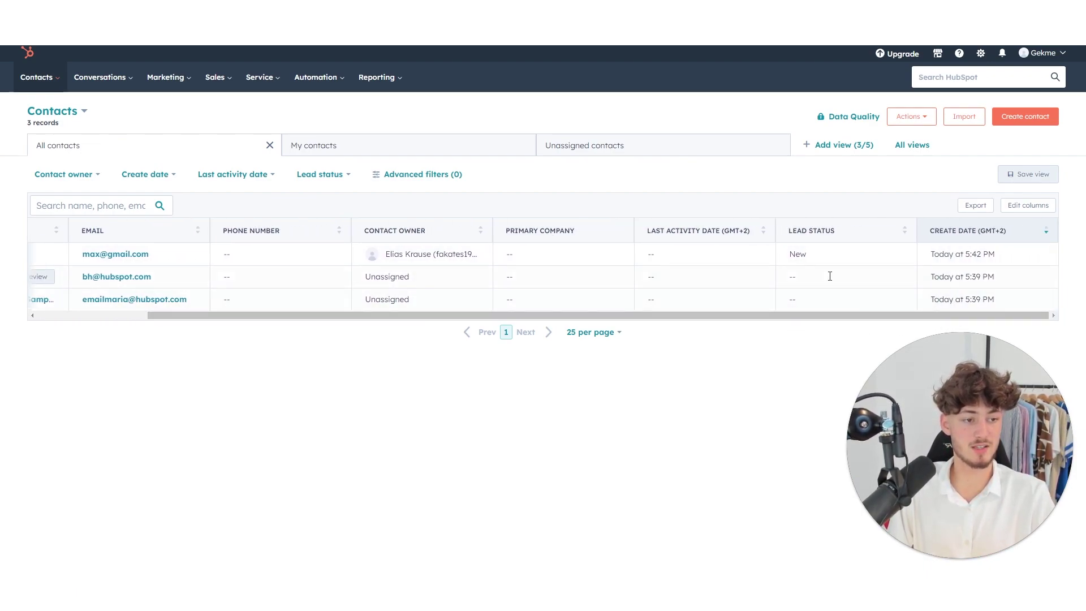
left_click(817, 256)
scroll(824, 358, "down", 1)
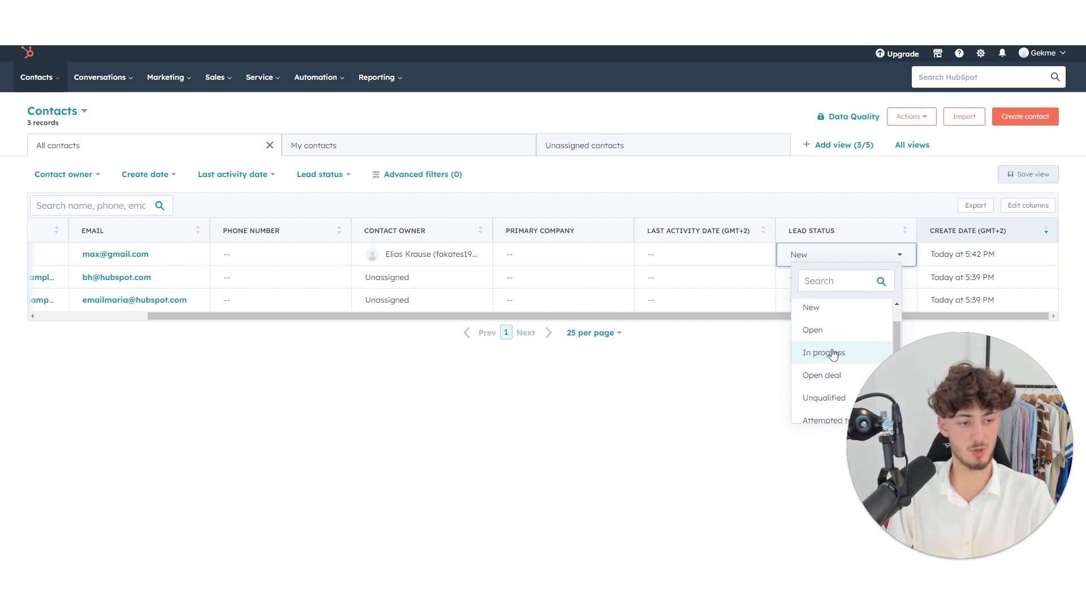
left_click(828, 411)
left_click(840, 263)
left_click(679, 306)
left_click_drag(409, 316, 299, 315)
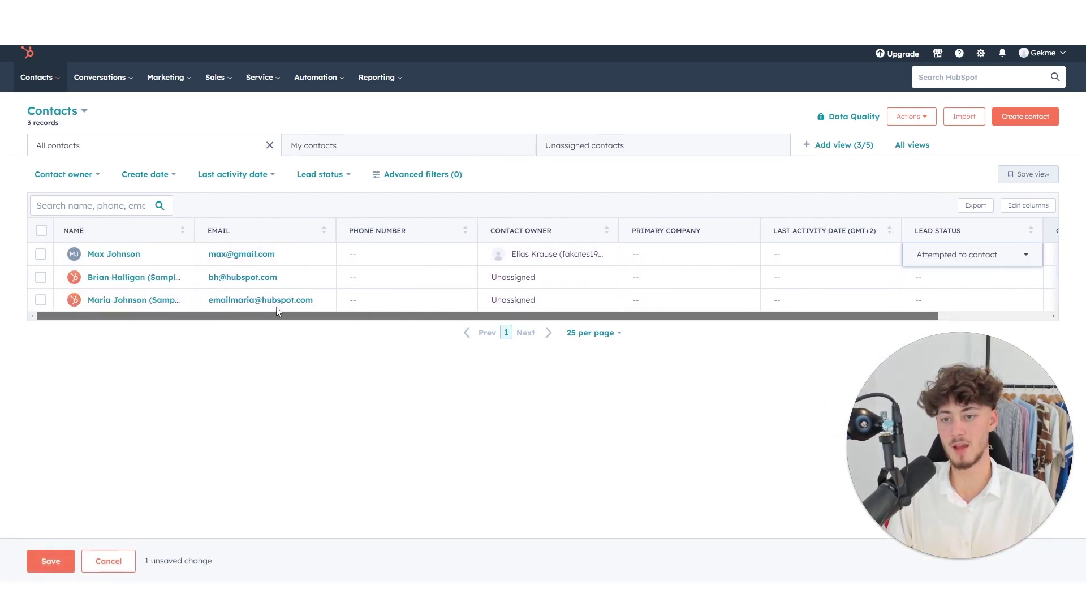
- Visit the Companies and Calls pages, then return to the All contacts list
left_click(36, 77)
left_click(50, 136)
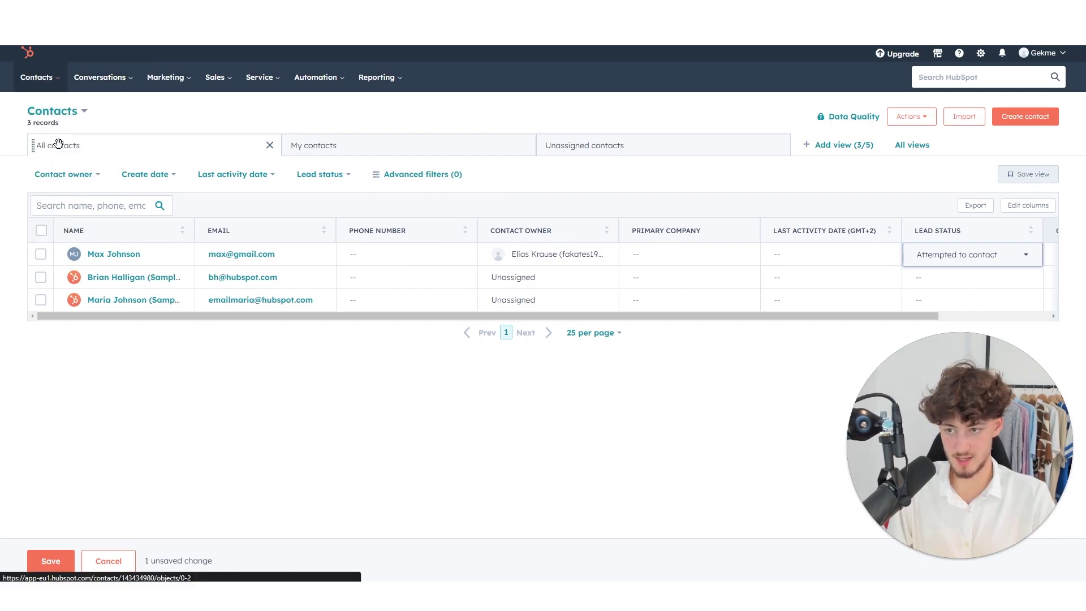
left_click(37, 80)
left_click(51, 159)
left_click(36, 77)
left_click(51, 107)
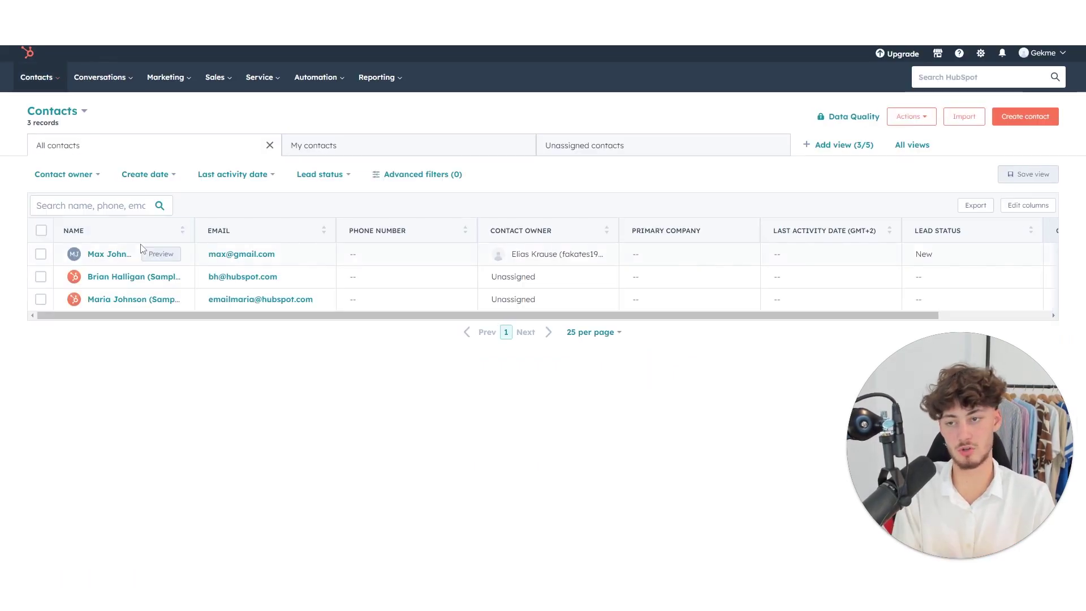
left_click(115, 86)
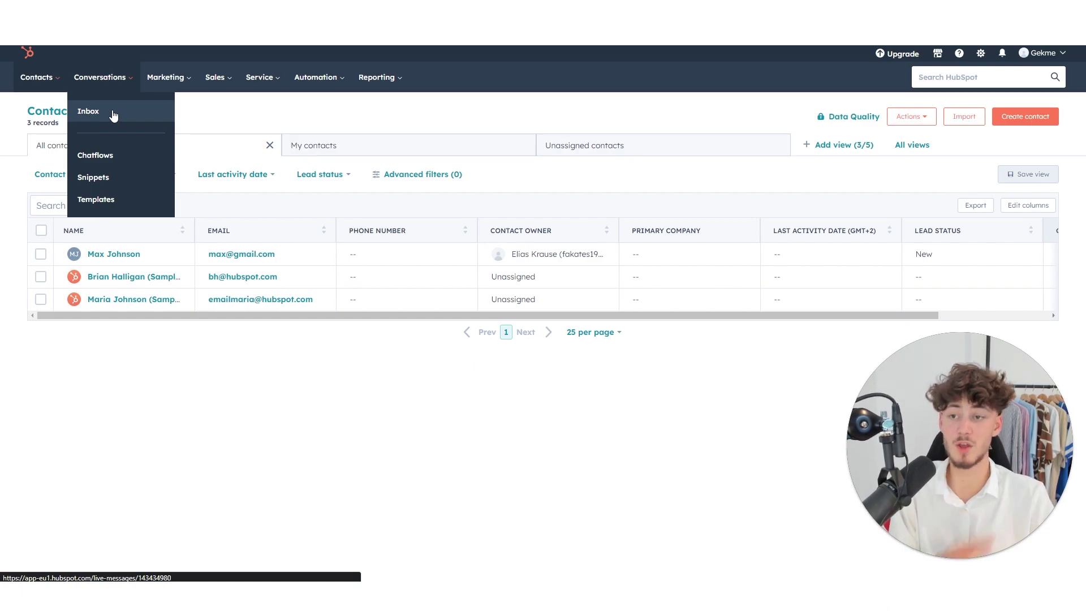
- Open Conversations > Inbox, skipping the tour and dismissing the AI Assistant and Conversation Summary announcements
left_click(114, 116)
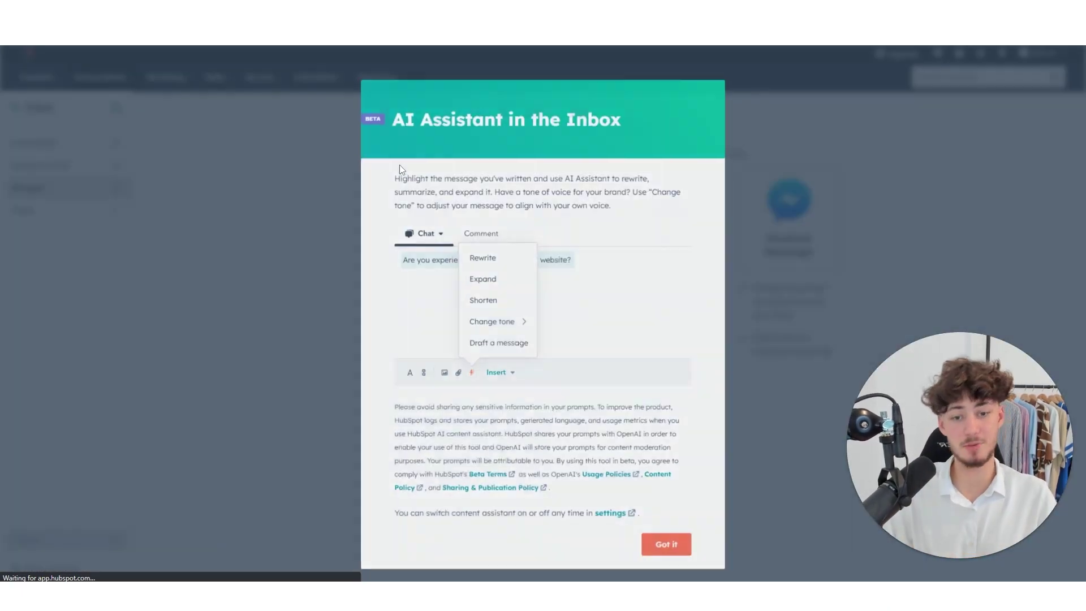
left_click(262, 218)
left_click(668, 546)
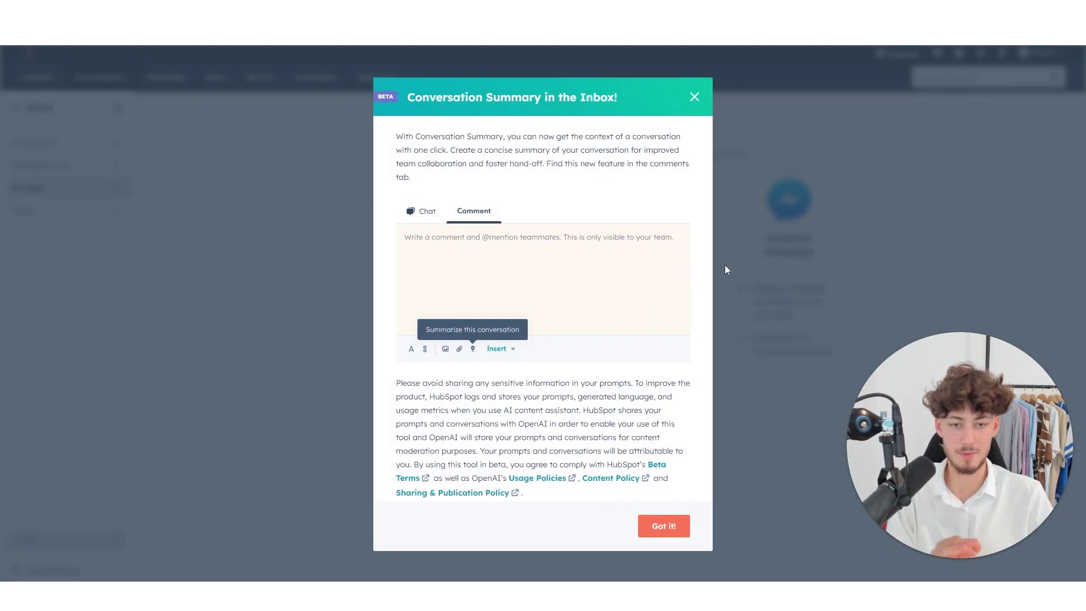
left_click(692, 97)
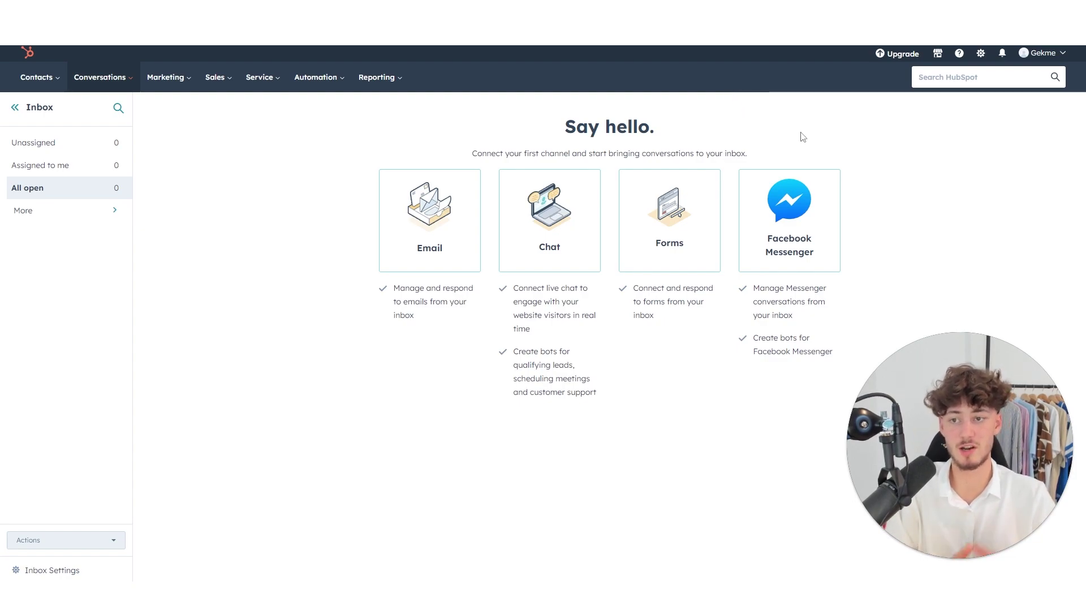
- Open Marketing > Ads with the uBlock Origin ad blocker switched off for the site
left_click(162, 80)
left_click(158, 112)
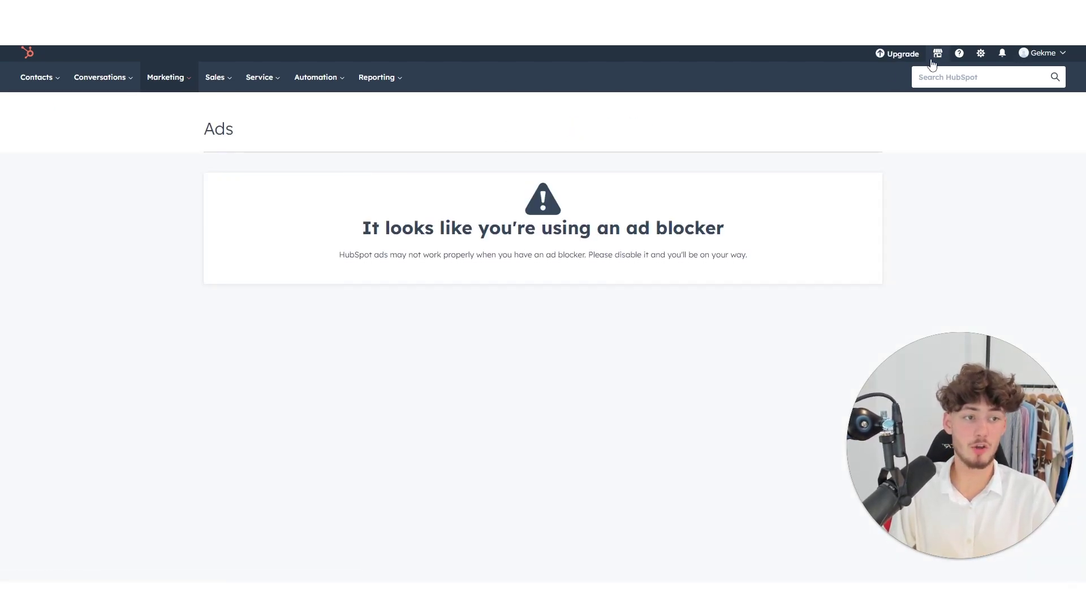
left_click(916, 203)
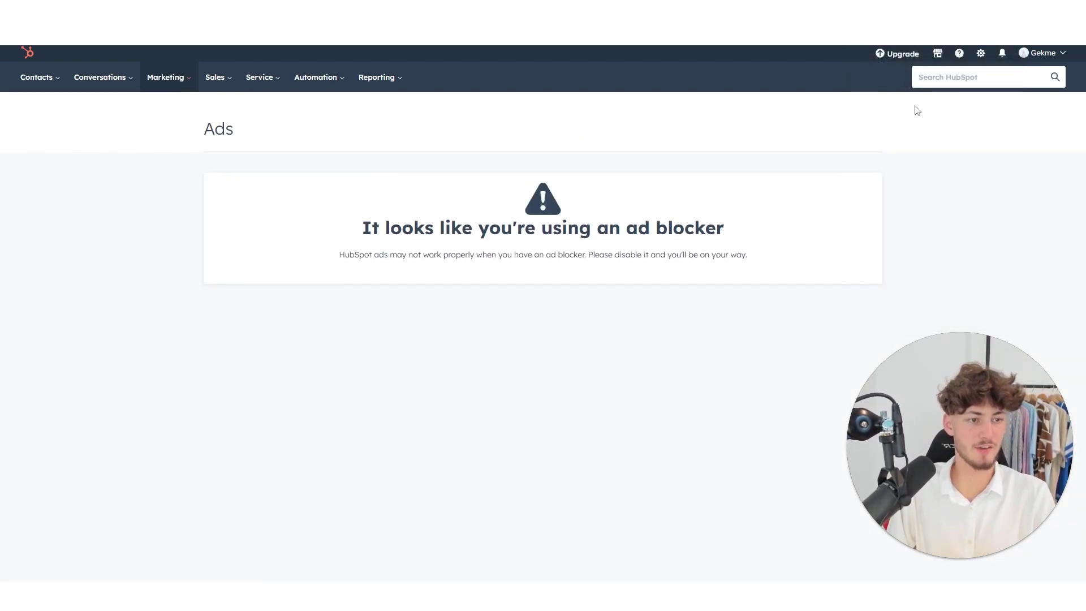
left_click(955, 103)
key("F5")
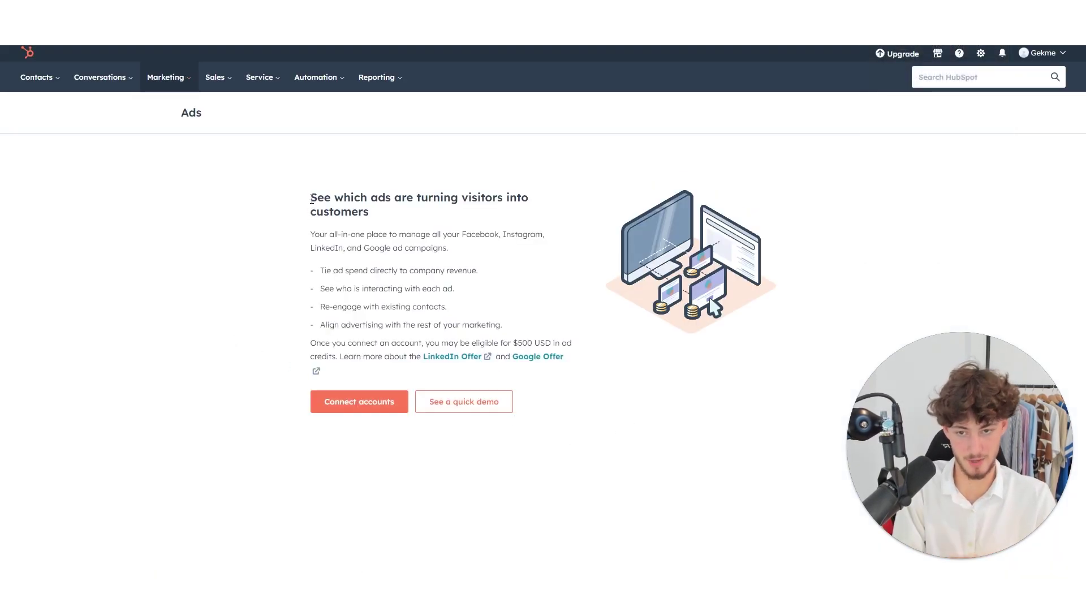
- Read through the Ads page's connect-accounts introduction and ad credit offer
left_click_drag(312, 199, 414, 219)
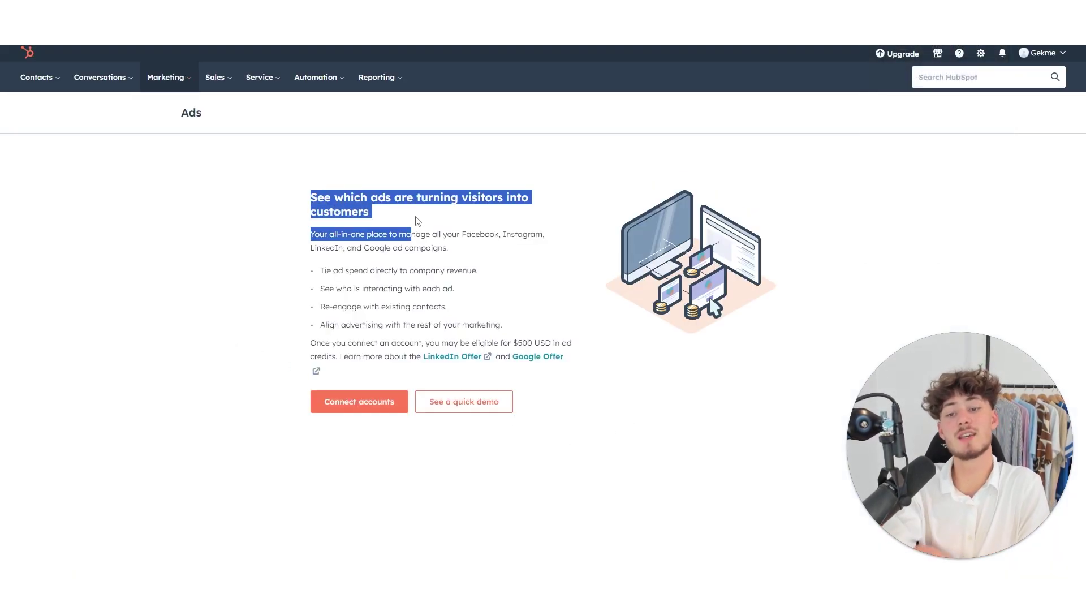
left_click(393, 240)
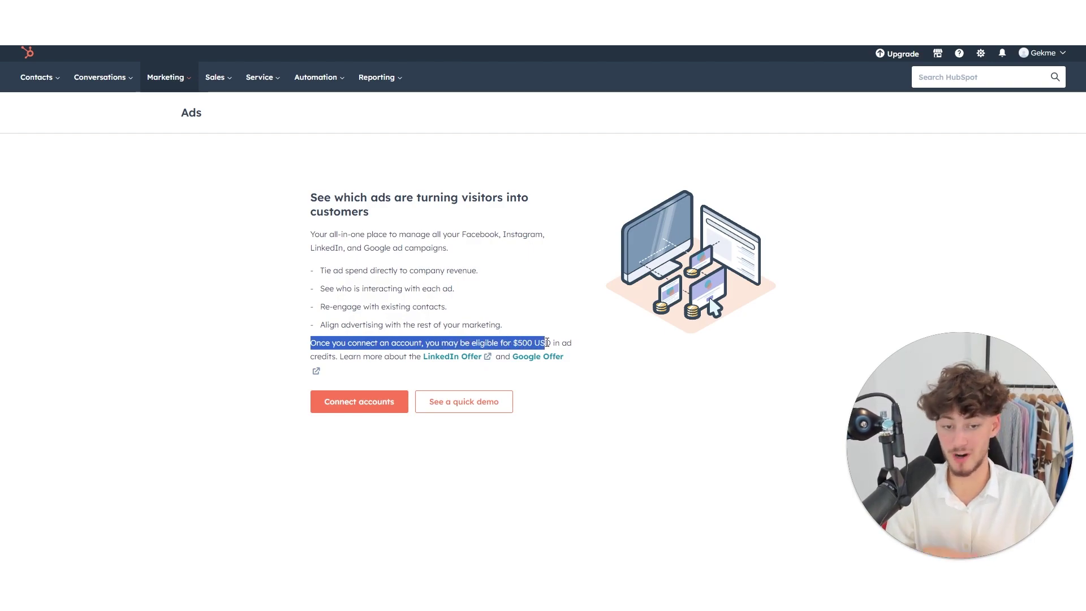
left_click(582, 344)
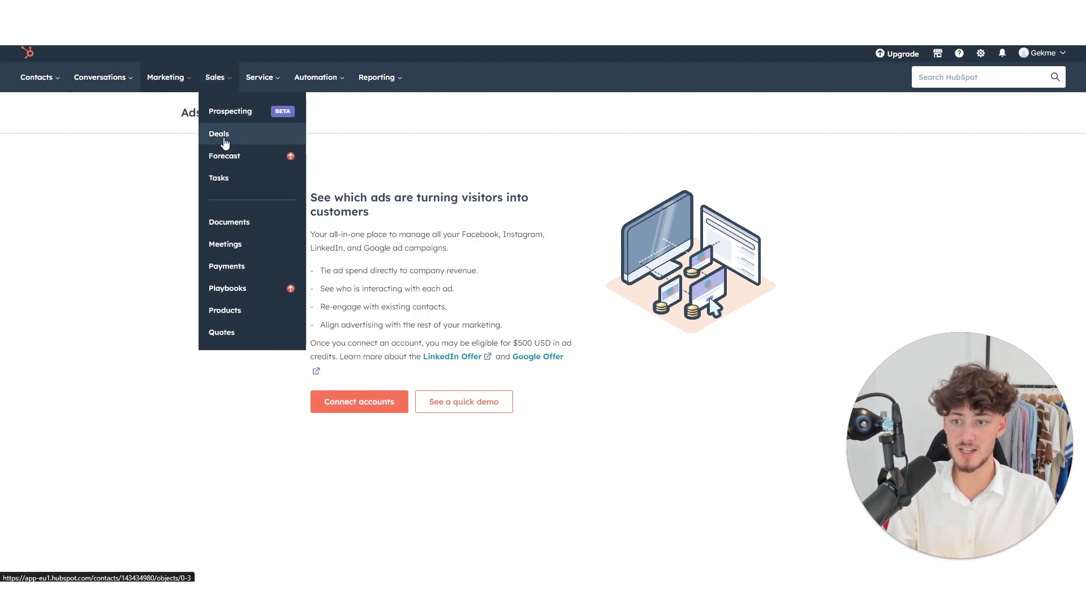
left_click(181, 134)
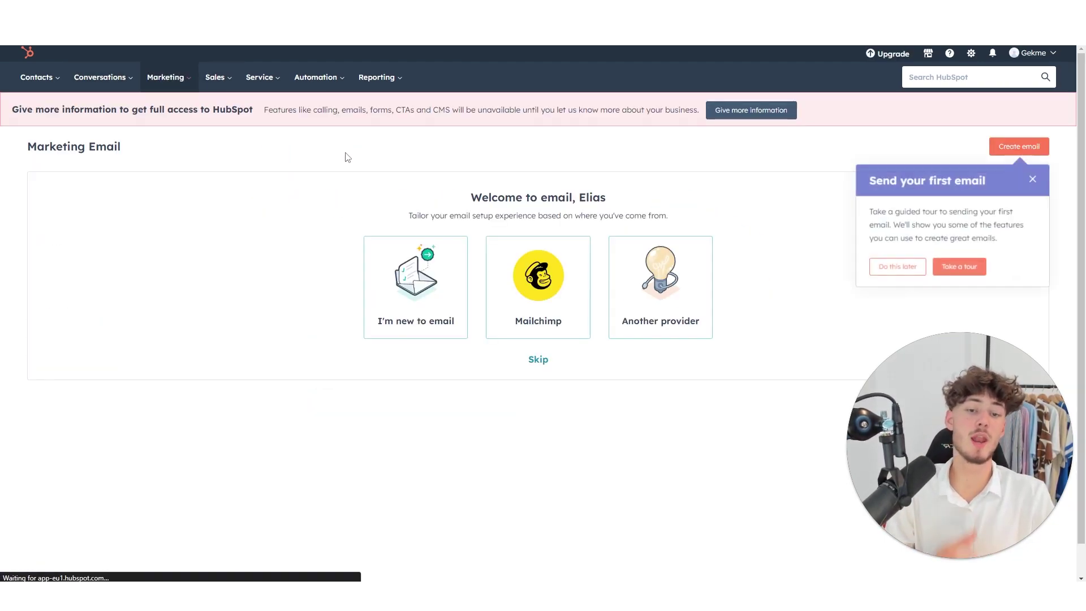
- Skip the marketing email provider choice and setup checklist, then start creating a new email
left_click(1031, 181)
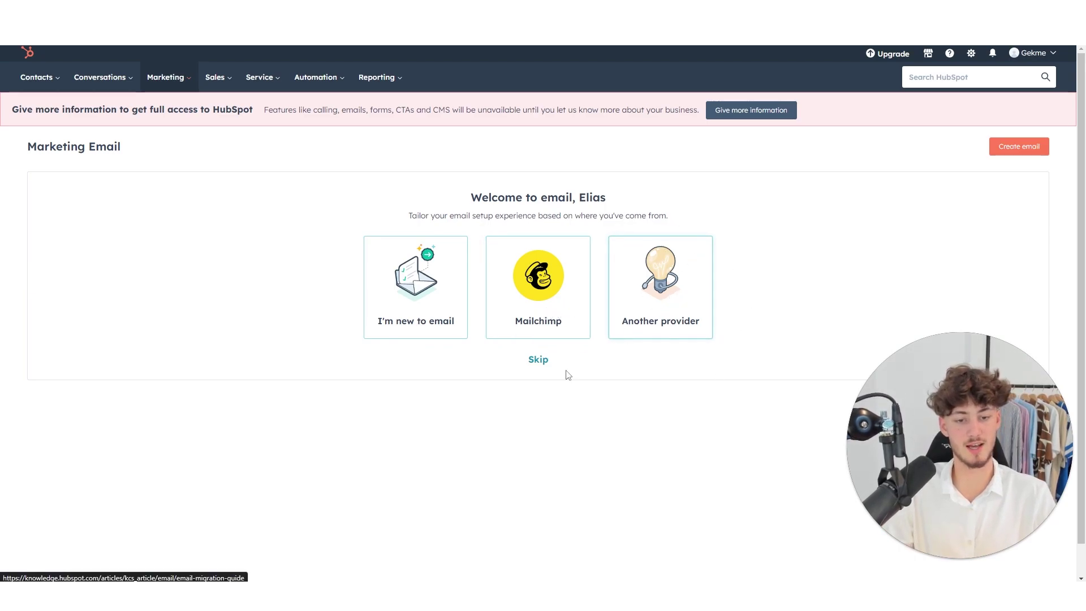
left_click(540, 361)
scroll(506, 298, "down", 1)
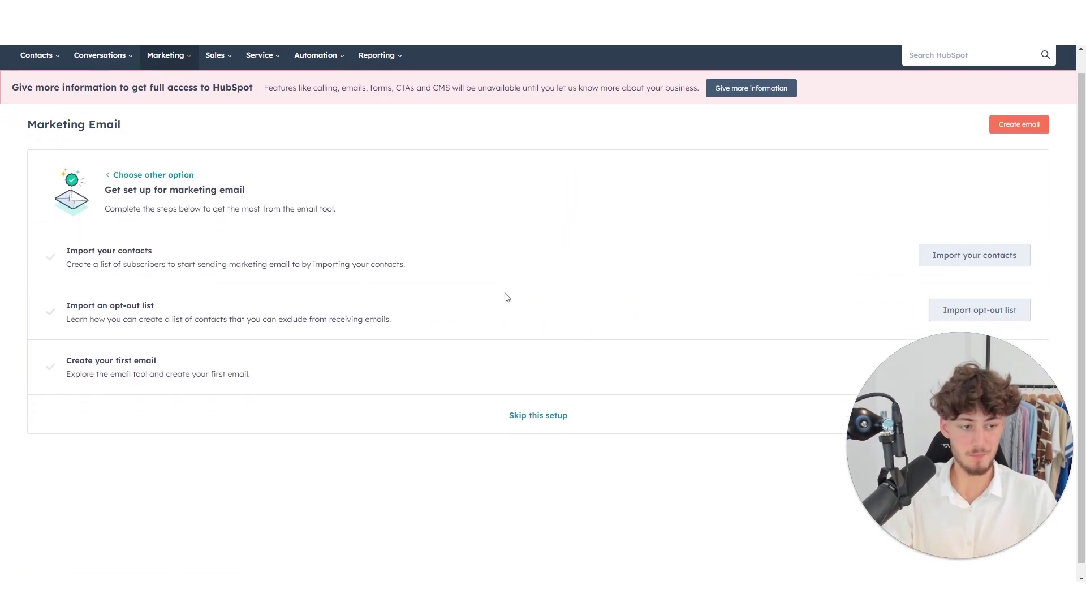
scroll(273, 230, "up", 1)
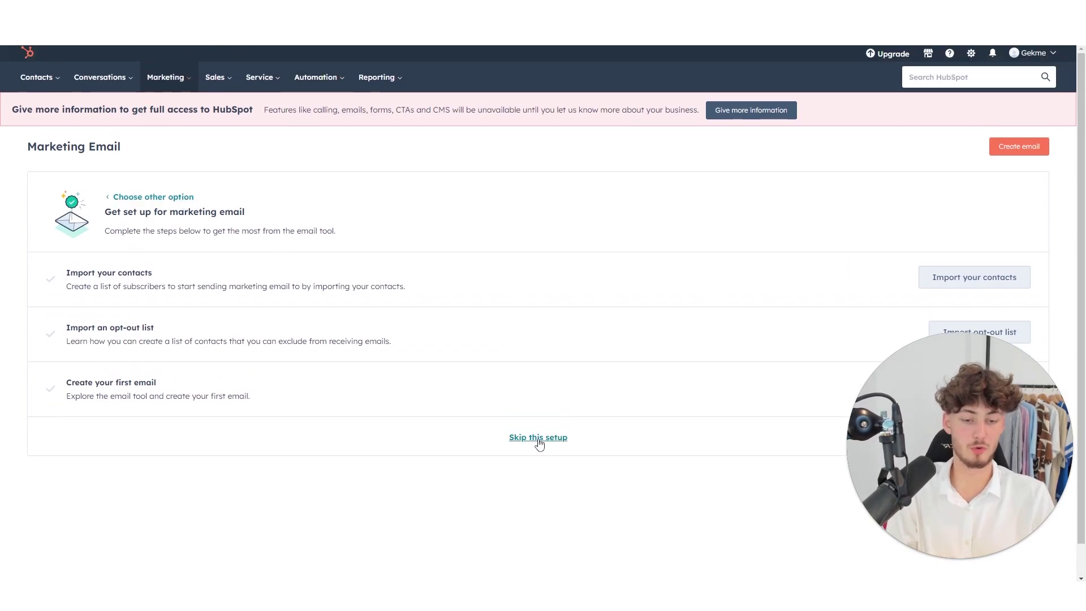
left_click(539, 439)
left_click(473, 154)
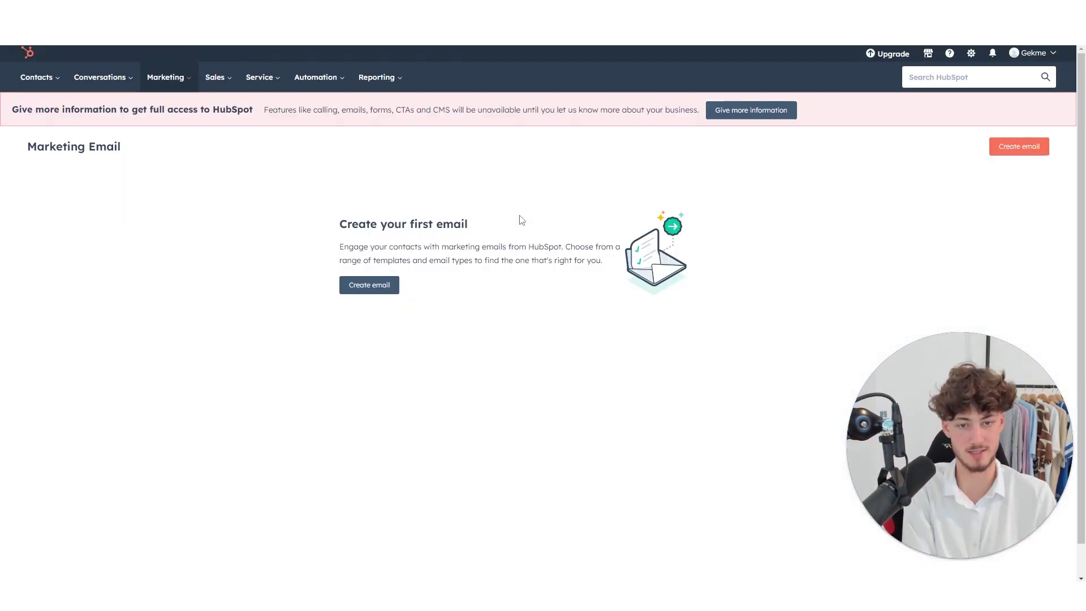
left_click(371, 287)
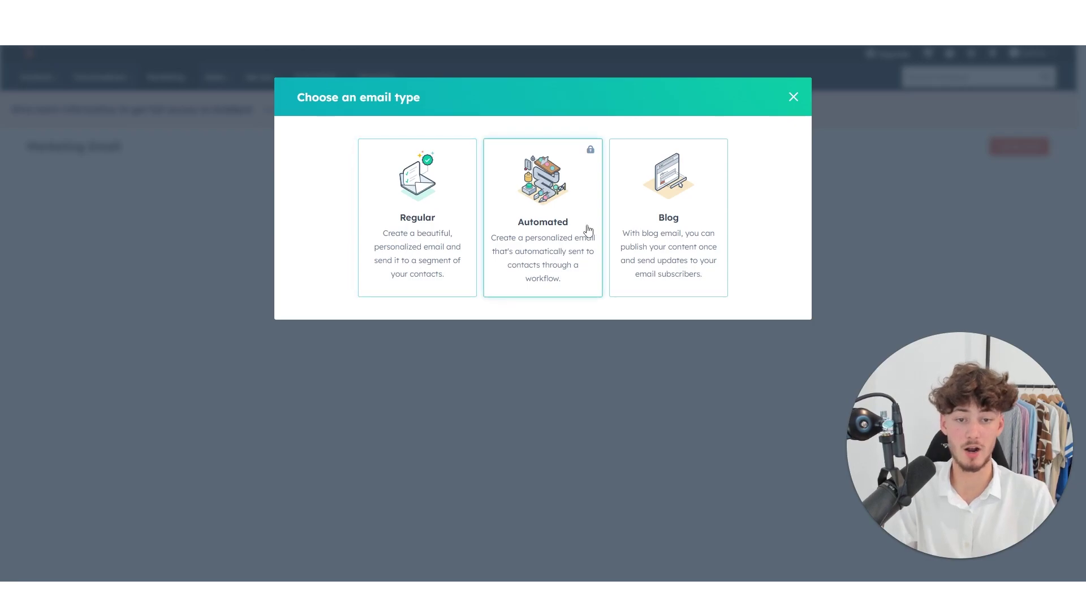
- Choose a Regular email and browse the email template gallery with its tour closed
left_click(460, 242)
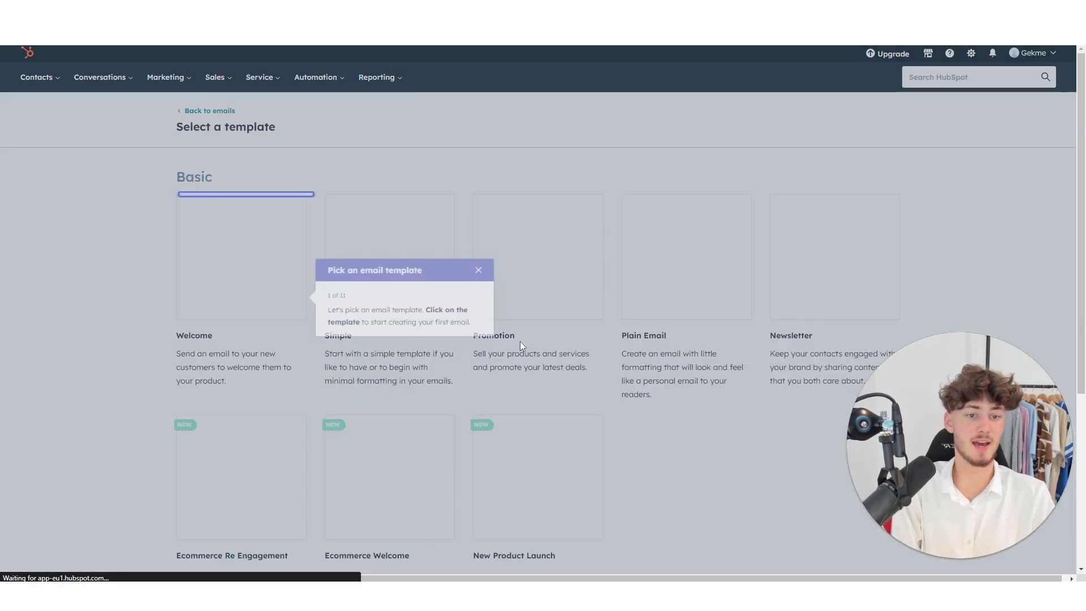
left_click(496, 267)
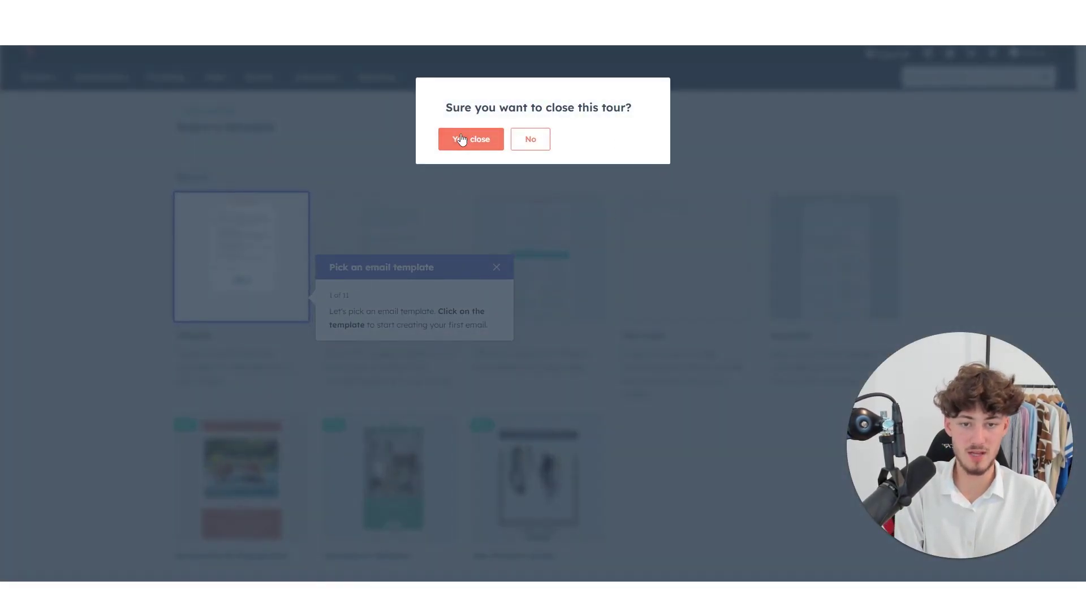
left_click(456, 138)
scroll(371, 243, "down", 5)
scroll(485, 329, "down", 6)
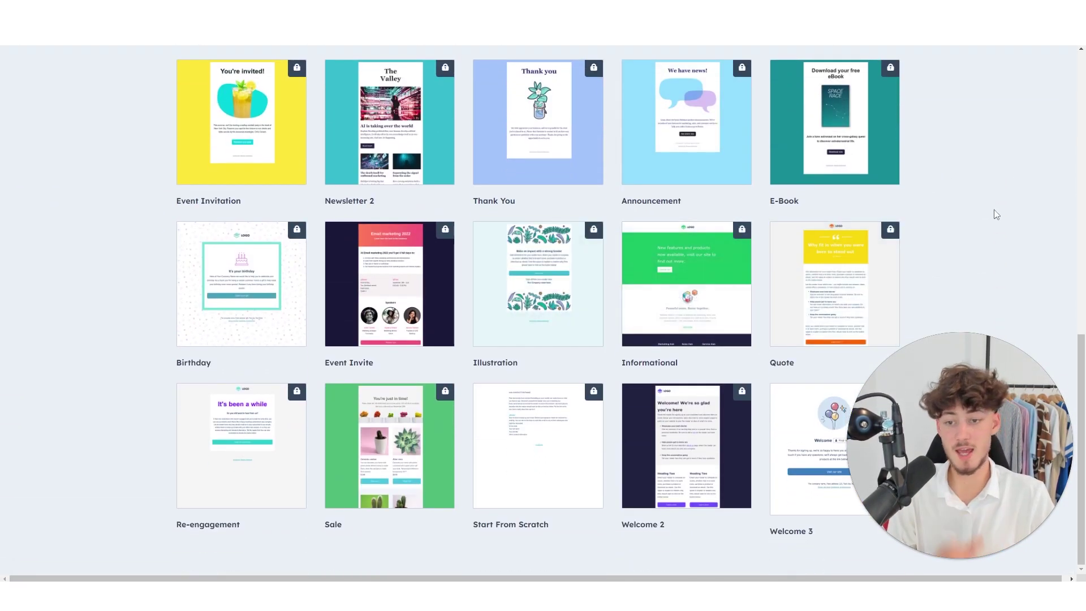
scroll(986, 233, "up", 11)
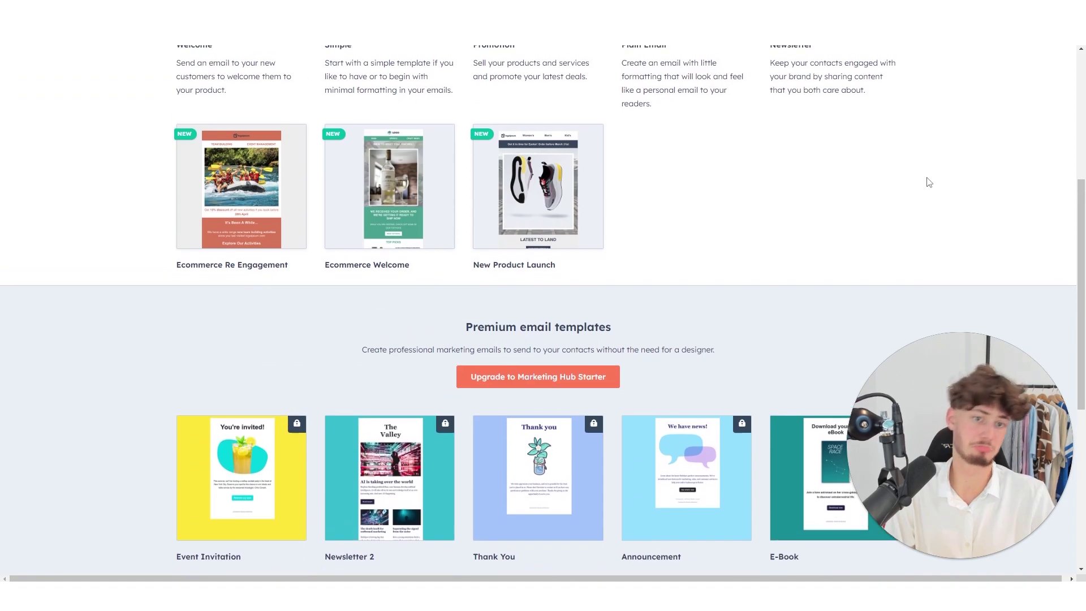
scroll(468, 221, "down", 8)
scroll(340, 280, "down", 3)
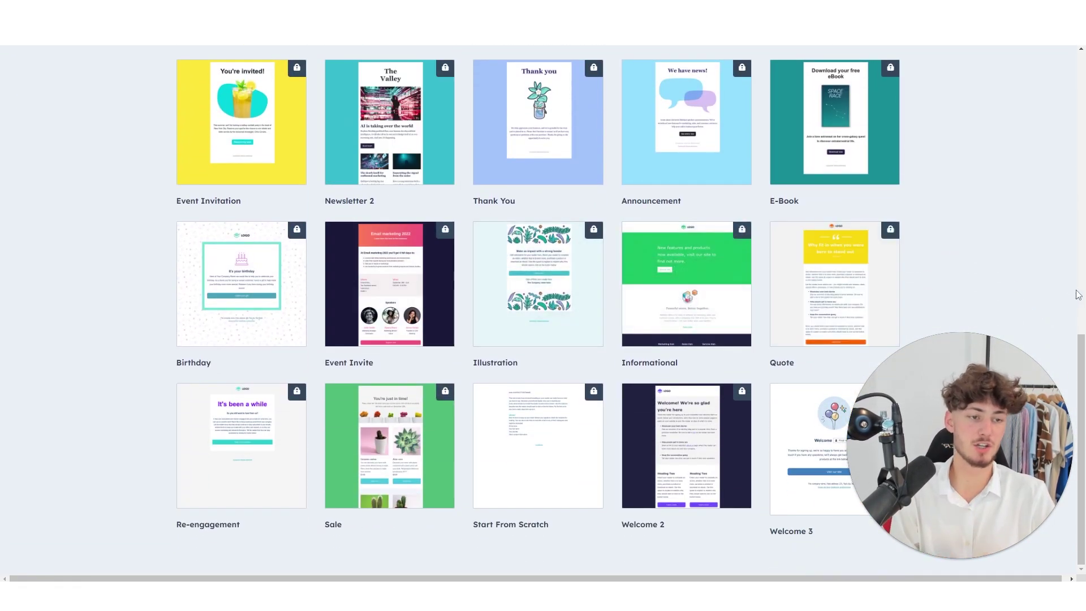
scroll(976, 195, "up", 12)
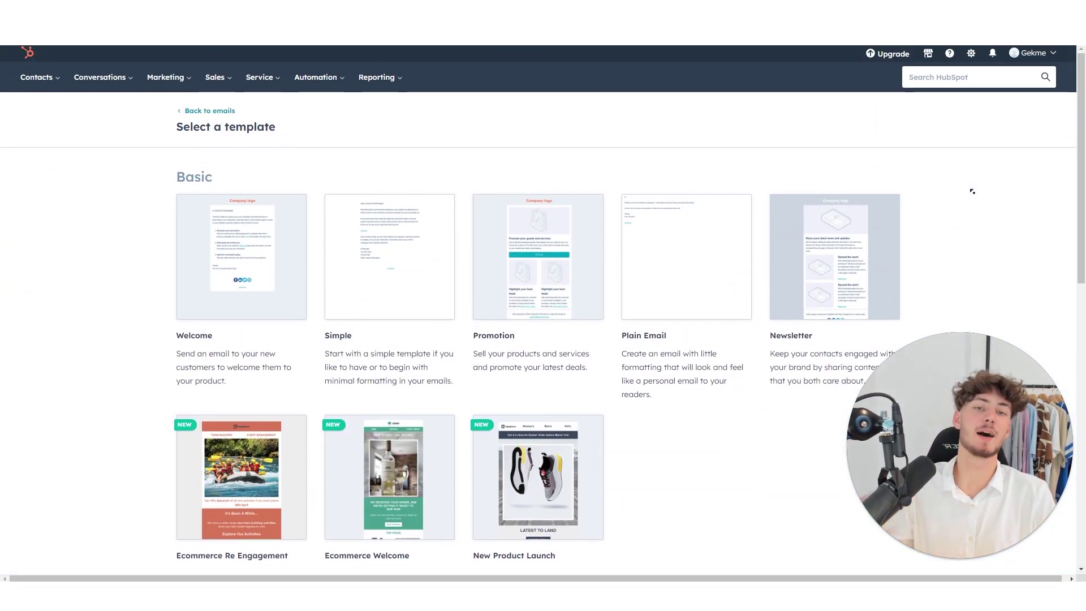
mouse_move(726, 304)
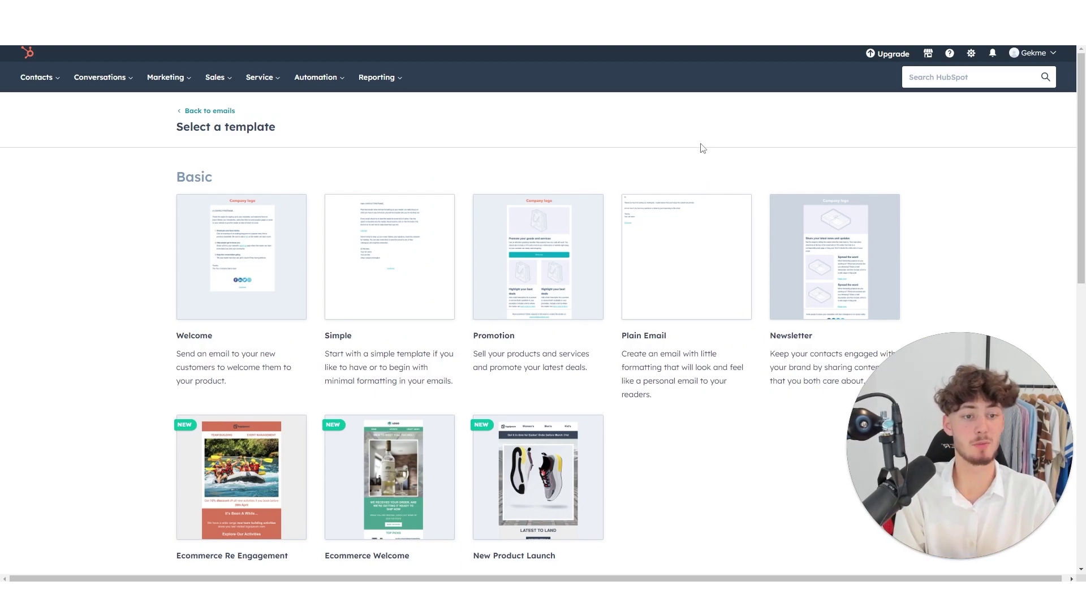
scroll(647, 148, "down", 4)
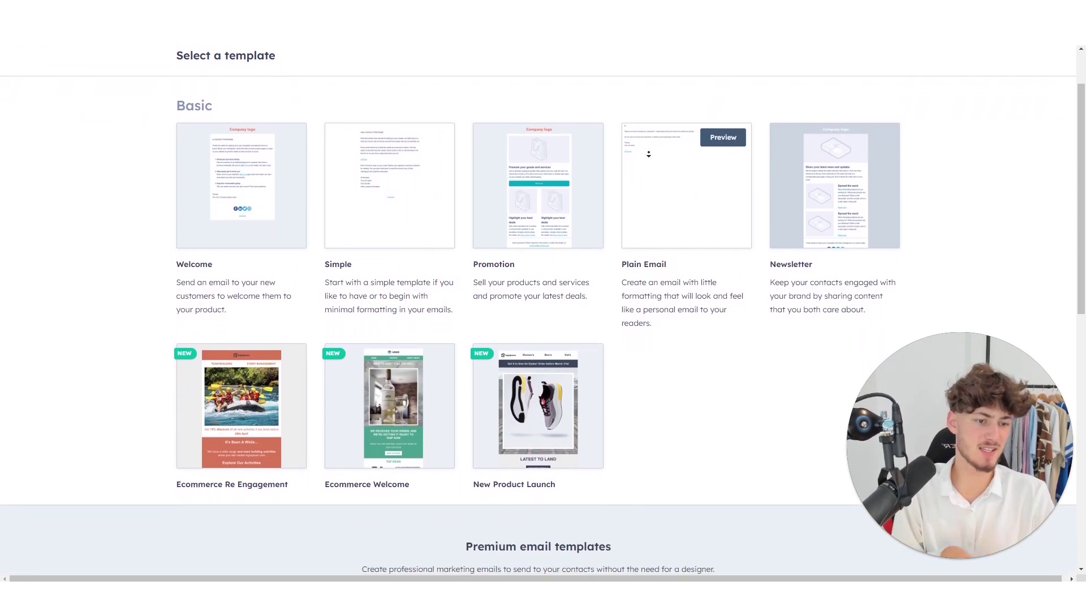
scroll(639, 151, "down", 5)
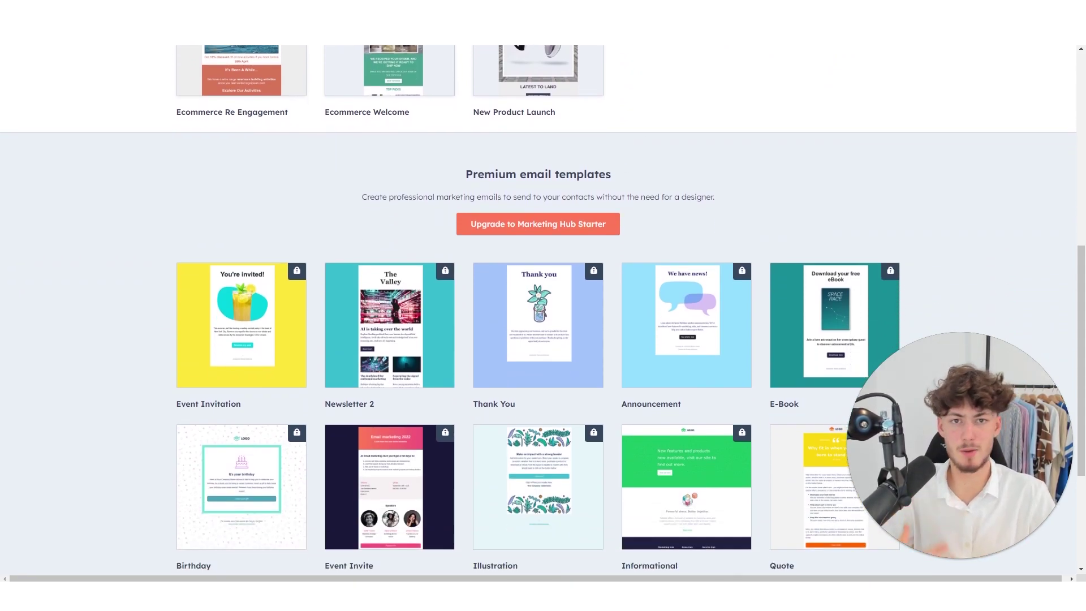
scroll(877, 198, "up", 8)
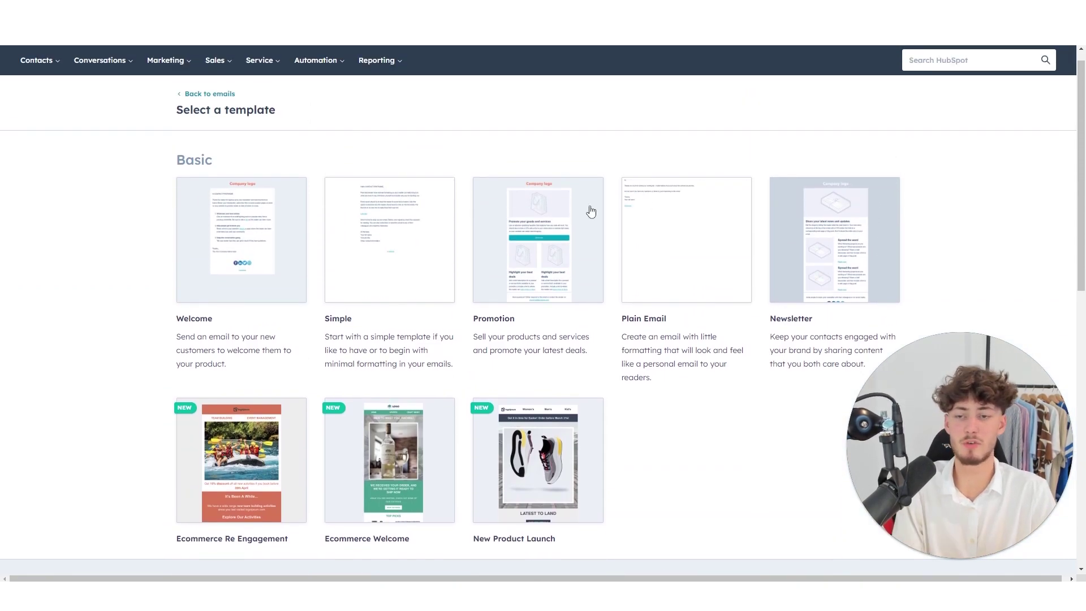
scroll(589, 211, "down", 1)
scroll(480, 211, "down", 11)
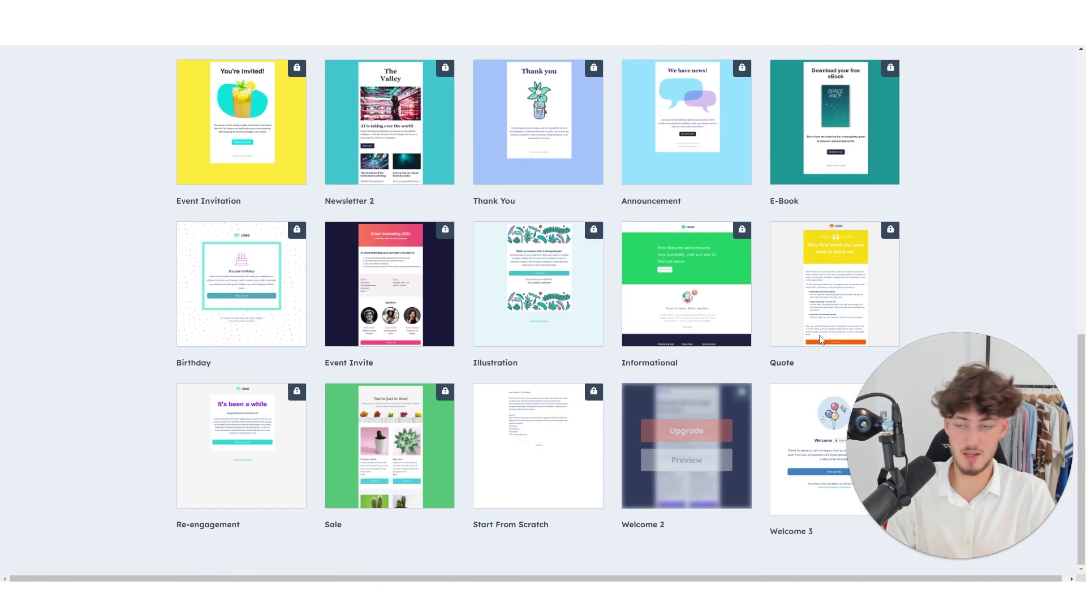
scroll(687, 447, "up", 9)
scroll(334, 257, "up", 4)
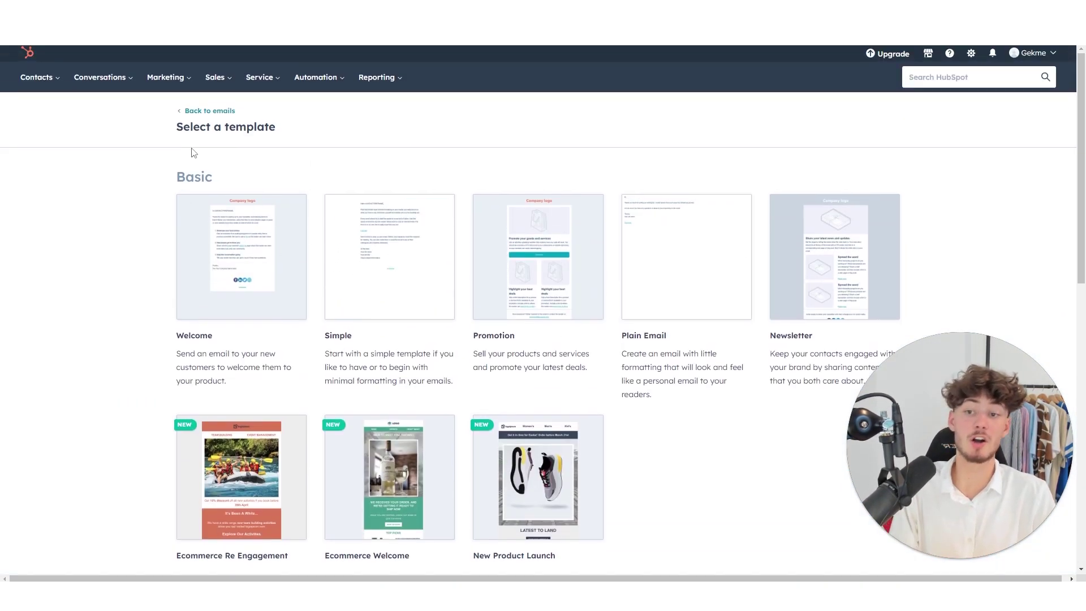
- Return to the emails overview and go to Marketing > Landing Pages
left_click(191, 111)
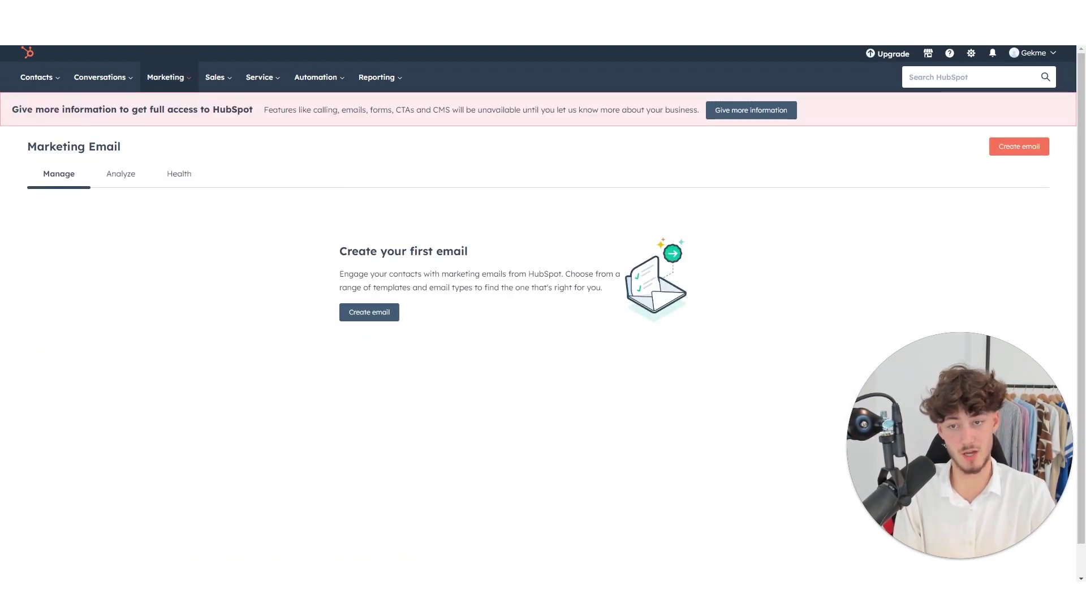
mouse_move(165, 77)
left_click(170, 158)
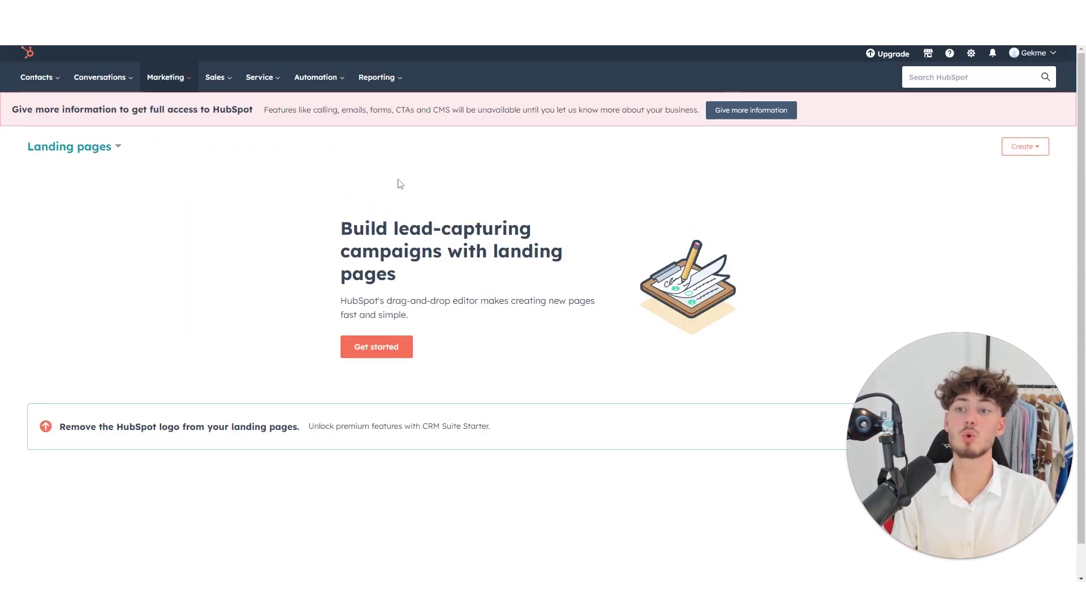
- Create a landing page named 'test' from the Basic - Ebook Offer template
left_click(391, 354)
type("test")
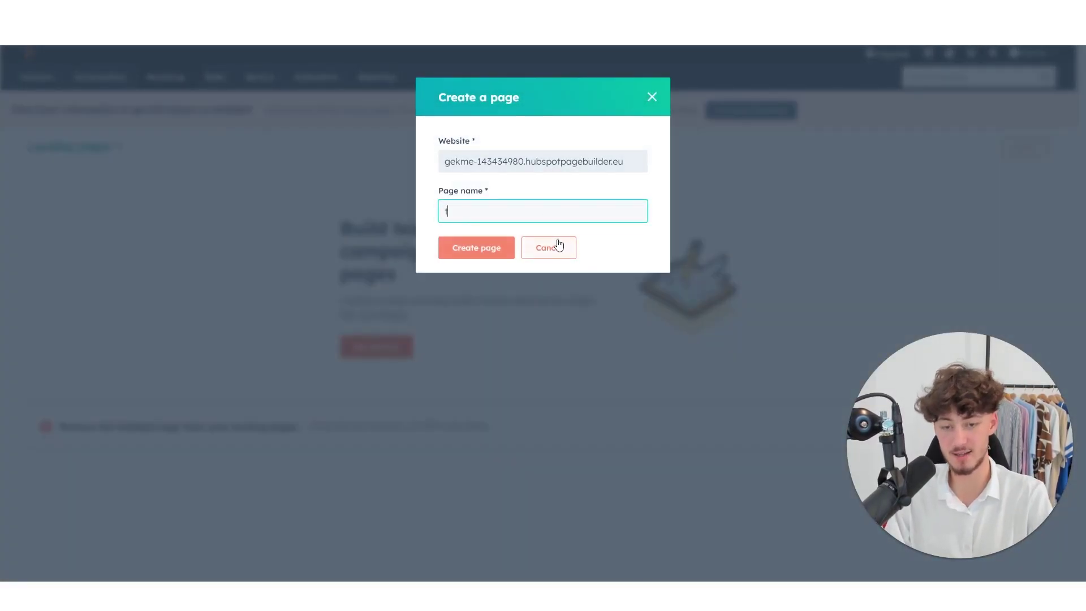
left_click(476, 249)
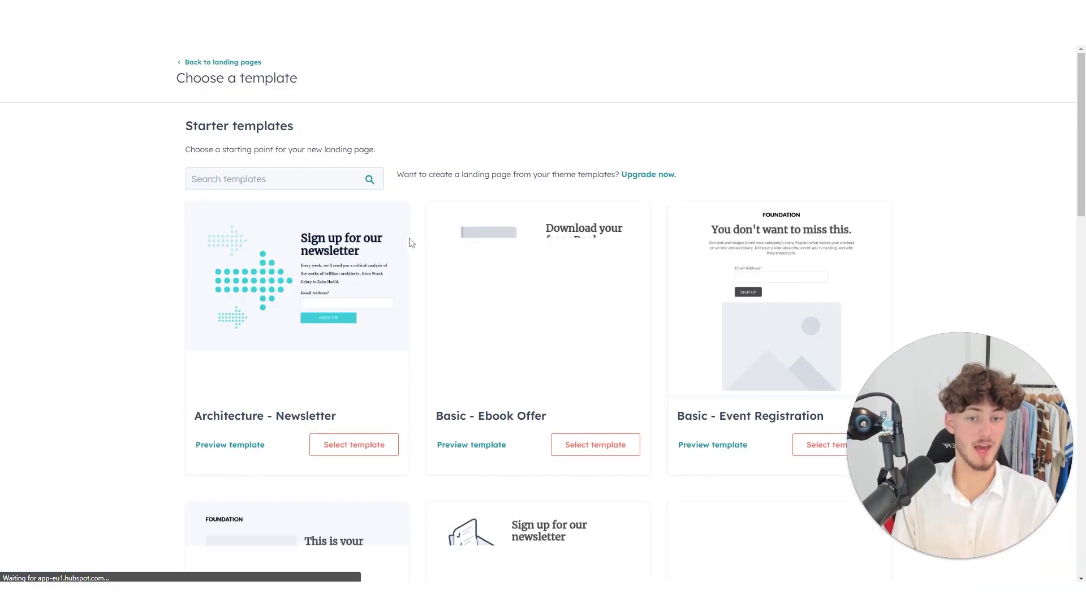
scroll(606, 212, "down", 17)
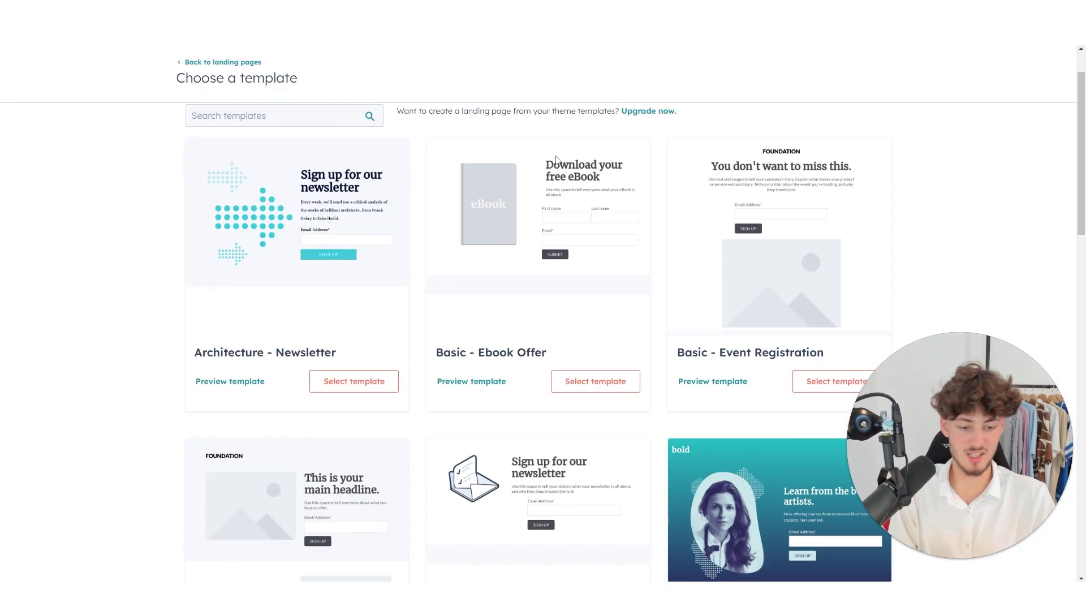
scroll(1024, 137, "up", 15)
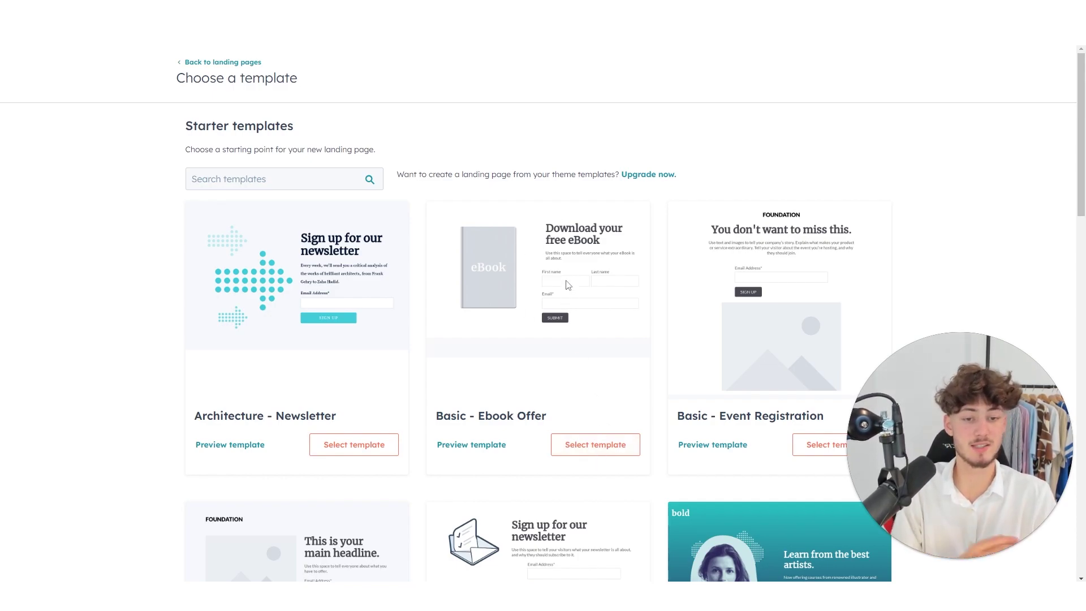
left_click(602, 450)
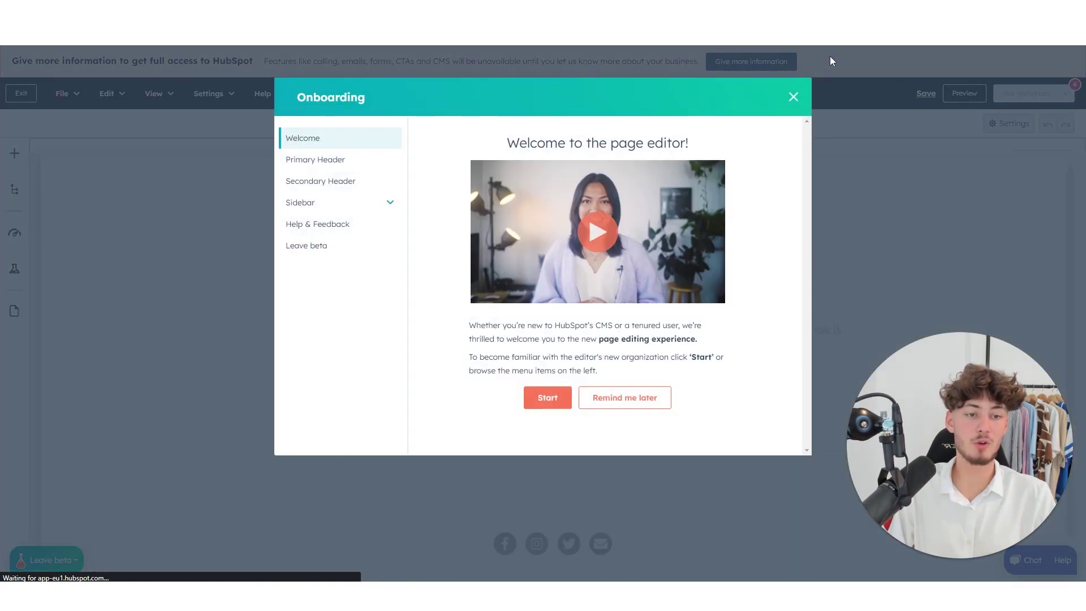
- Insert 'Keto Diet' before 'eBook' so the heading reads 'Download your free Keto Diet eBook'
left_click(793, 97)
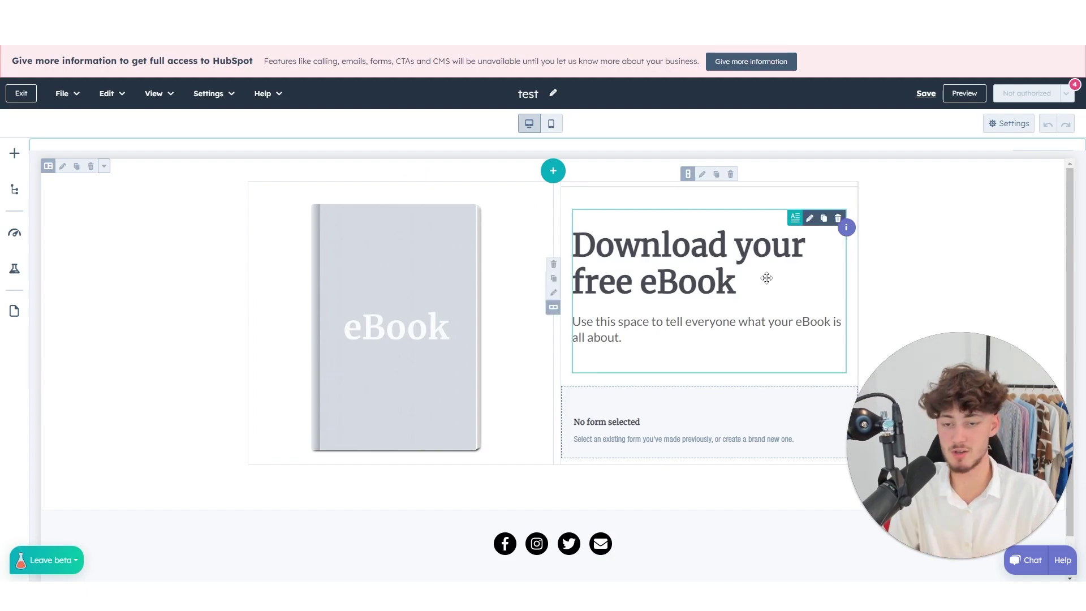
left_click(721, 264)
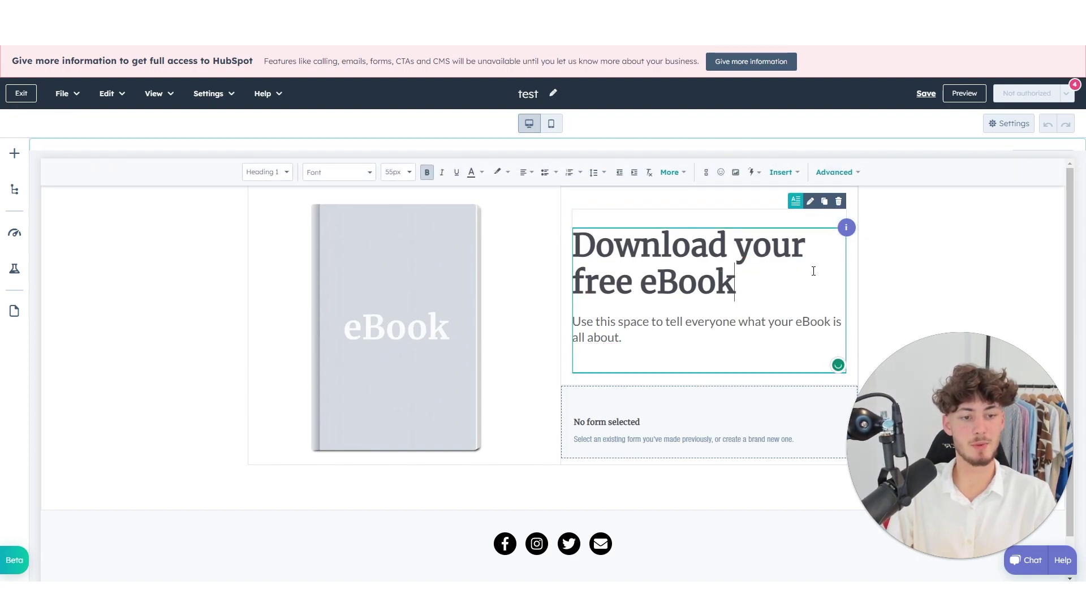
left_click_drag(774, 289, 562, 249)
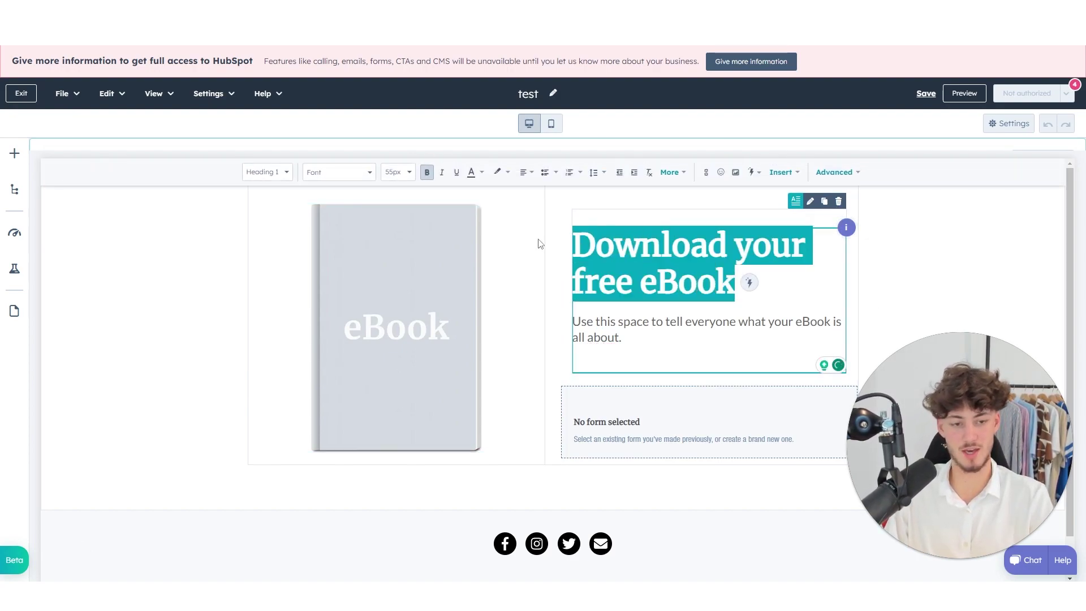
left_click(662, 259)
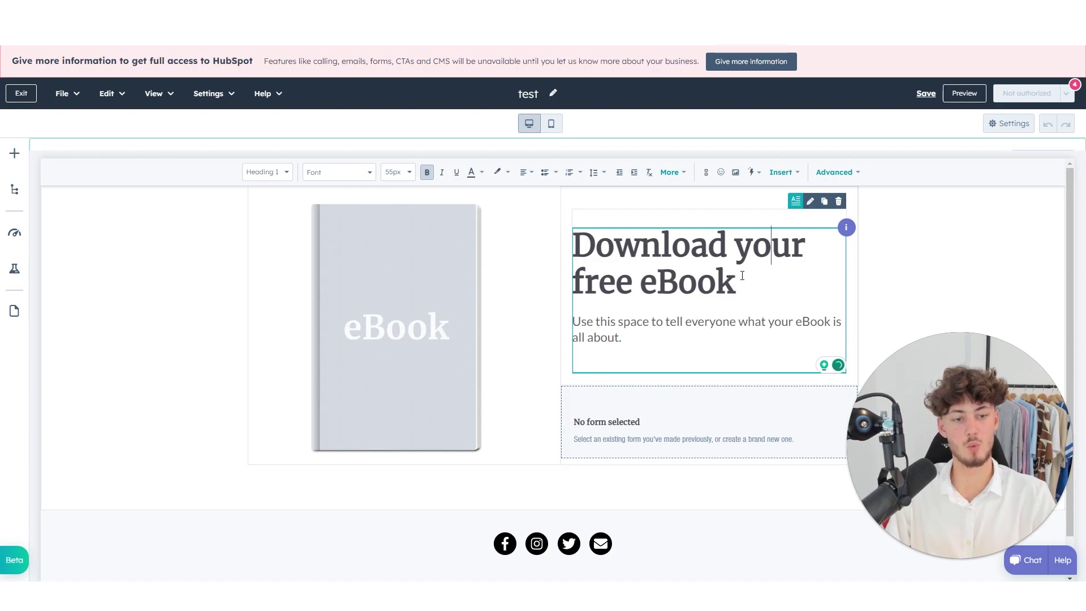
left_click_drag(742, 276, 553, 274)
left_click(757, 270)
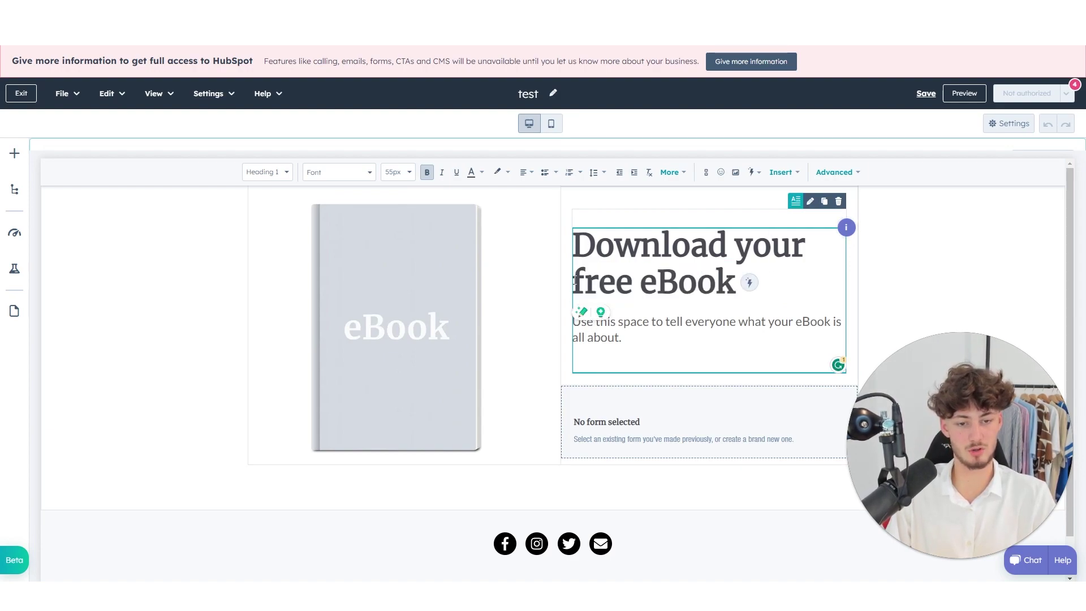
type("Keto di")
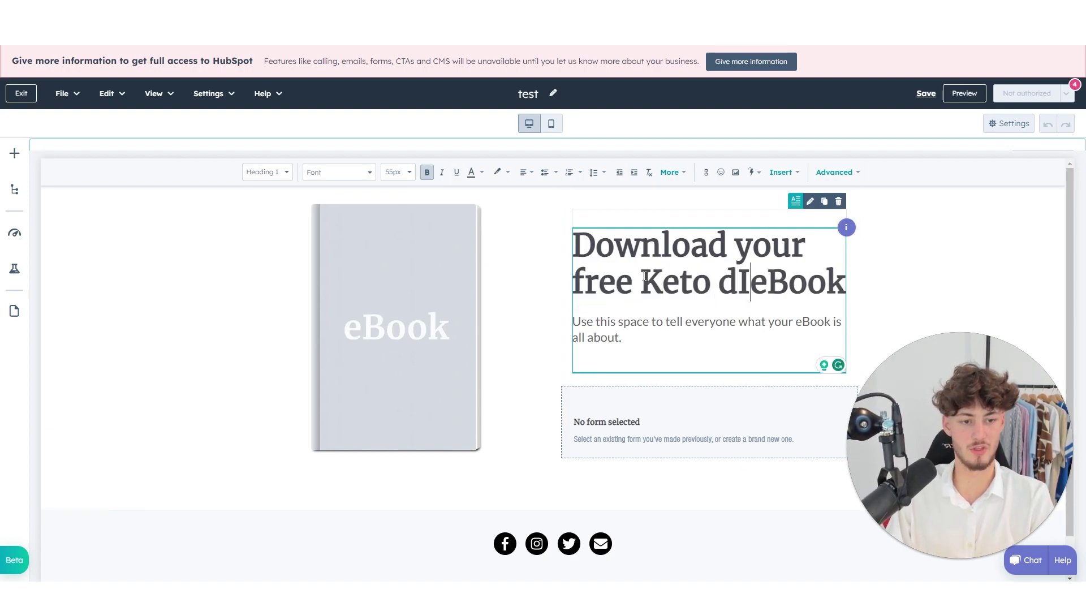
key("BackSpace")
type("iet")
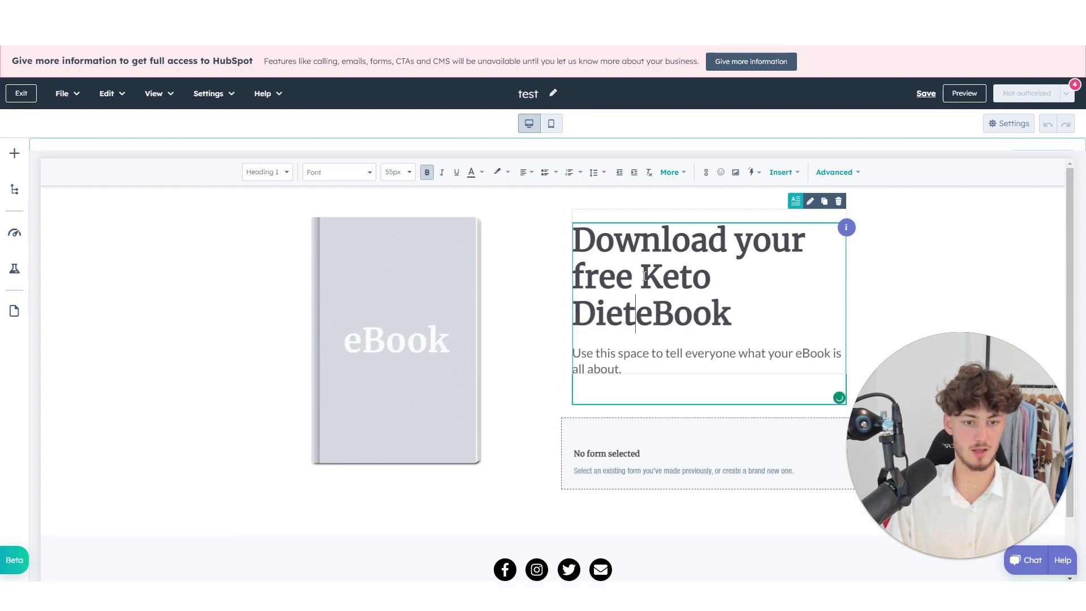
triple_click(611, 354)
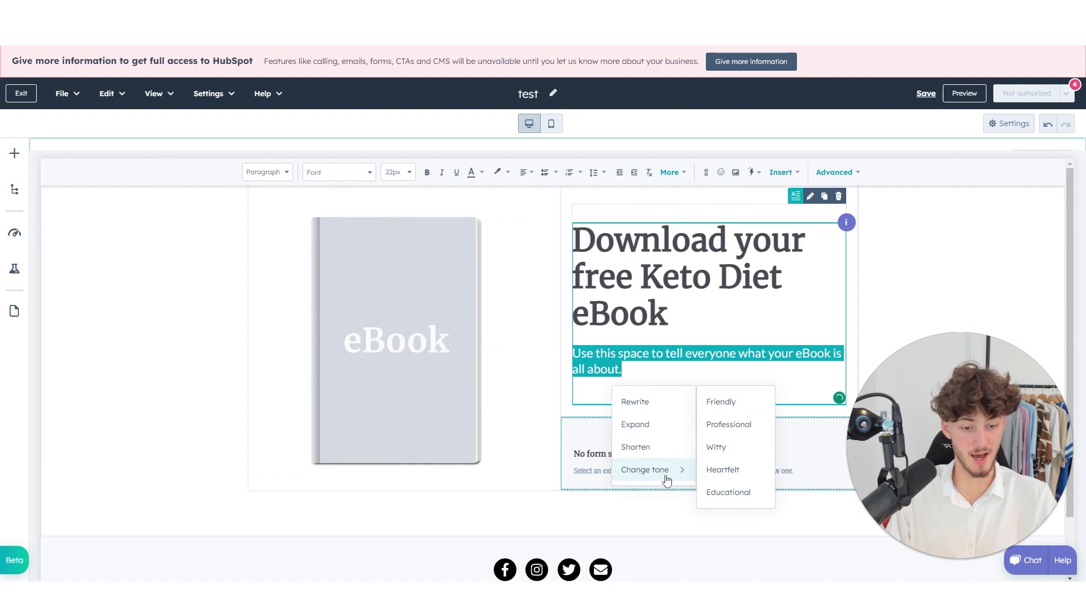
left_click(691, 381)
left_click_drag(691, 381, 575, 354)
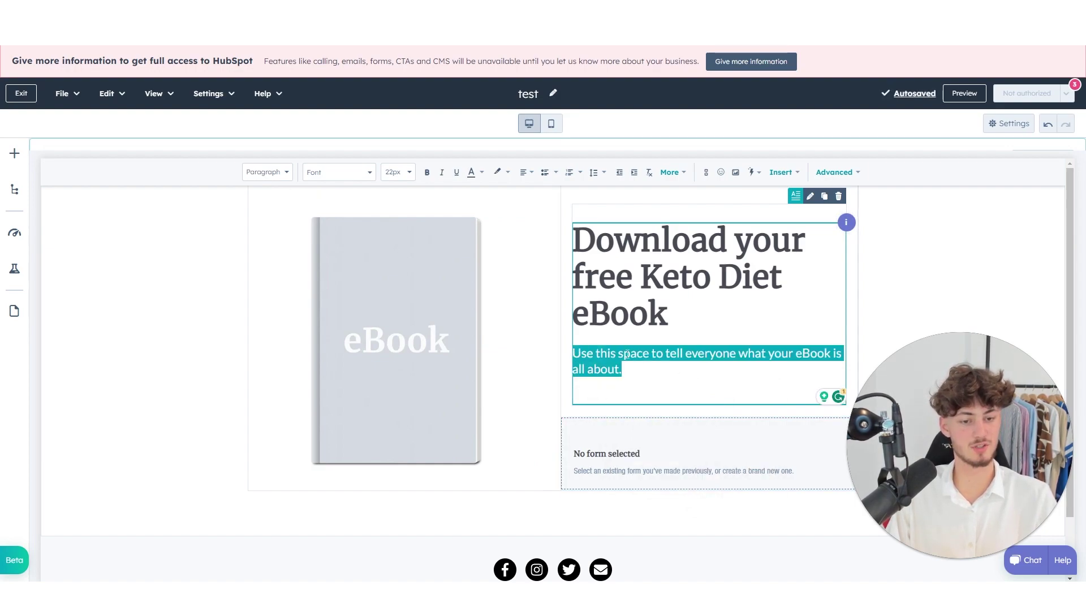
left_click(648, 377)
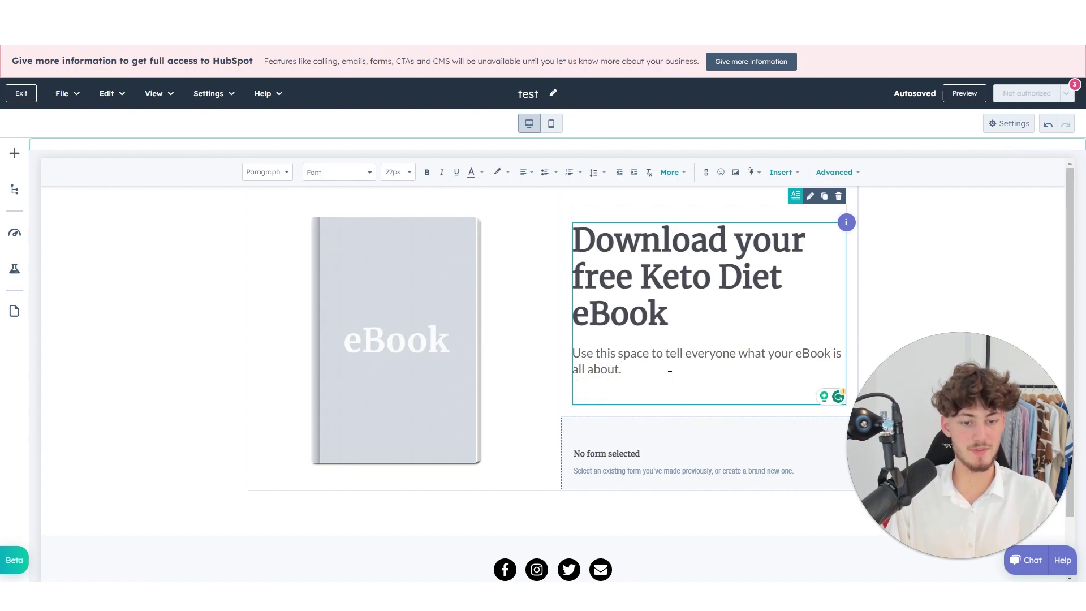
triple_click(611, 371)
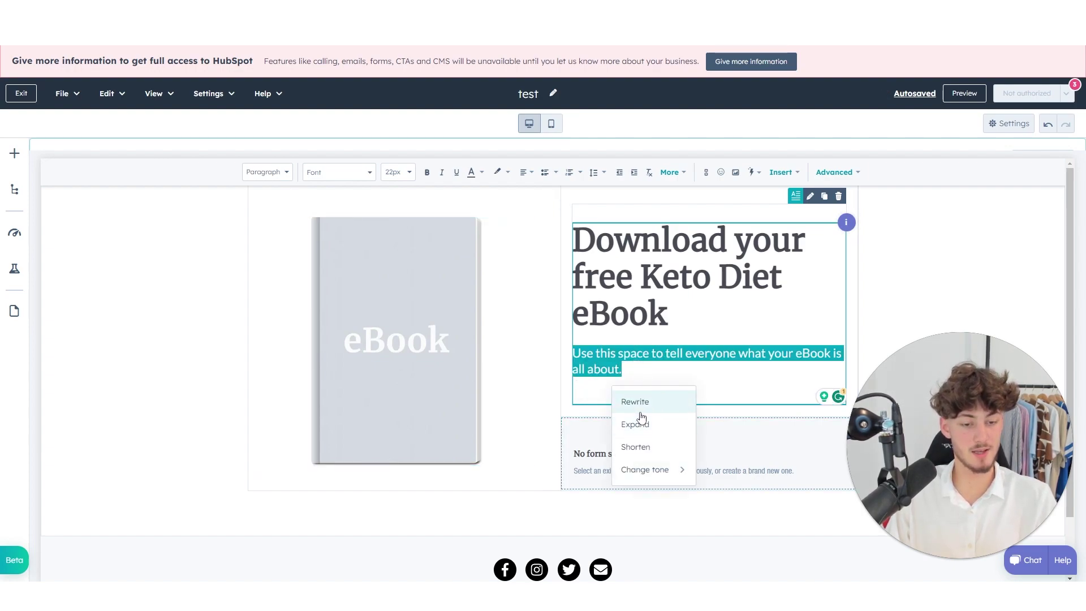
scroll(640, 396, "down", 1)
mouse_move(661, 412)
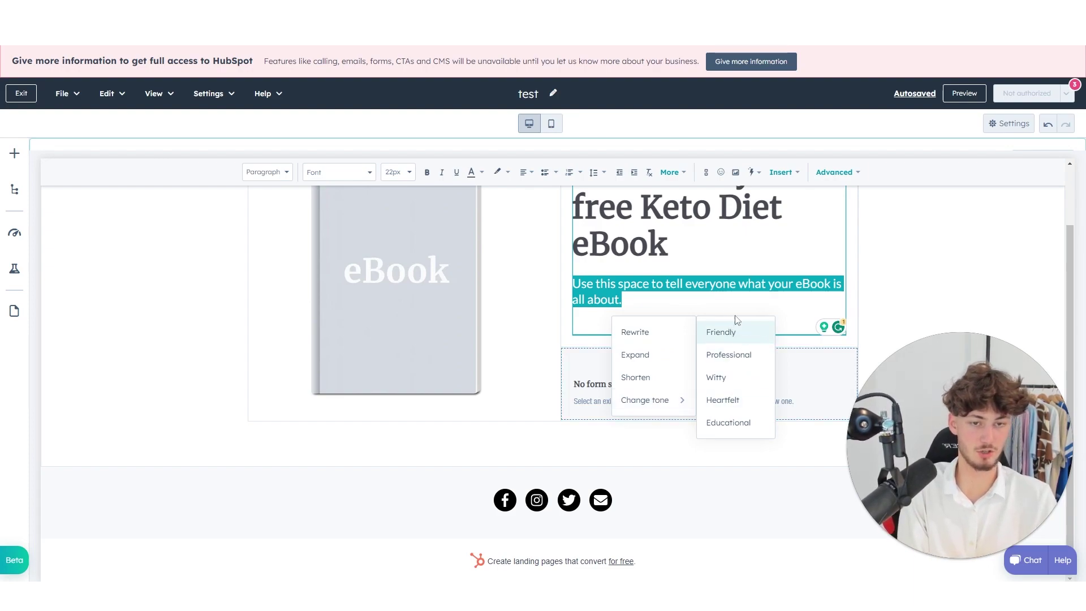
left_click(707, 292)
scroll(707, 290, "up", 1)
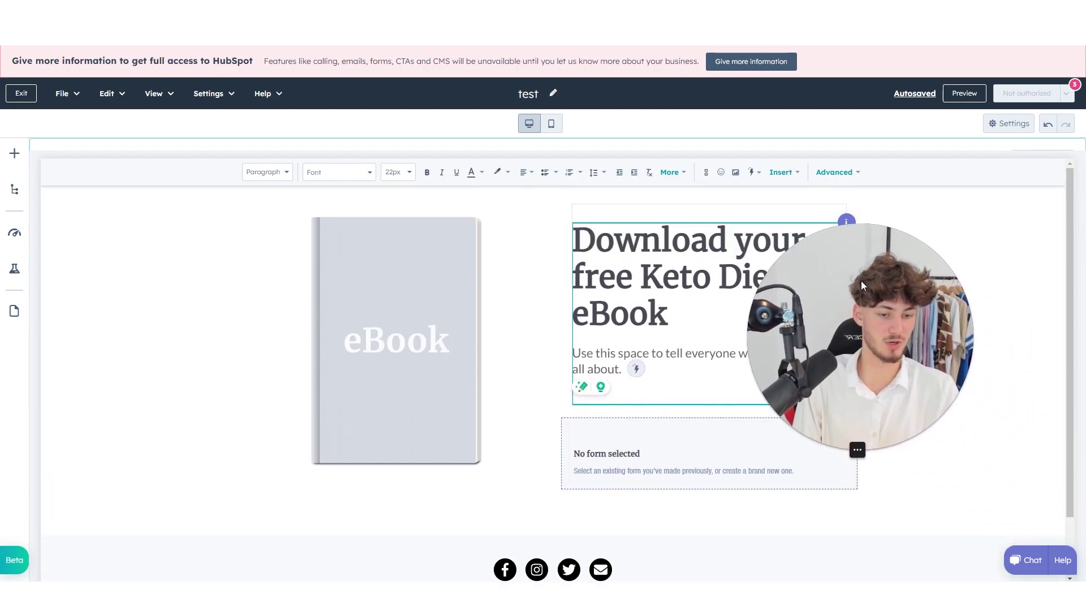
left_click(14, 189)
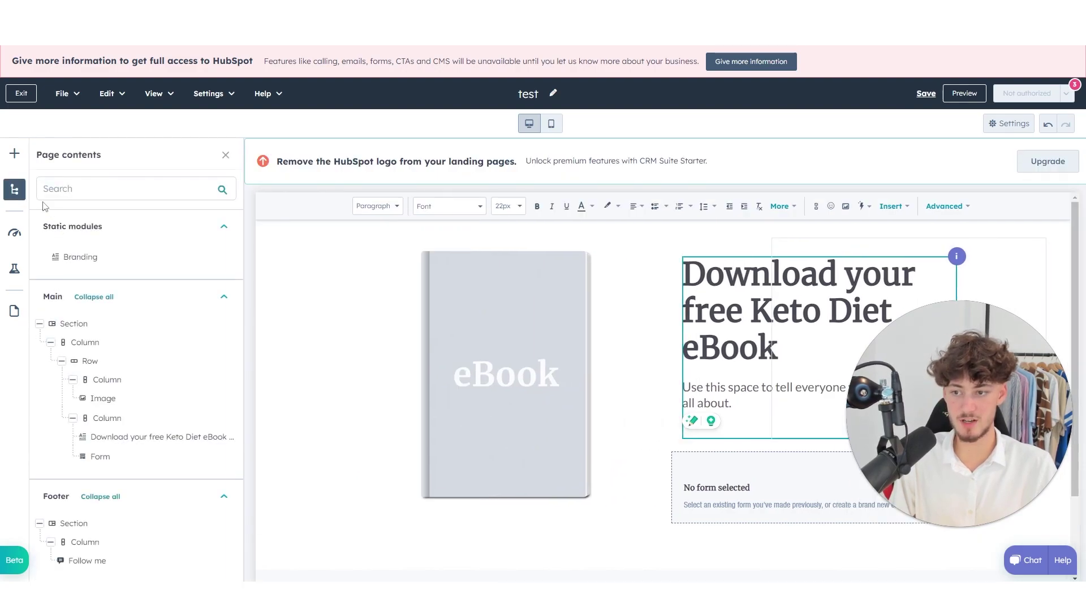
left_click(14, 233)
scroll(130, 316, "down", 10)
scroll(130, 316, "up", 10)
left_click(14, 269)
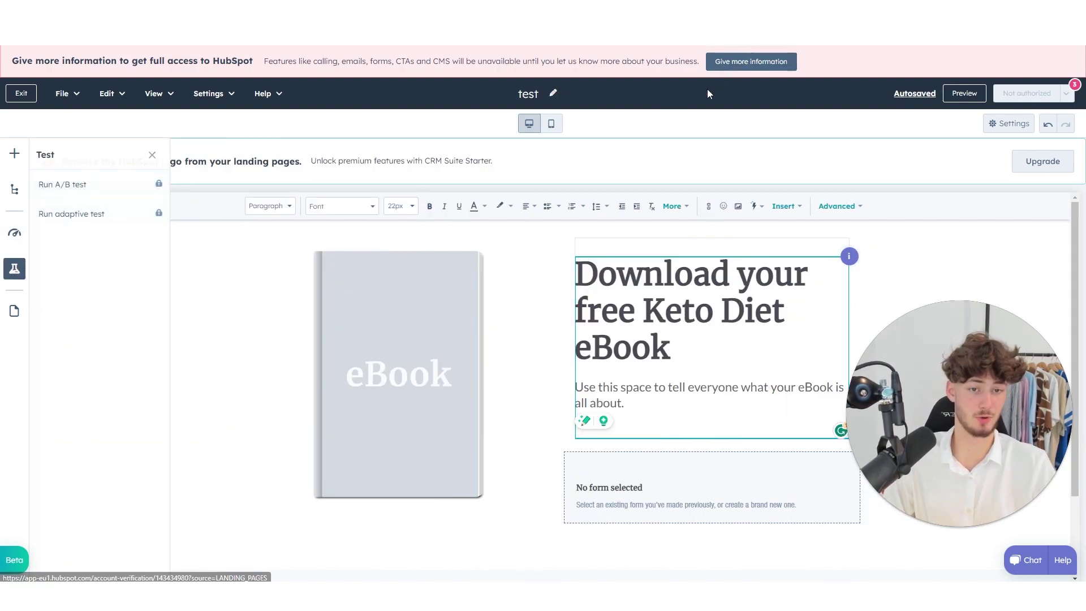
left_click(152, 155)
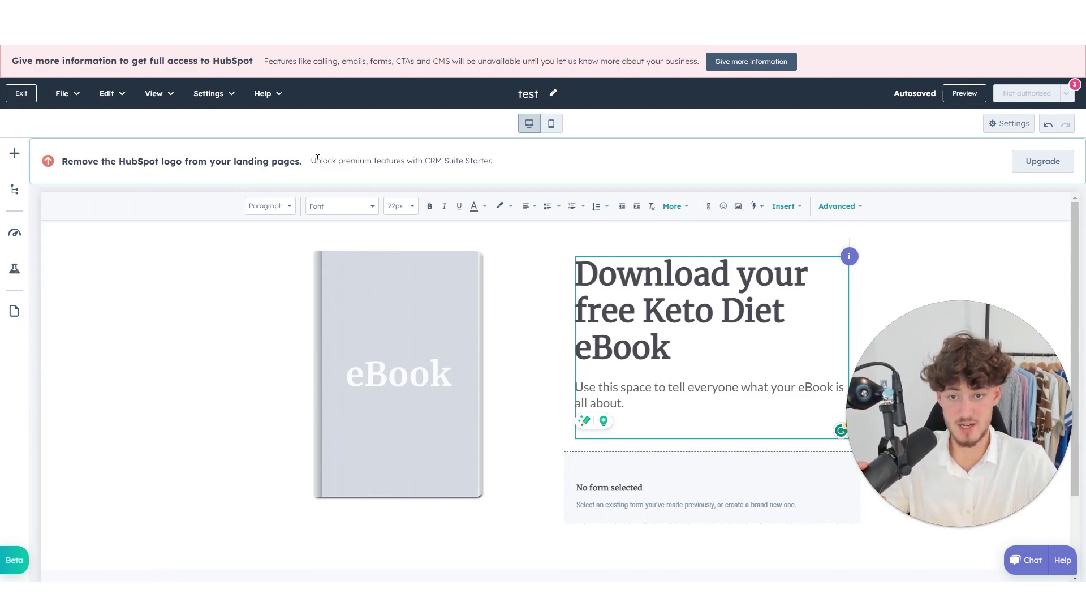
left_click_drag(313, 156, 463, 160)
- Review the CRM Suite Starter offer: €20/mo billed €236 yearly versus the €0 Free plan
left_click(471, 158)
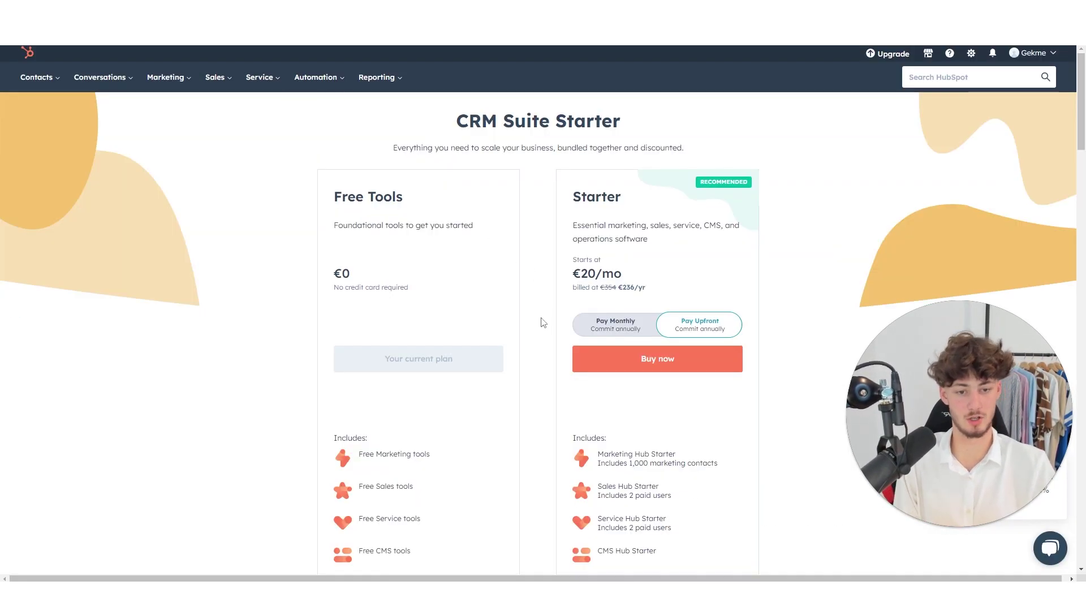
left_click_drag(574, 195, 644, 226)
left_click(671, 273)
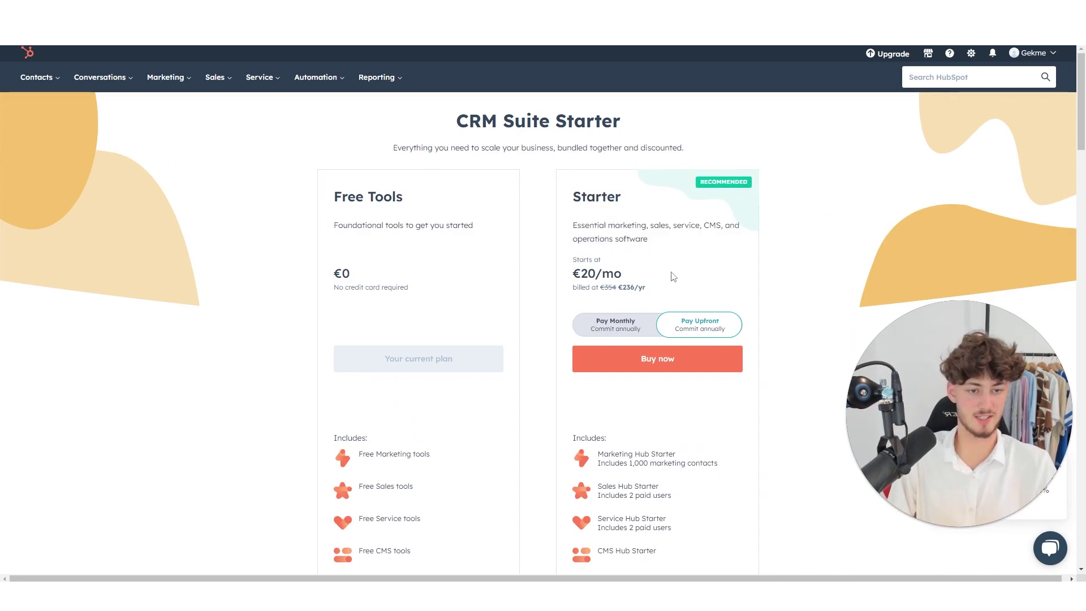
scroll(647, 233, "down", 2)
scroll(678, 179, "down", 15)
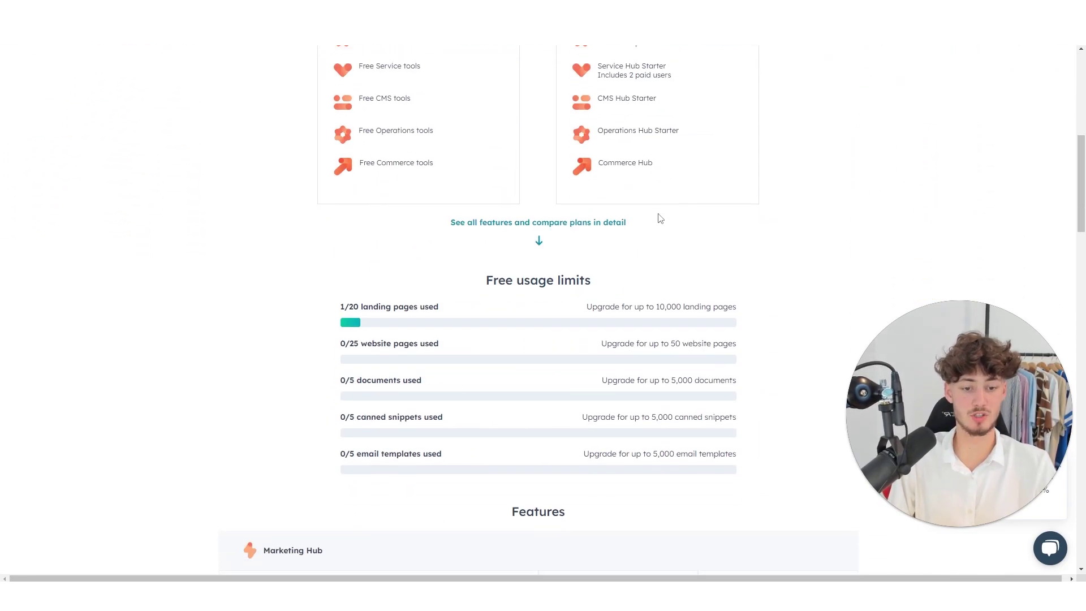
scroll(744, 245, "up", 7)
scroll(745, 246, "up", 10)
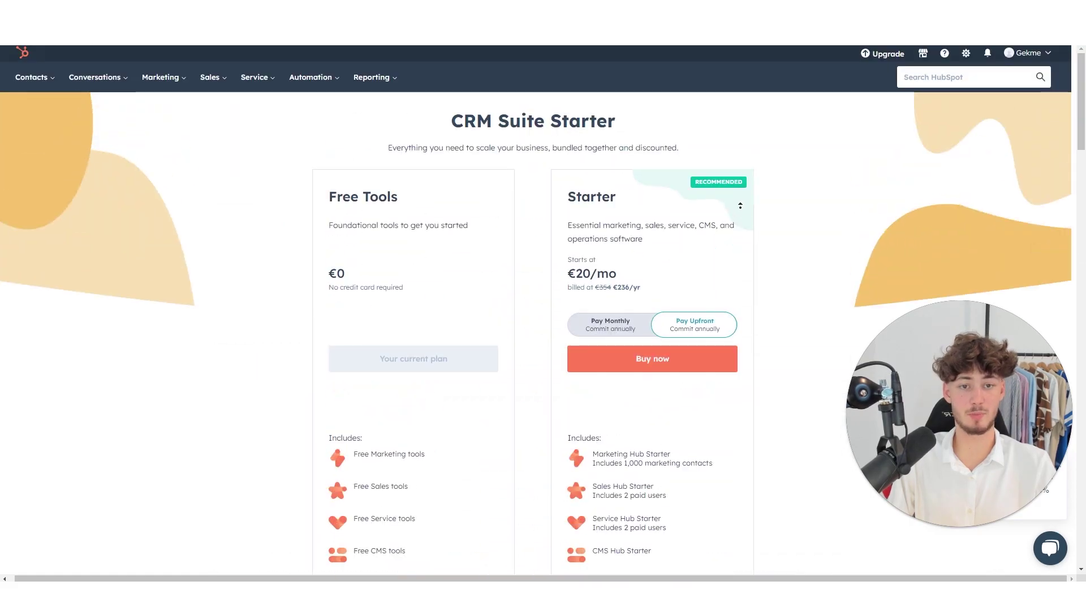
- Go to Service > Feedback Surveys from the top navigation
left_click(229, 85)
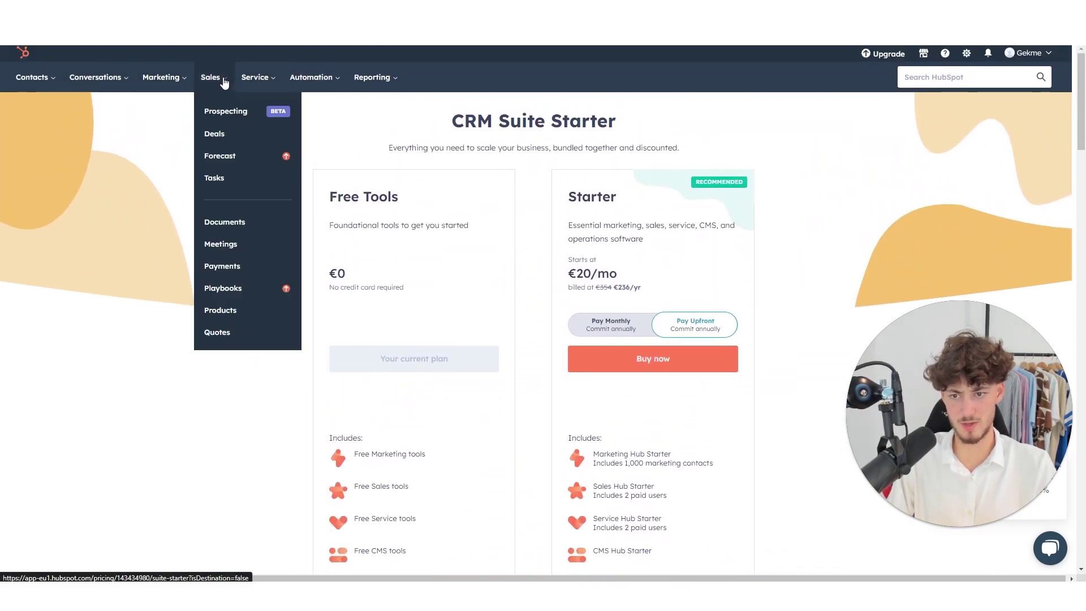
left_click(35, 82)
mouse_move(257, 79)
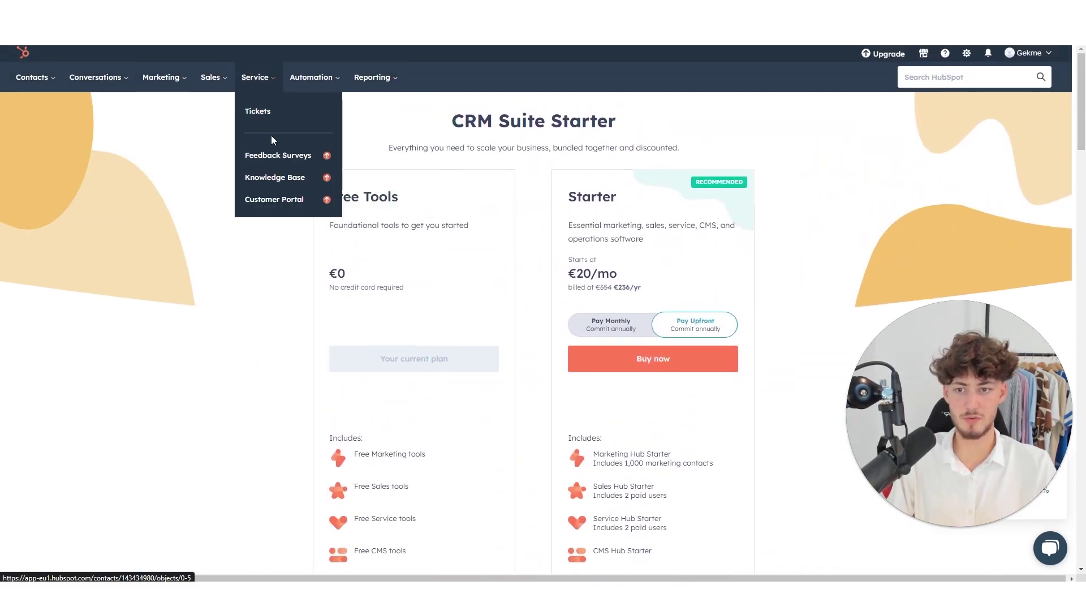
left_click(266, 156)
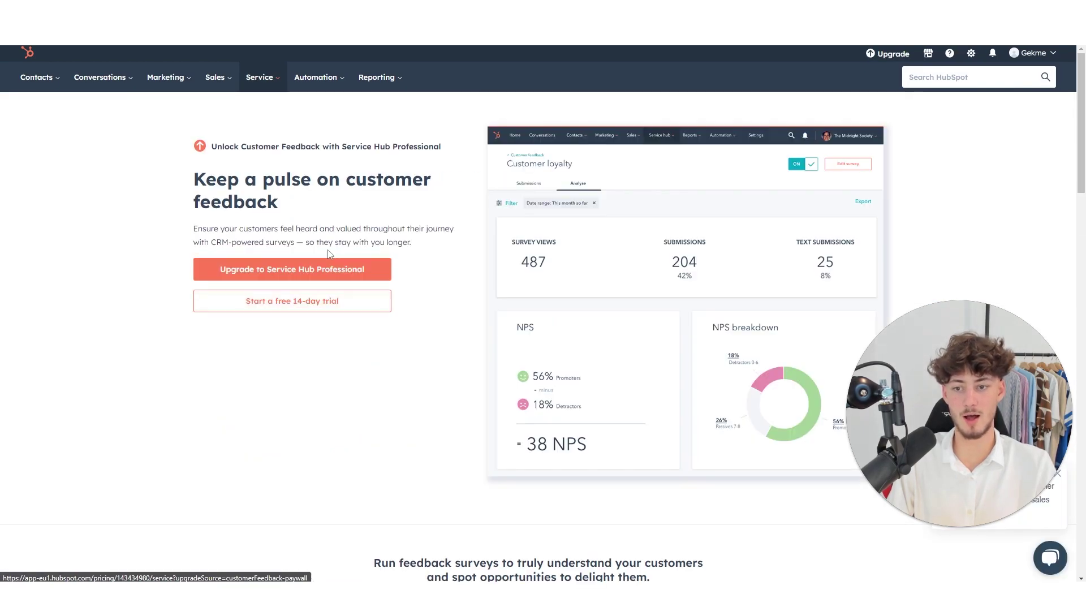
- Compare Service Hub plans: Starter €18/mo, Professional €441/mo, Enterprise €1,180/mo
left_click(331, 276)
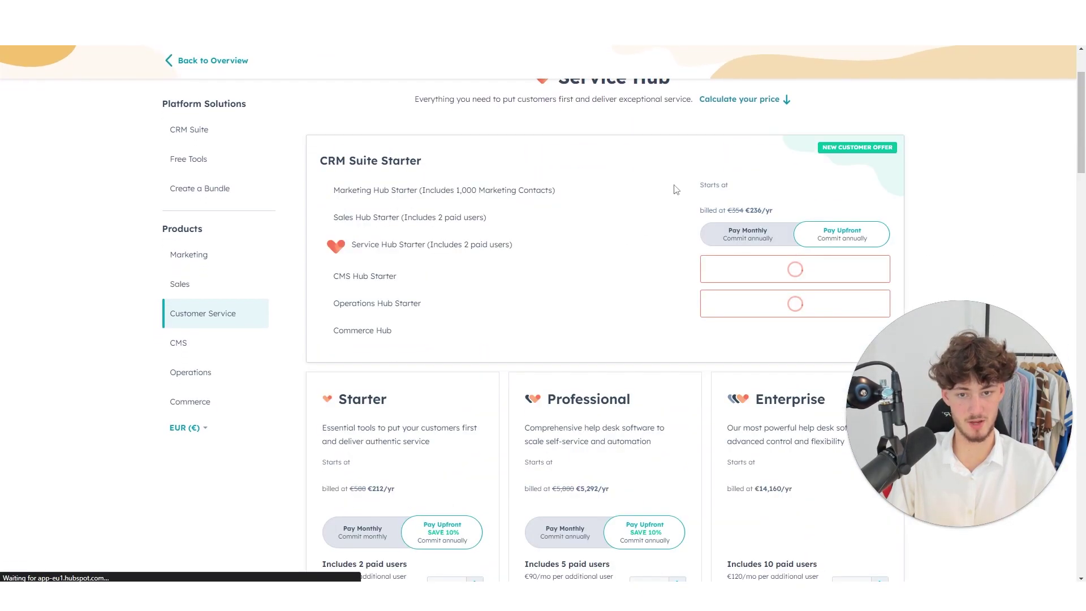
scroll(583, 193, "down", 5)
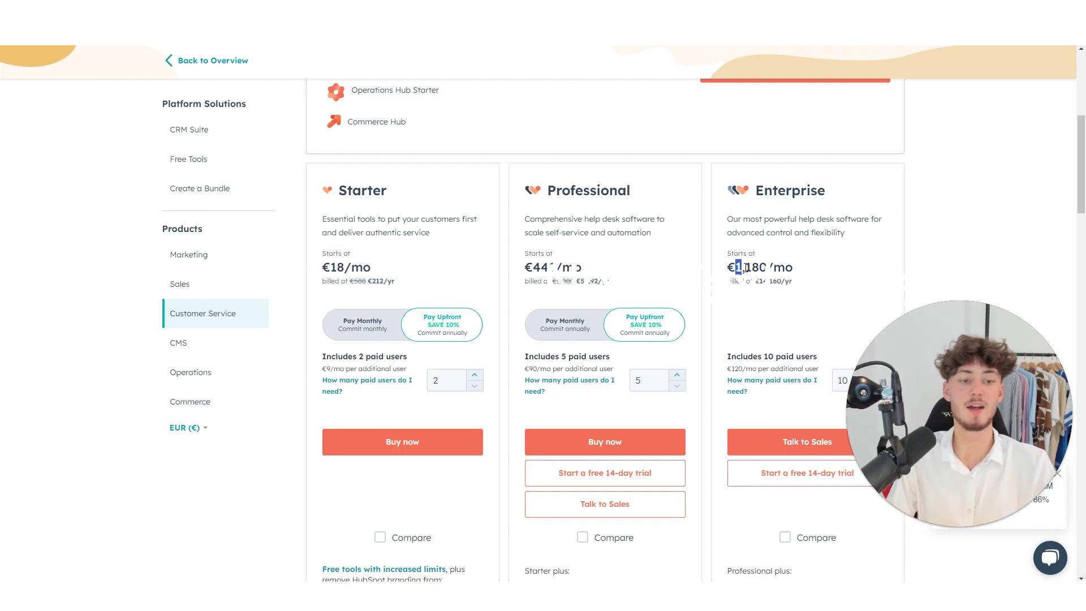
left_click(762, 281)
scroll(763, 285, "down", 3)
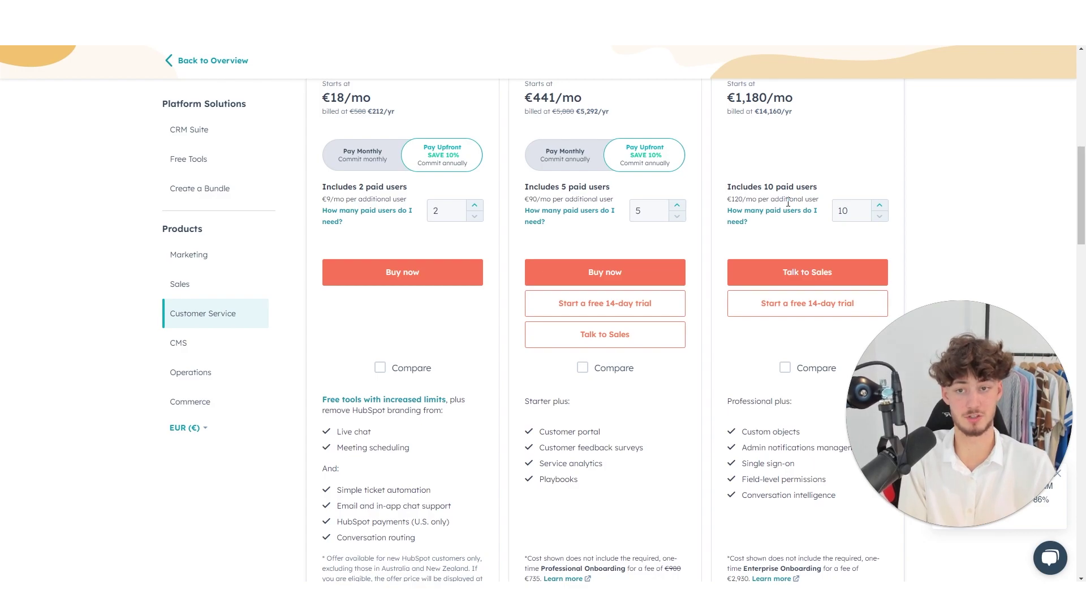
scroll(772, 226, "up", 2)
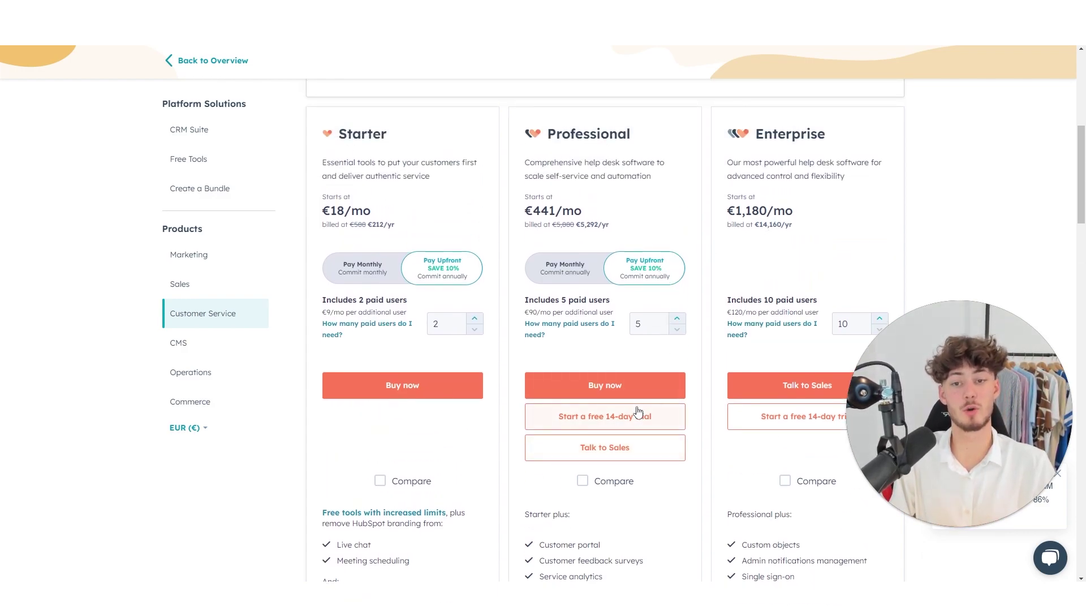
left_click(427, 186)
scroll(422, 209, "up", 5)
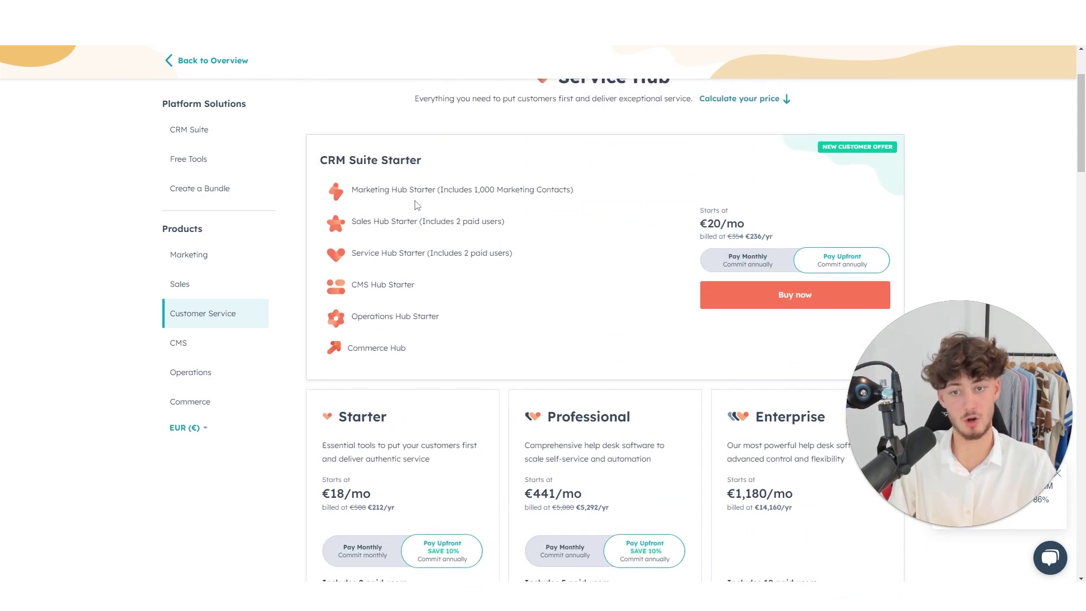
scroll(717, 224, "up", 2)
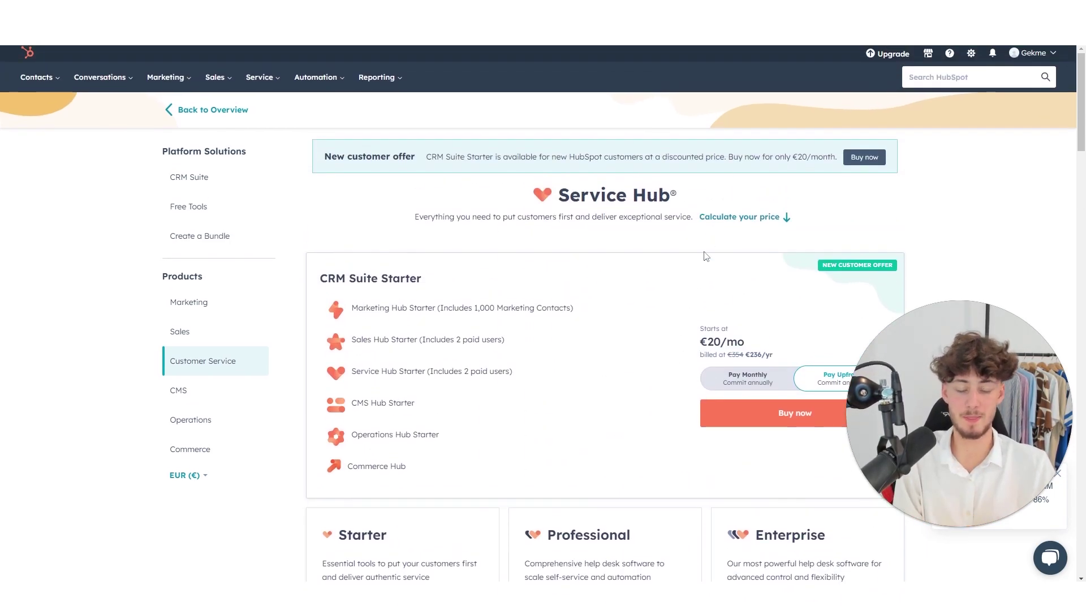
scroll(705, 255, "down", 7)
scroll(673, 326, "down", 2)
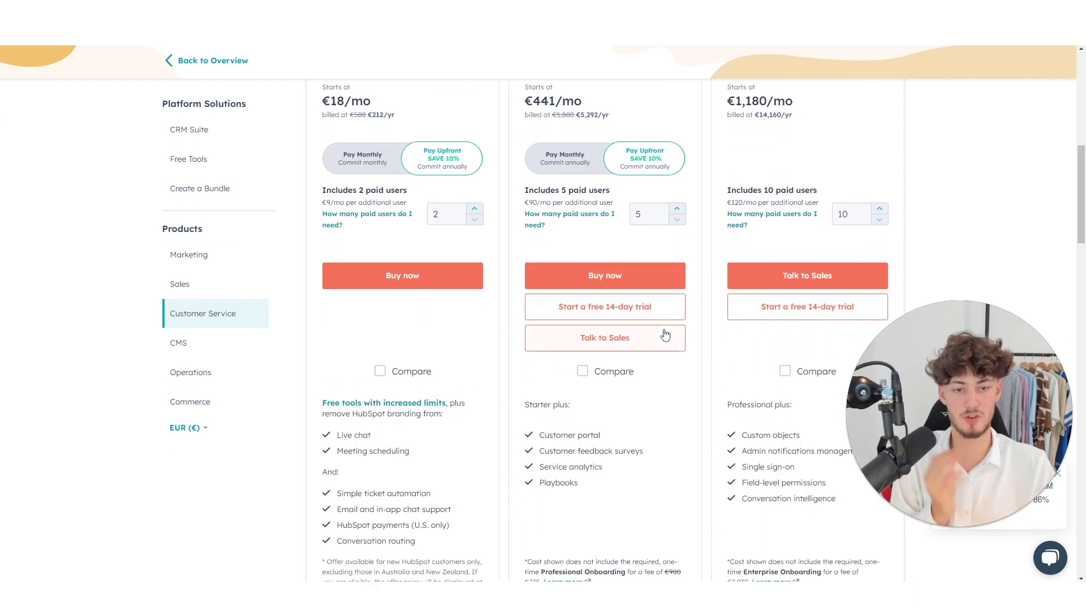
scroll(667, 342, "up", 2)
left_click_drag(547, 138, 618, 137)
left_click(634, 164)
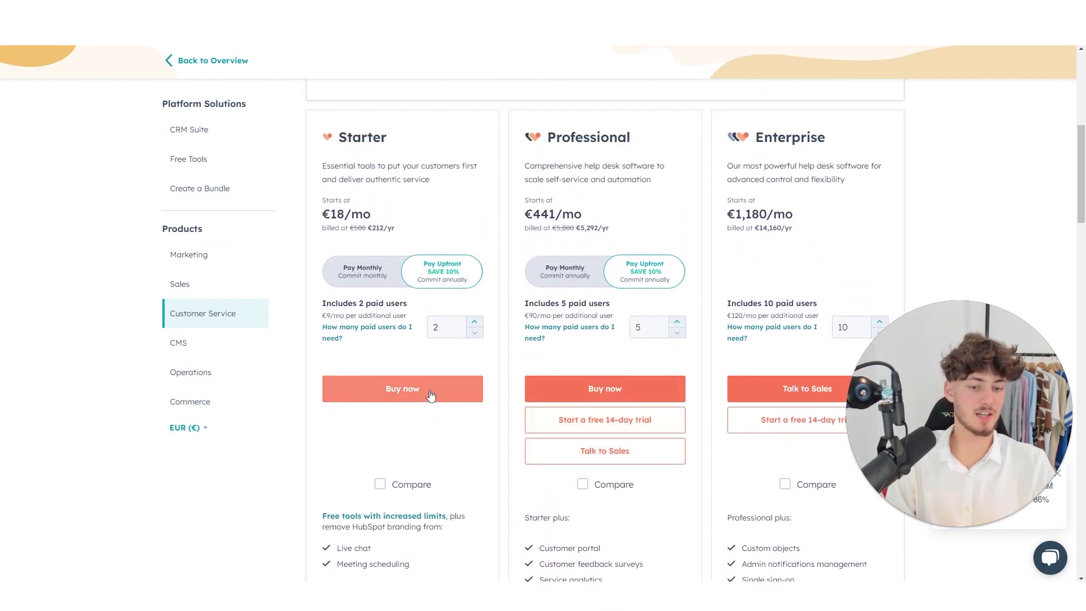
scroll(481, 270, "down", 2)
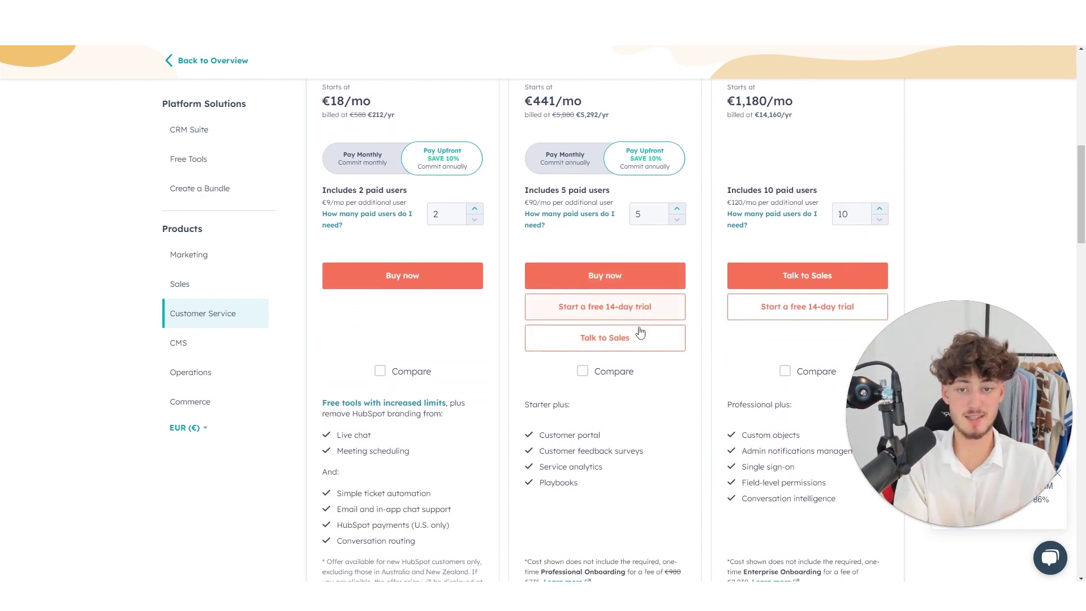
scroll(650, 350, "up", 8)
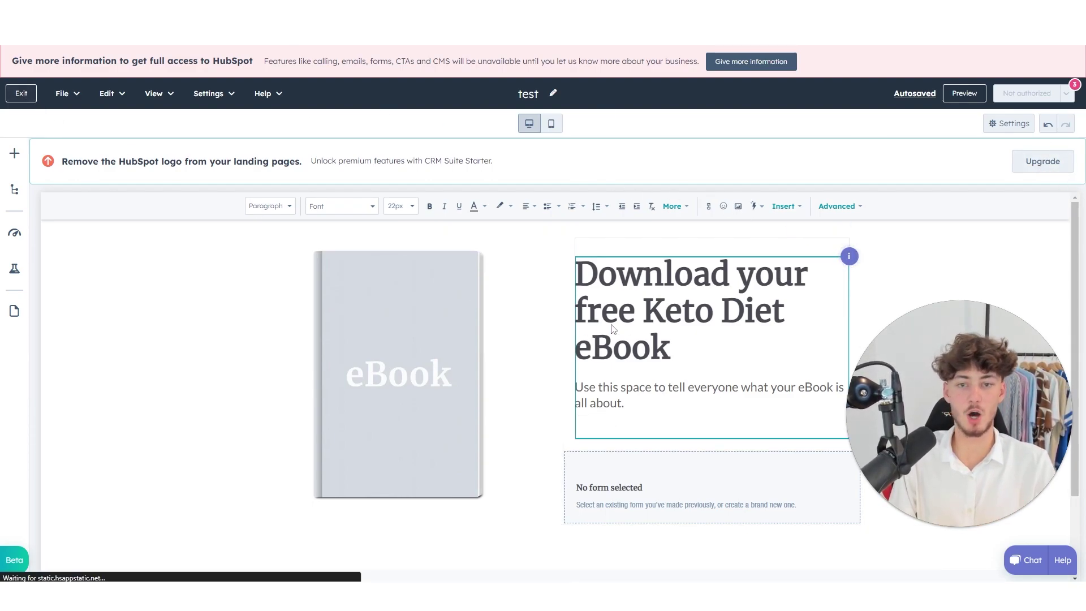
- Exit the landing page editor, view the Sales Prospecting activity feed, then go to the Deals page
left_click(22, 94)
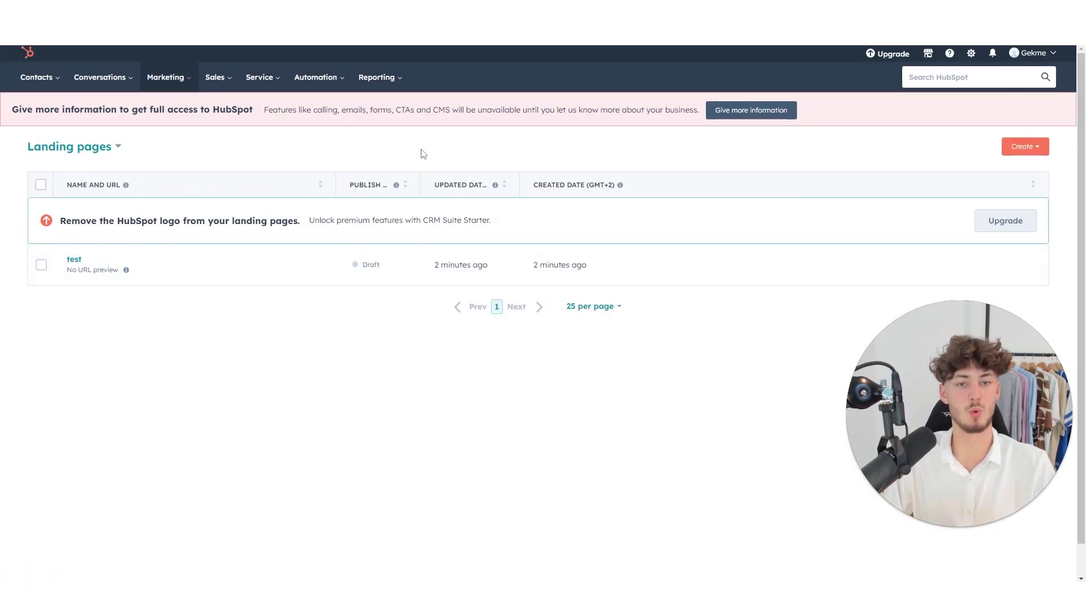
mouse_move(226, 82)
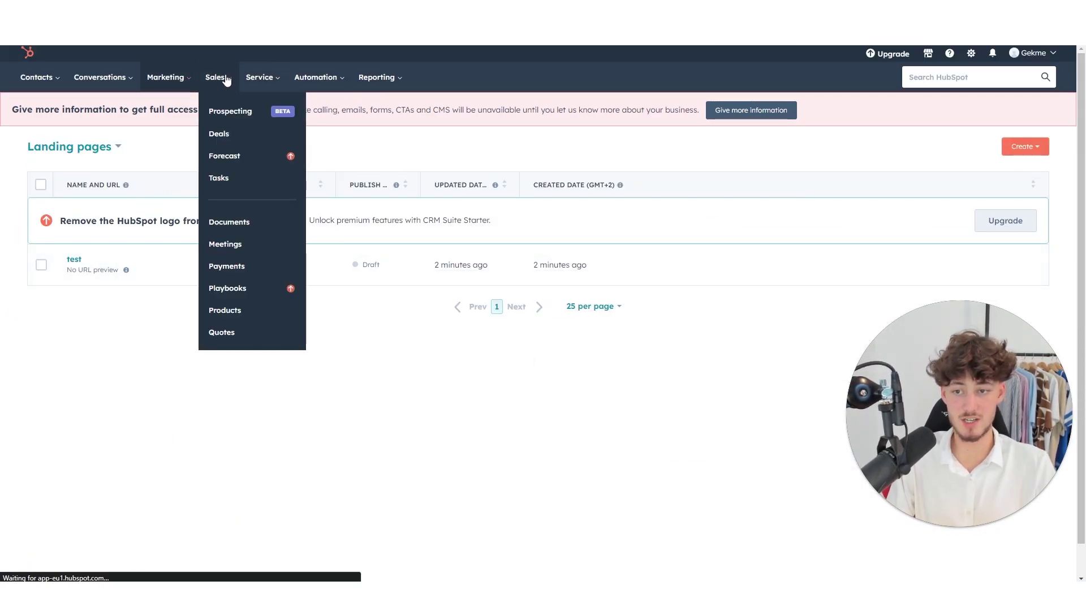
left_click(237, 115)
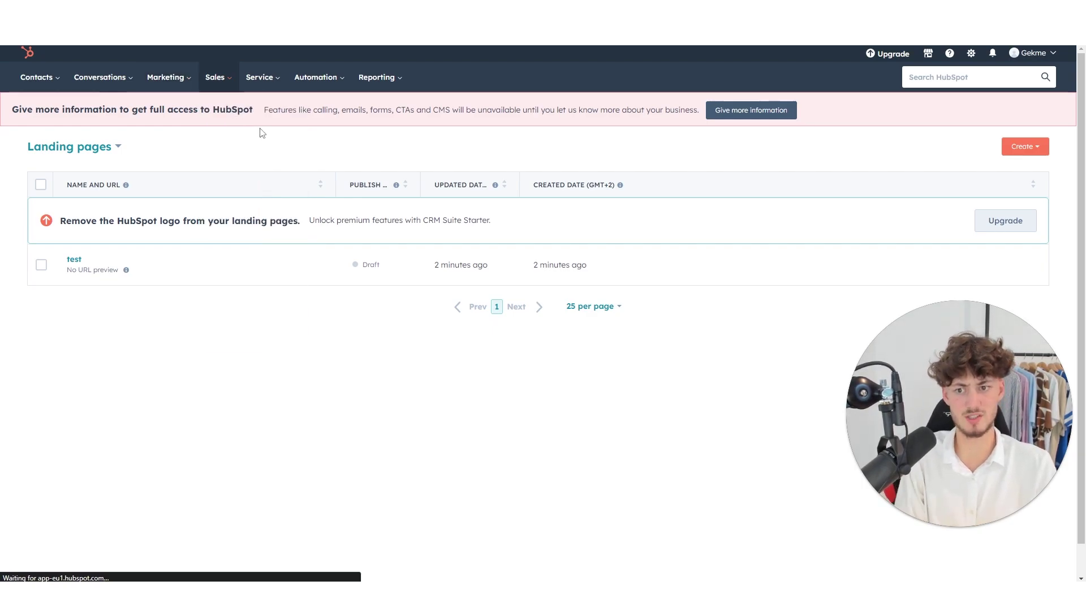
scroll(415, 259, "down", 1)
left_click_drag(295, 192, 581, 202)
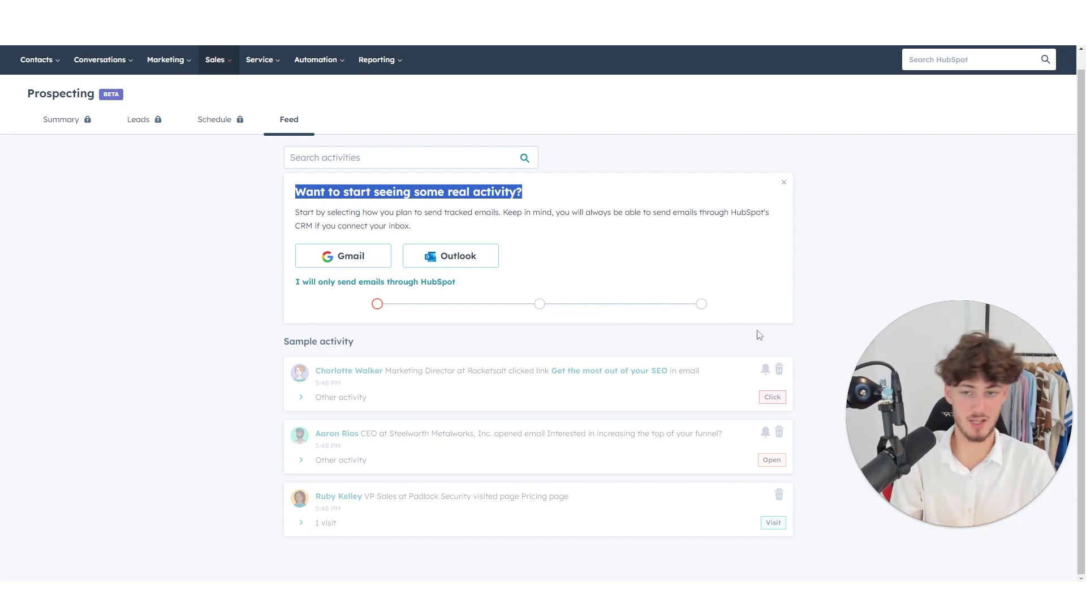
mouse_move(212, 52)
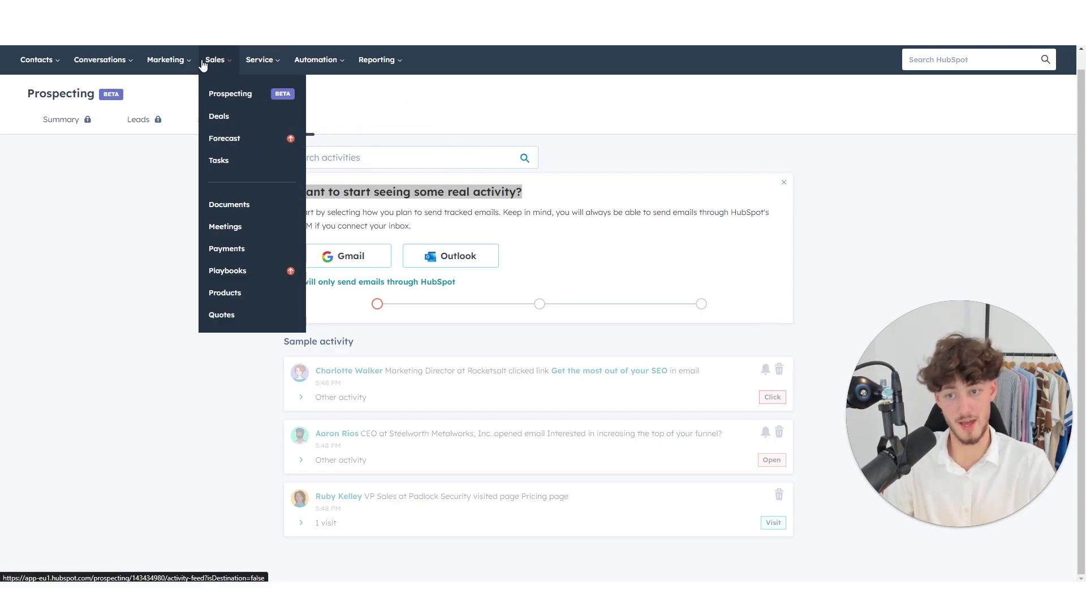
left_click(218, 113)
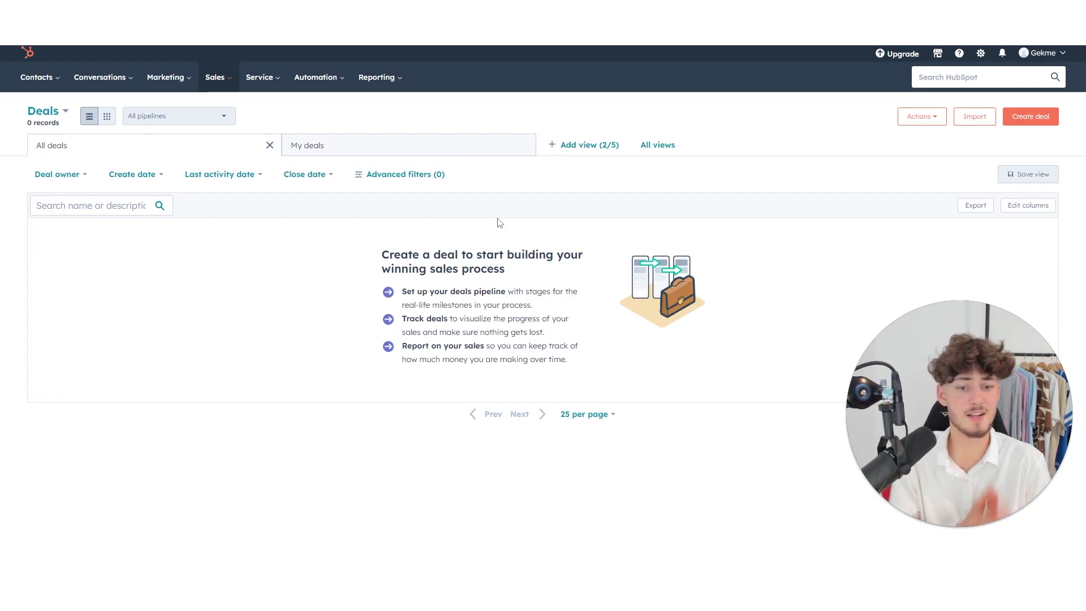
- Start a new deal and choose "I'll set it up myself" instead of the guided pipeline setup
left_click_drag(991, 393, 922, 280)
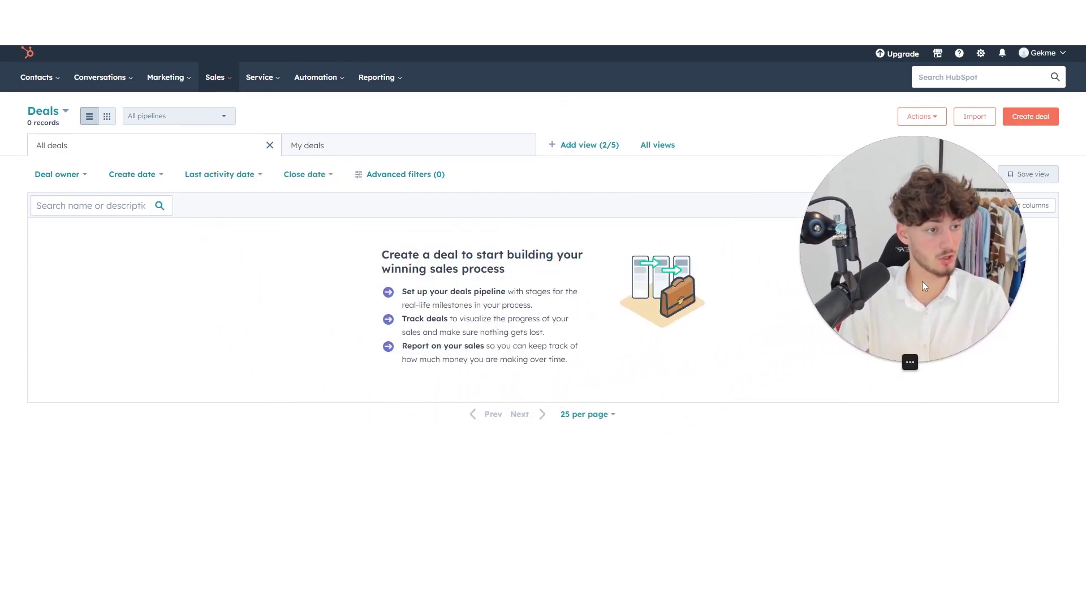
left_click(1046, 113)
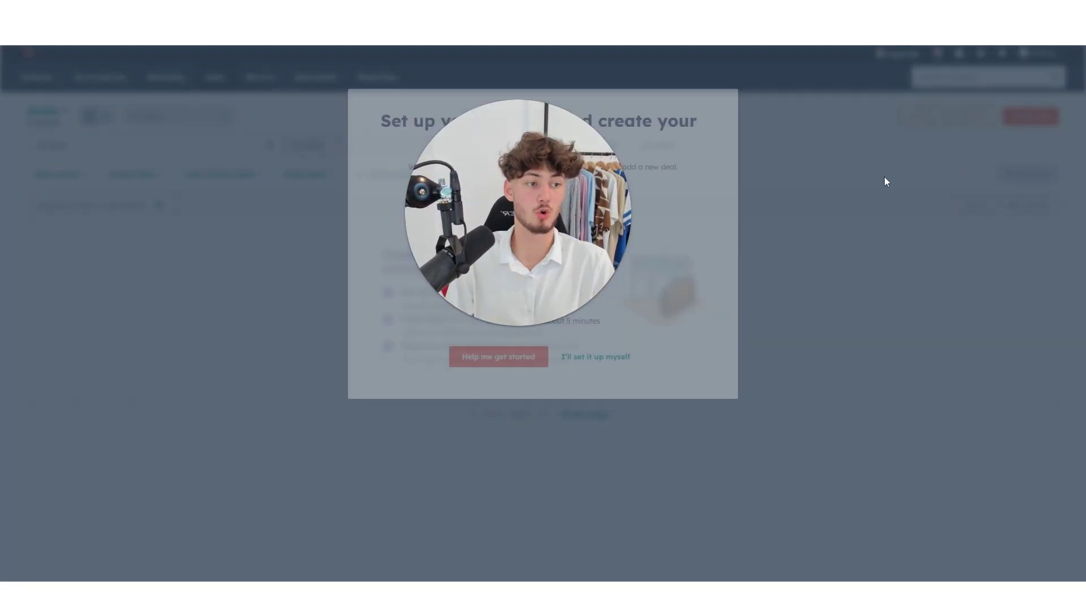
left_click_drag(440, 206, 1017, 319)
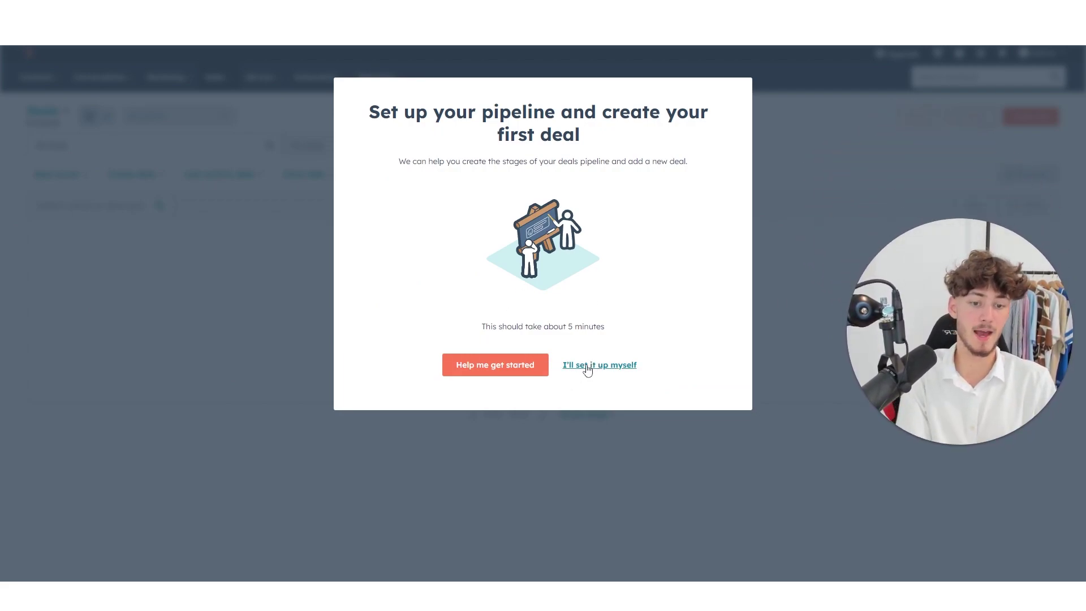
triple_click(637, 334)
left_click(631, 338)
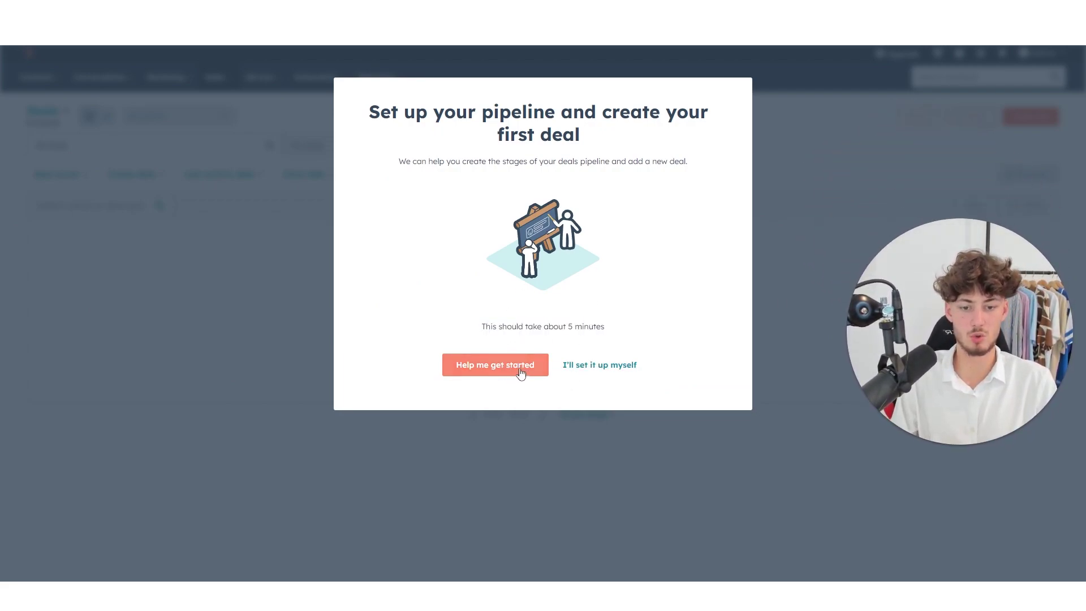
left_click(614, 368)
left_click_drag(880, 239, 579, 344)
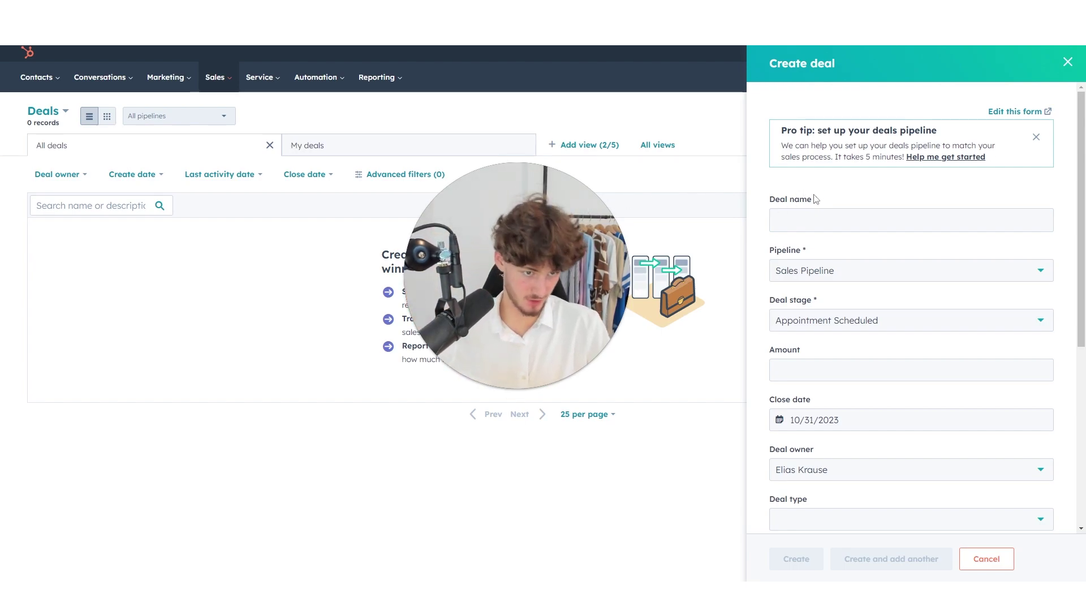
- Name the deal 'John' and set its pipeline to Sales Pipeline
left_click(952, 216)
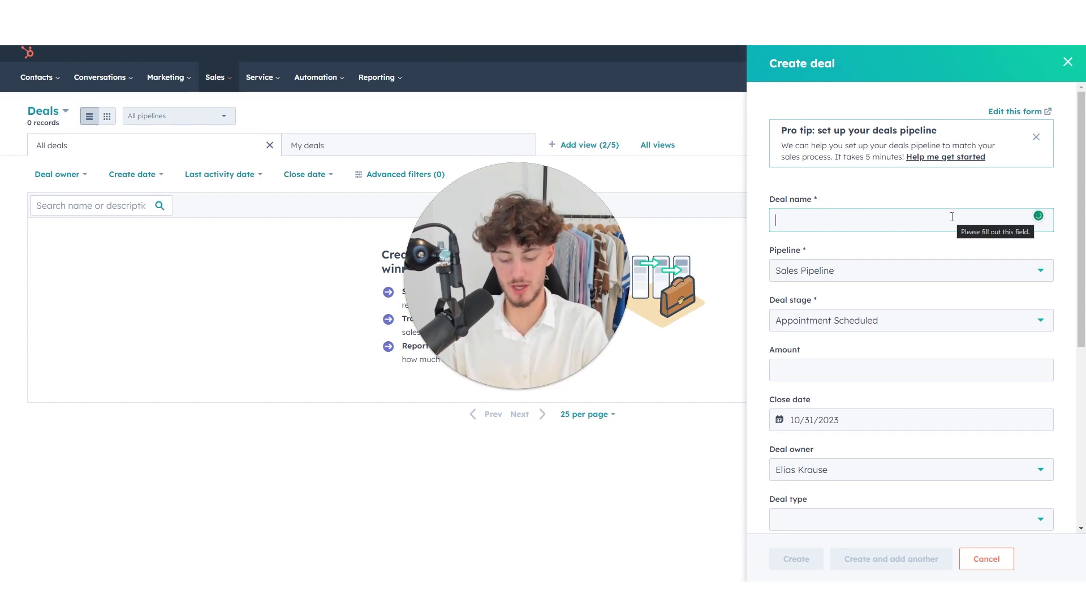
type("John")
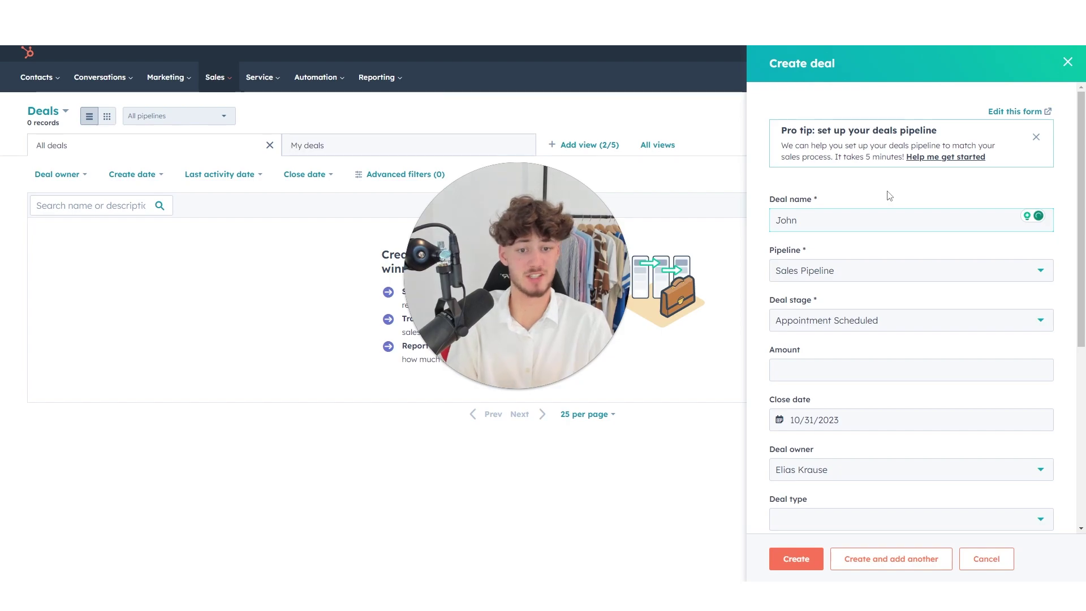
left_click(788, 255)
left_click(818, 271)
left_click(814, 270)
left_click(812, 271)
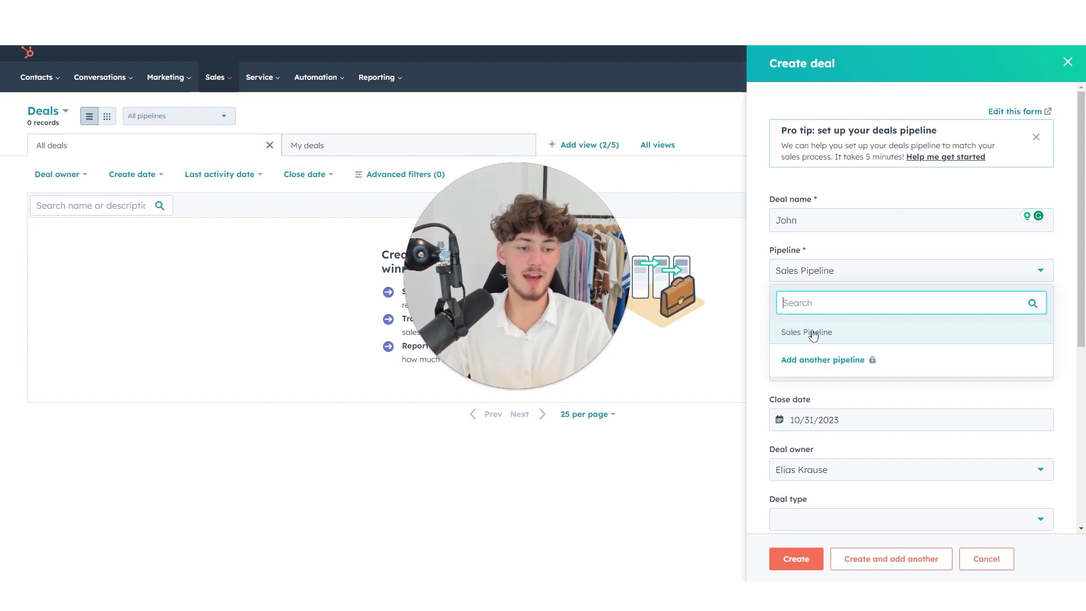
left_click(822, 365)
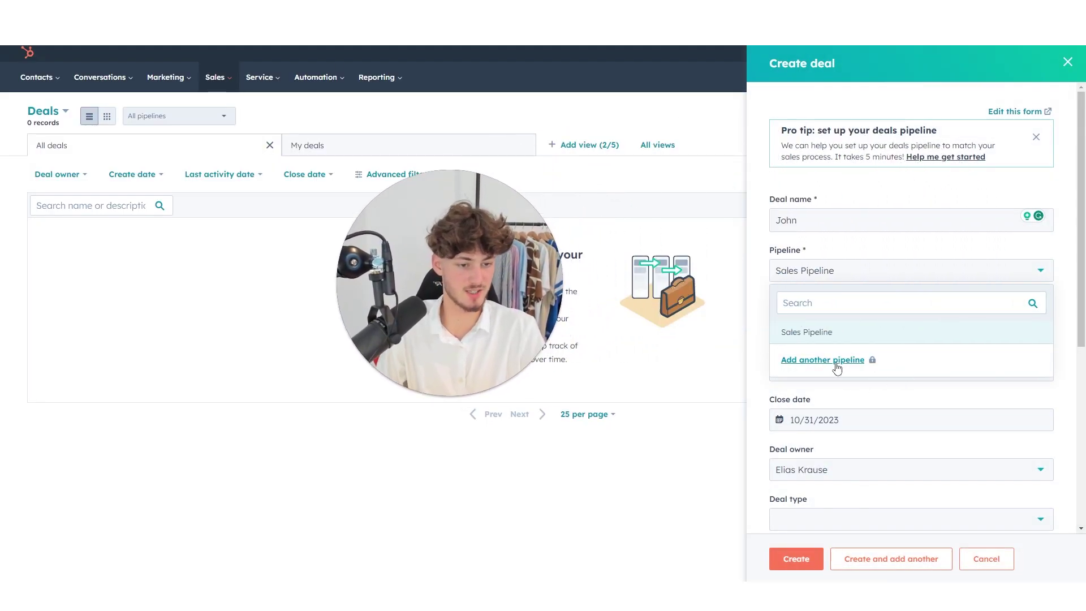
left_click(839, 279)
left_click(841, 281)
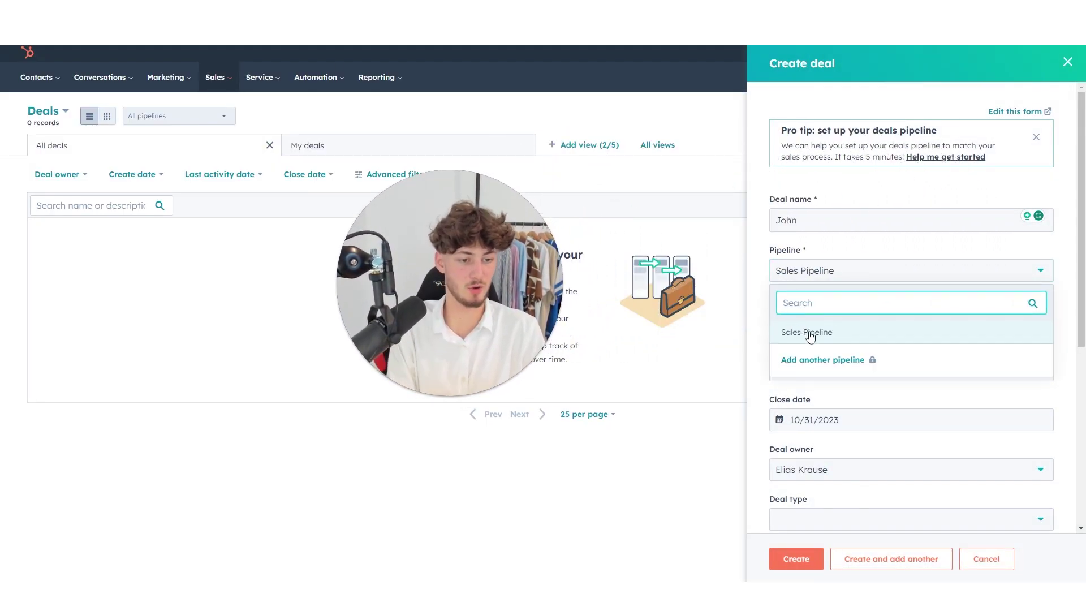
left_click(811, 335)
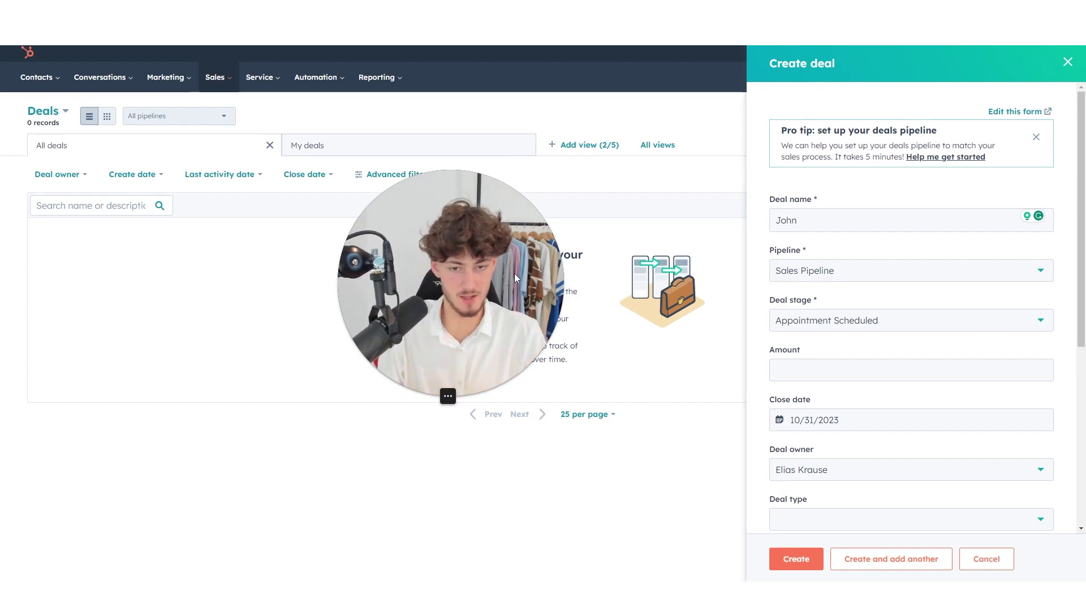
- Look through the deal stage list and keep Appointment Scheduled as the stage
left_click_drag(514, 273, 618, 282)
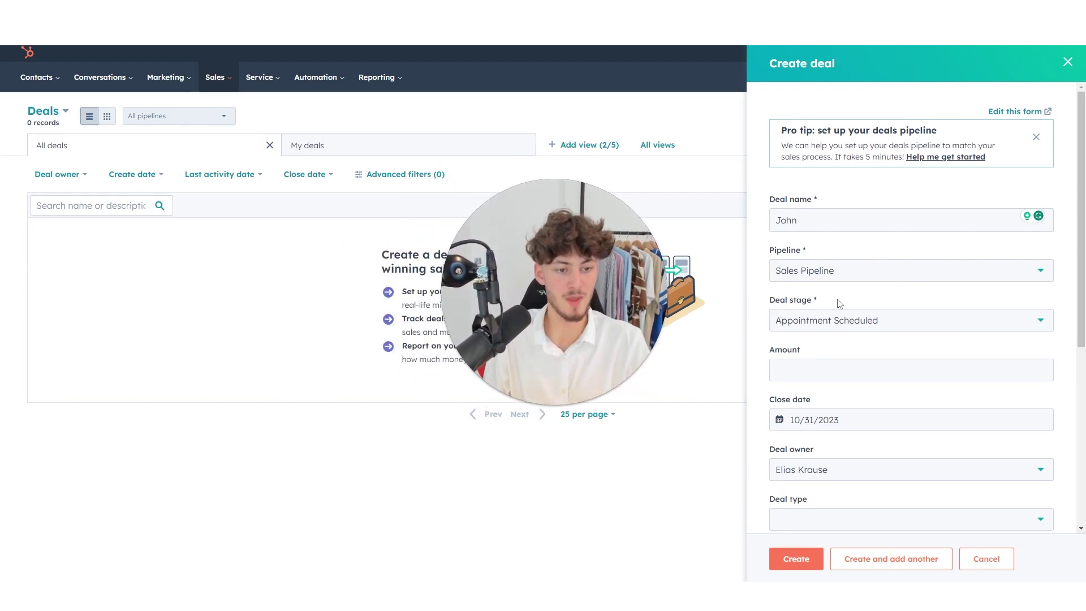
left_click(839, 320)
scroll(873, 434, "down", 1)
scroll(836, 430, "up", 1)
scroll(811, 401, "down", 2)
scroll(824, 387, "up", 3)
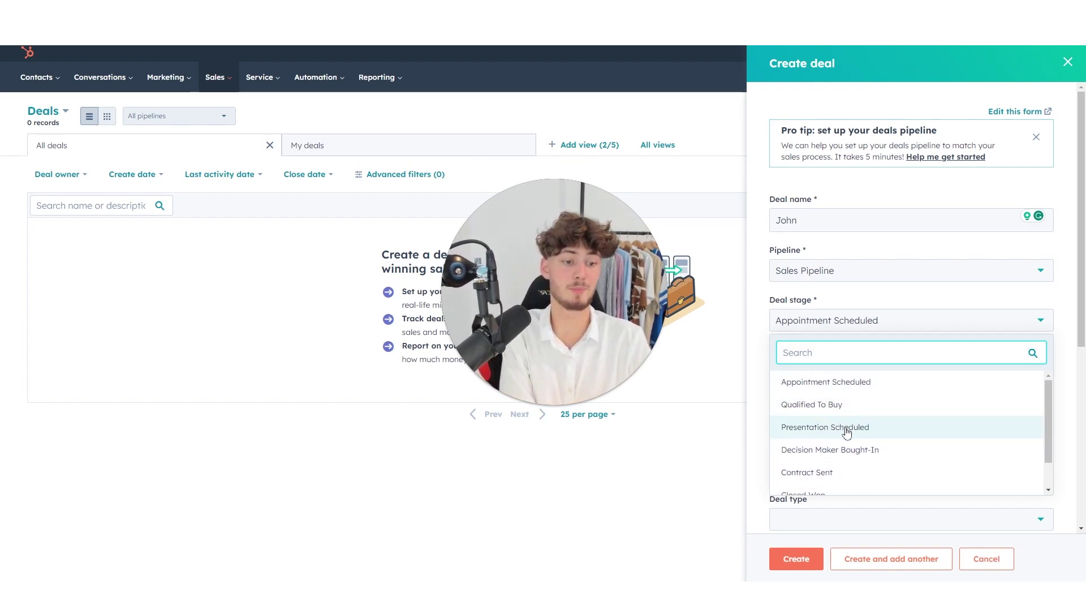
scroll(865, 435, "down", 1)
scroll(903, 448, "up", 1)
scroll(879, 451, "down", 1)
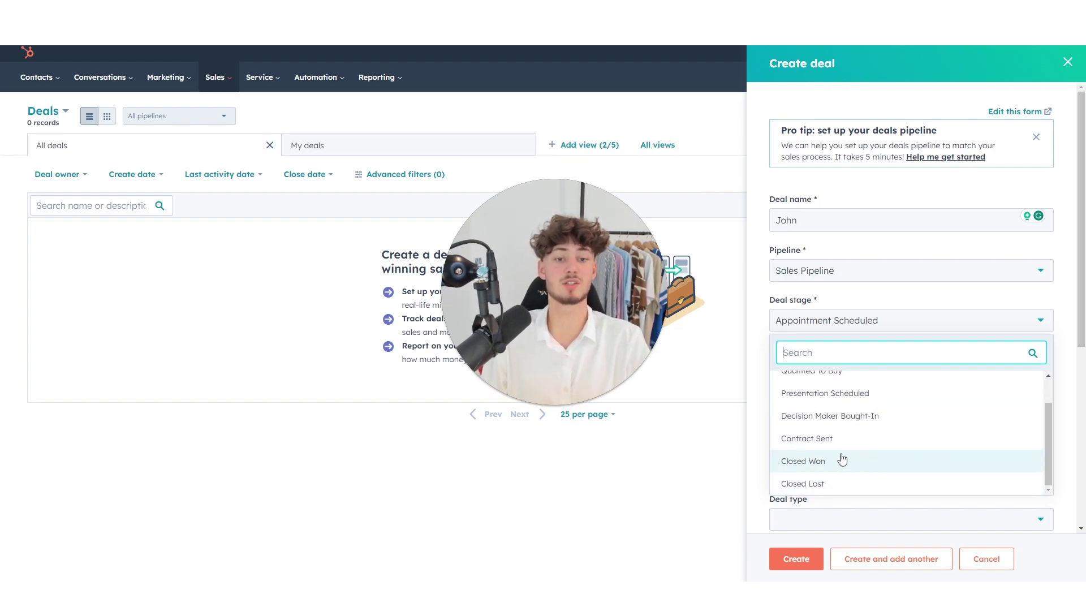
scroll(831, 415, "up", 1)
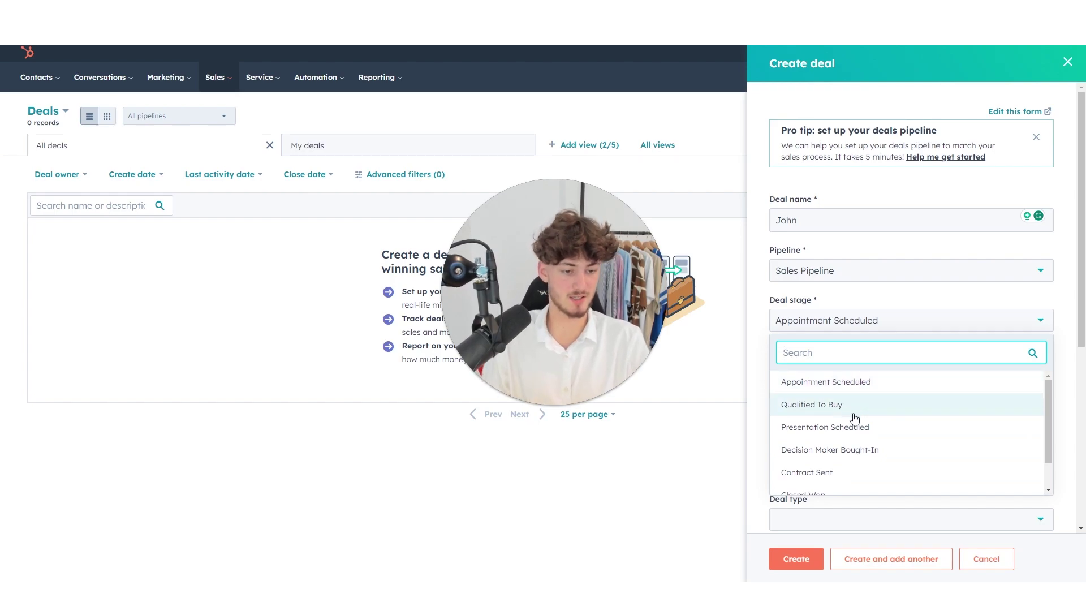
left_click(831, 390)
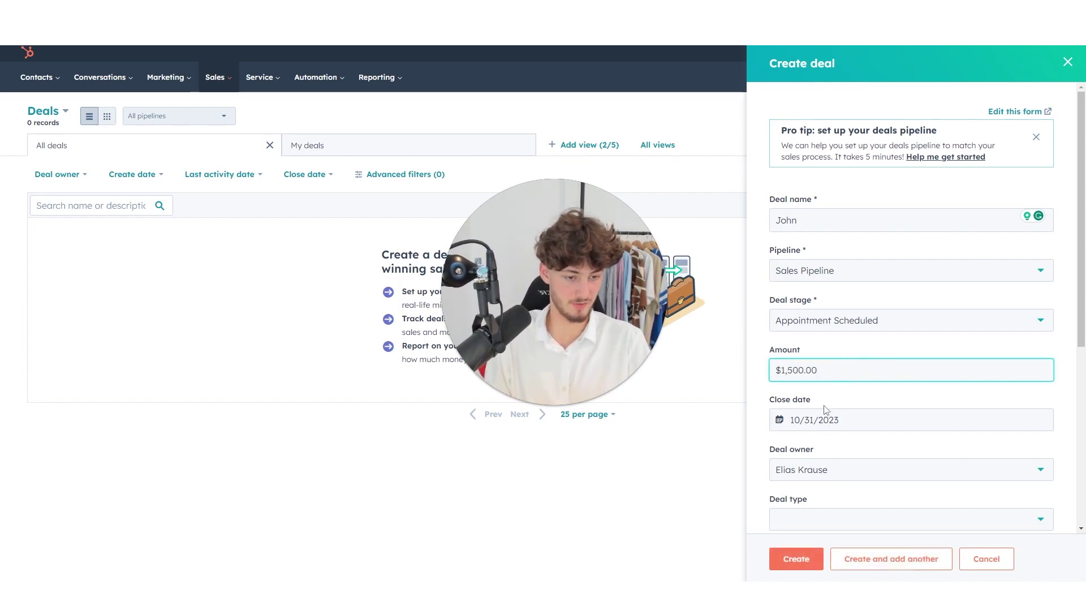
- Set the close date to October 20, 2023 and keep the current user as deal owner
left_click(840, 426)
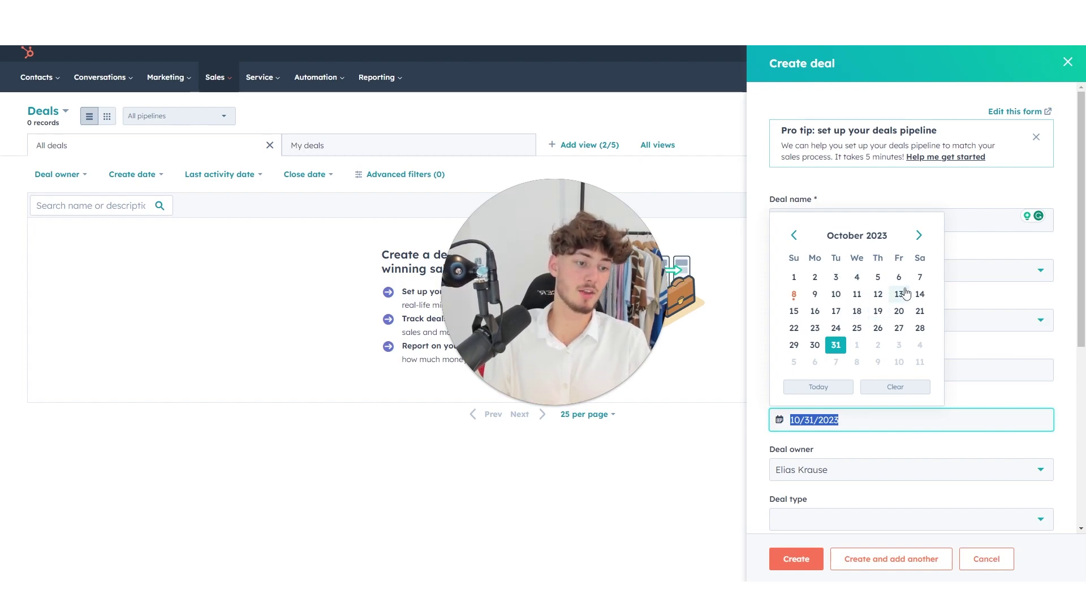
left_click(898, 312)
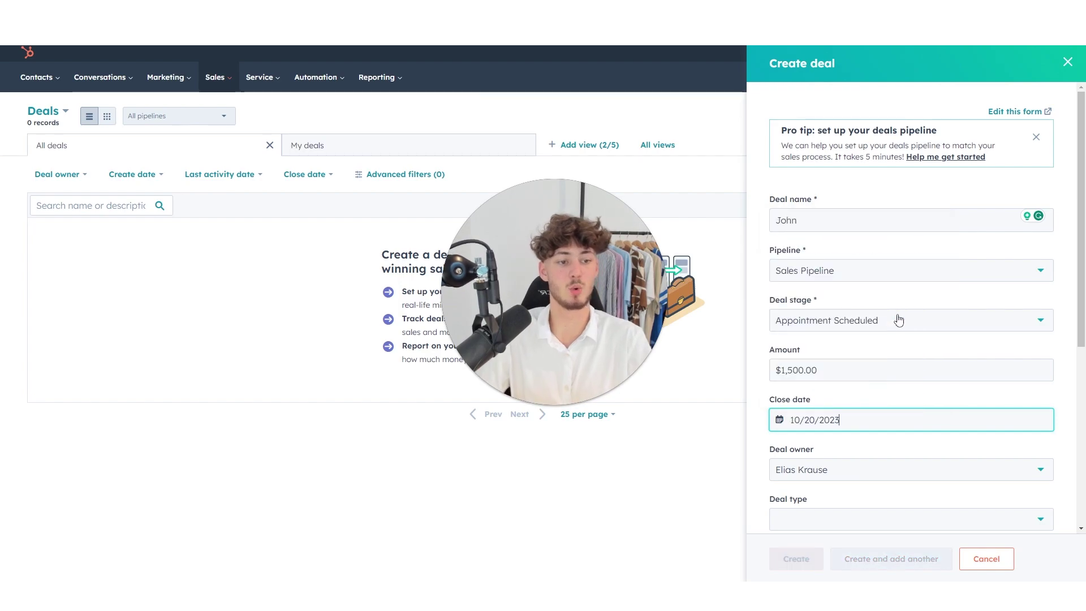
scroll(862, 400, "down", 2)
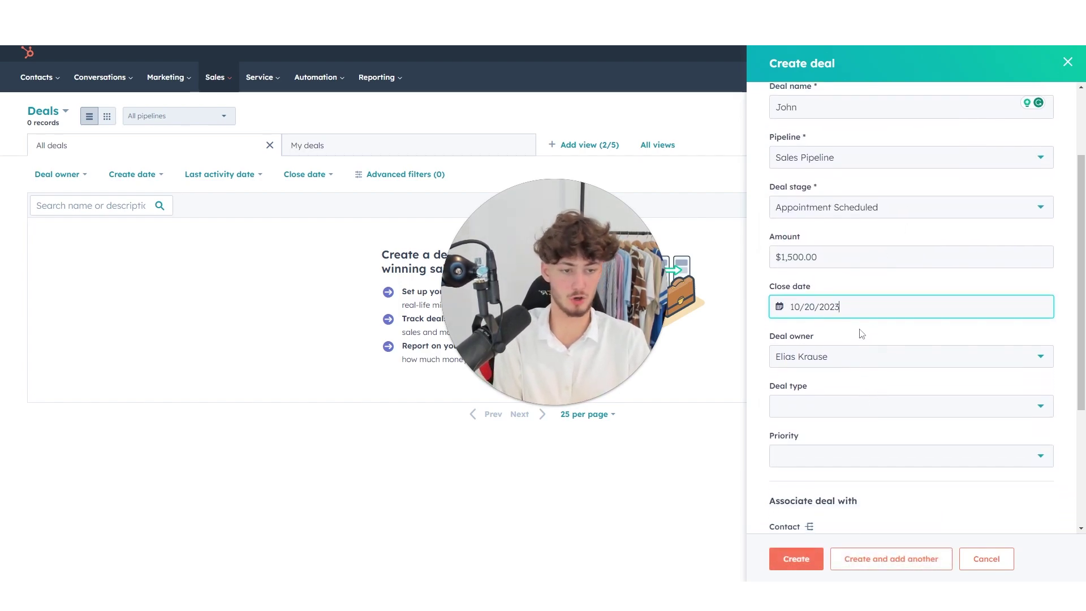
left_click(824, 355)
left_click(843, 437)
- Set the deal type to New Business and the priority to Medium
scroll(792, 339, "down", 2)
left_click(809, 293)
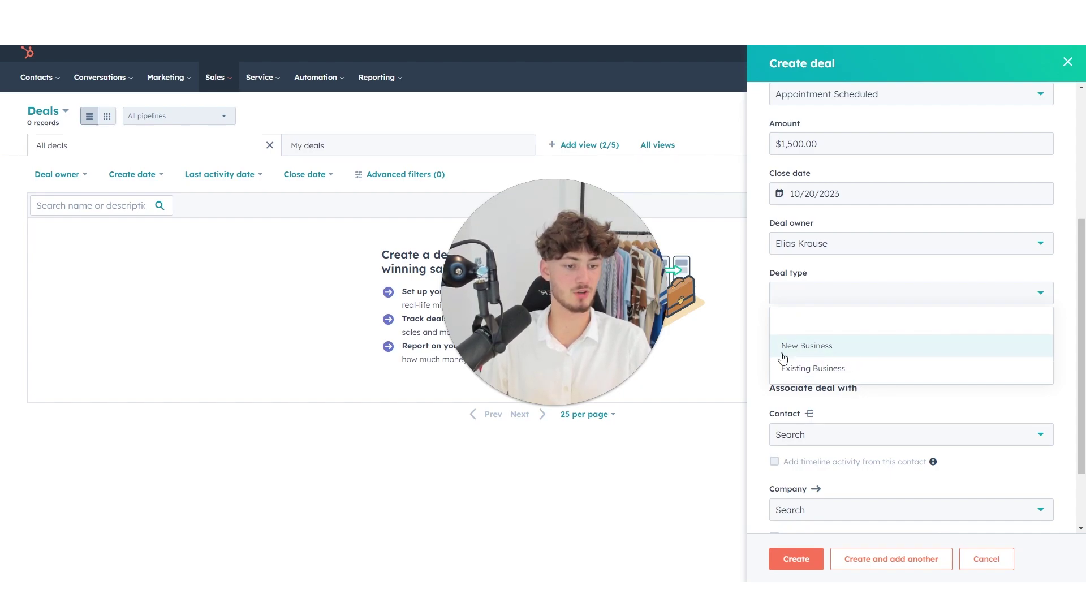
left_click(821, 340)
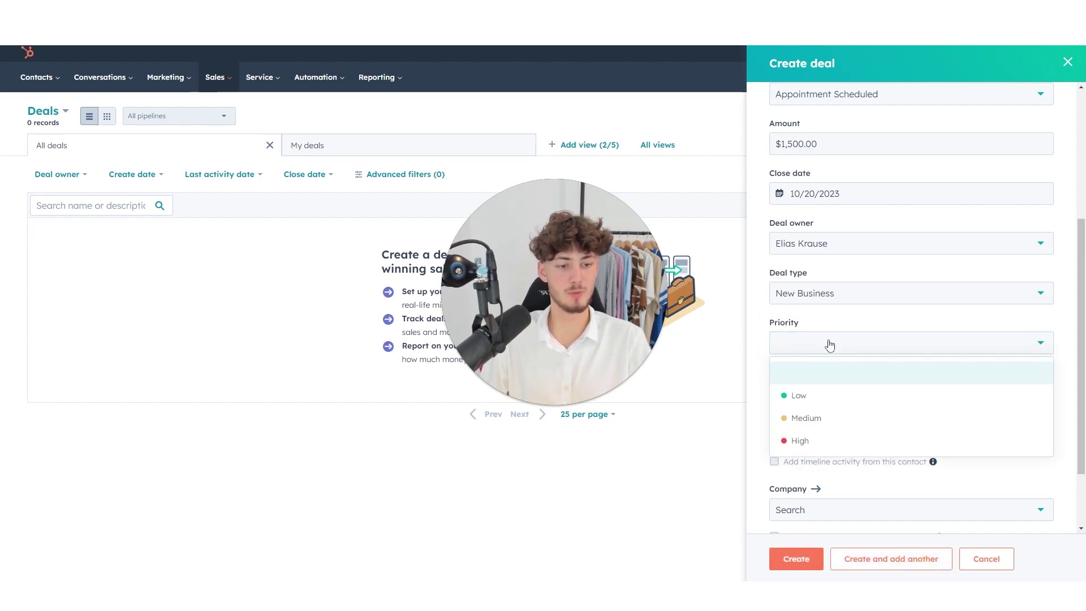
left_click(821, 418)
scroll(809, 395, "down", 1)
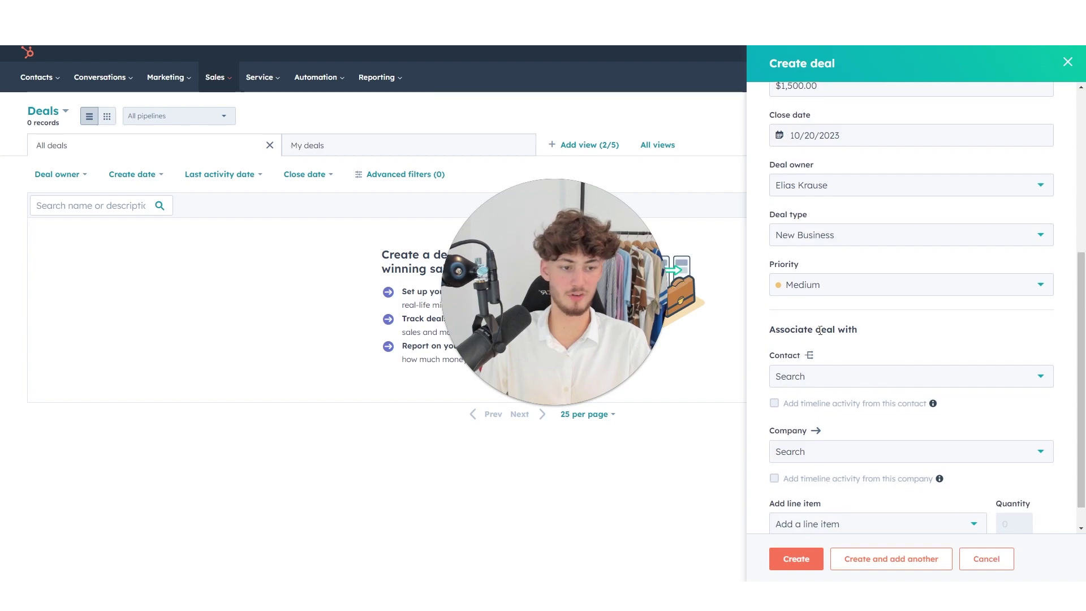
scroll(819, 330, "down", 1)
- Leave the deal without associated contacts and create the John deal
left_click_drag(814, 314, 892, 334)
left_click(892, 343)
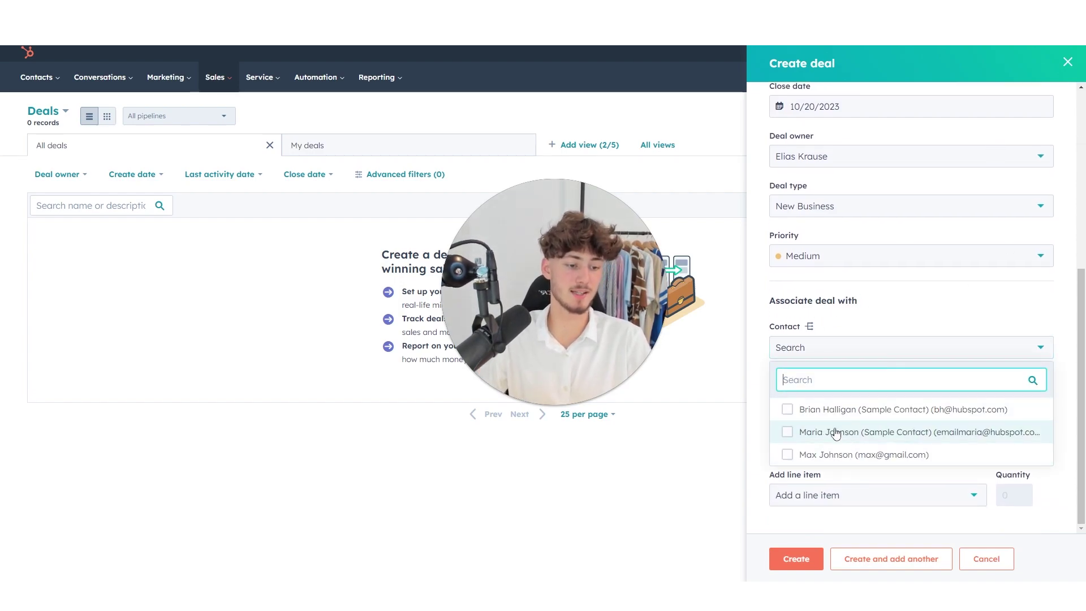
left_click(801, 352)
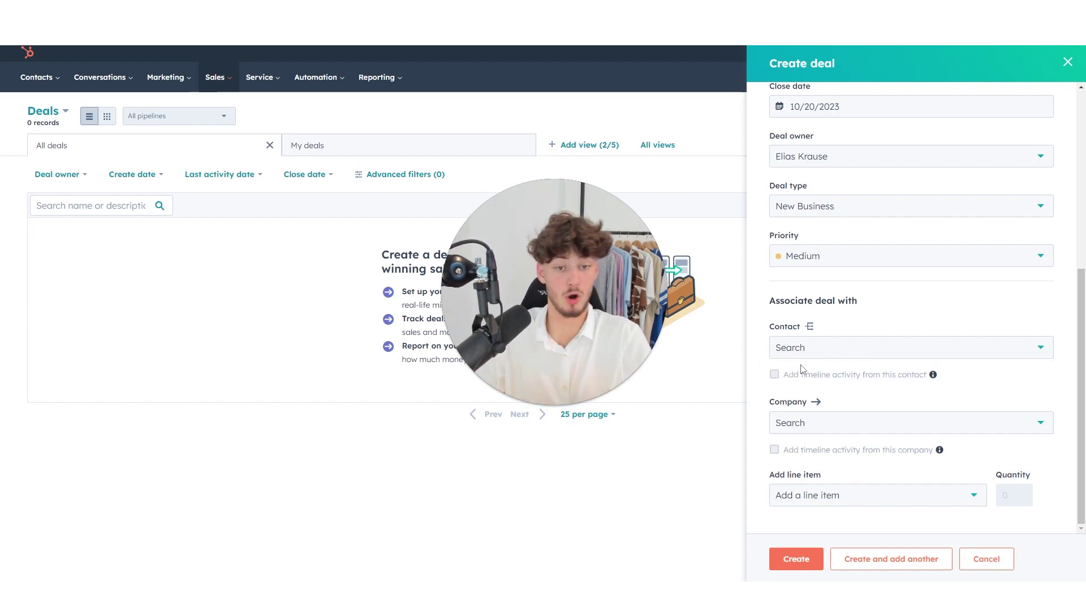
scroll(902, 421, "up", 1)
scroll(901, 421, "up", 3)
scroll(878, 450, "down", 4)
left_click(796, 558)
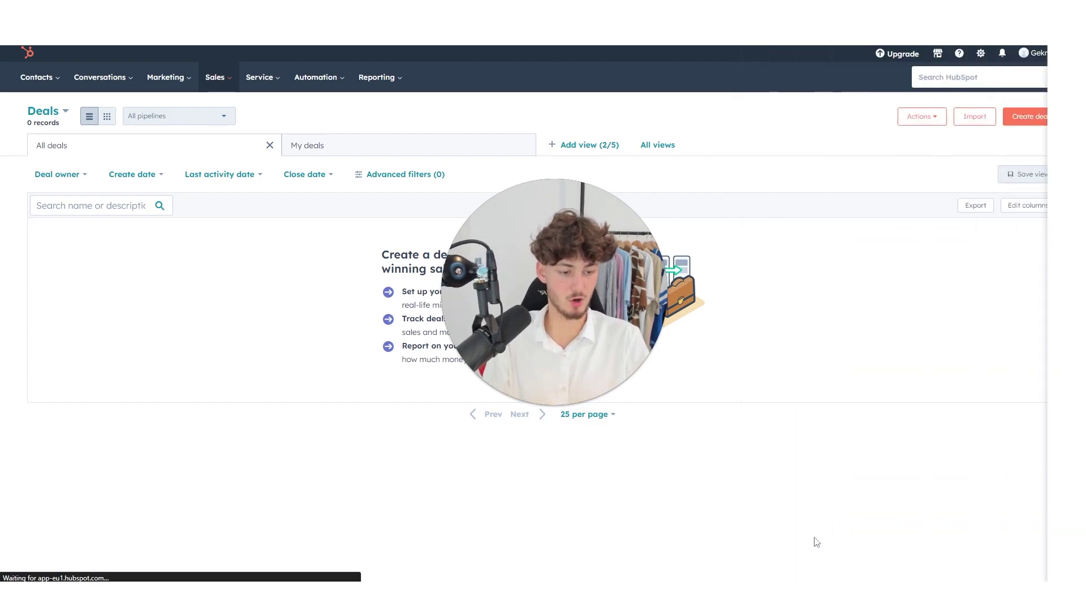
- Open the John deal record and change its stage to Closed Won
left_click(73, 252)
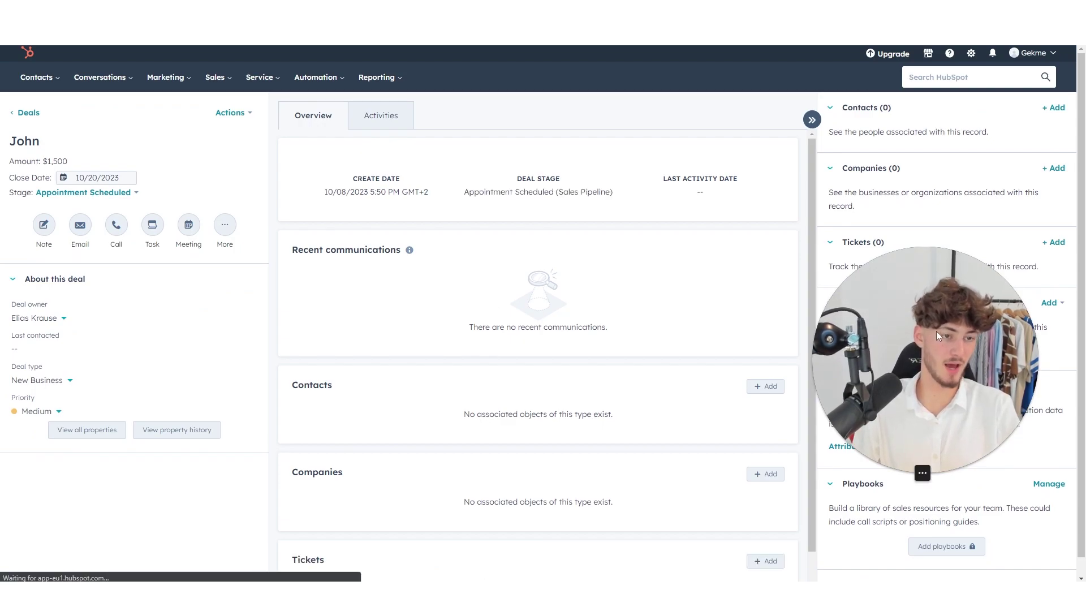
left_click_drag(937, 331, 761, 205)
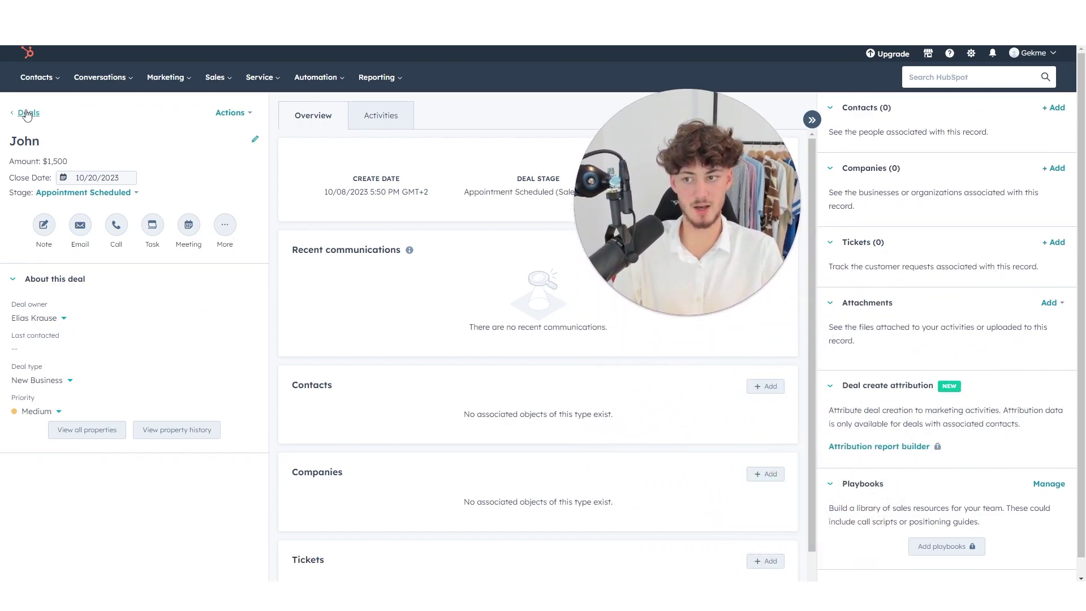
left_click(27, 113)
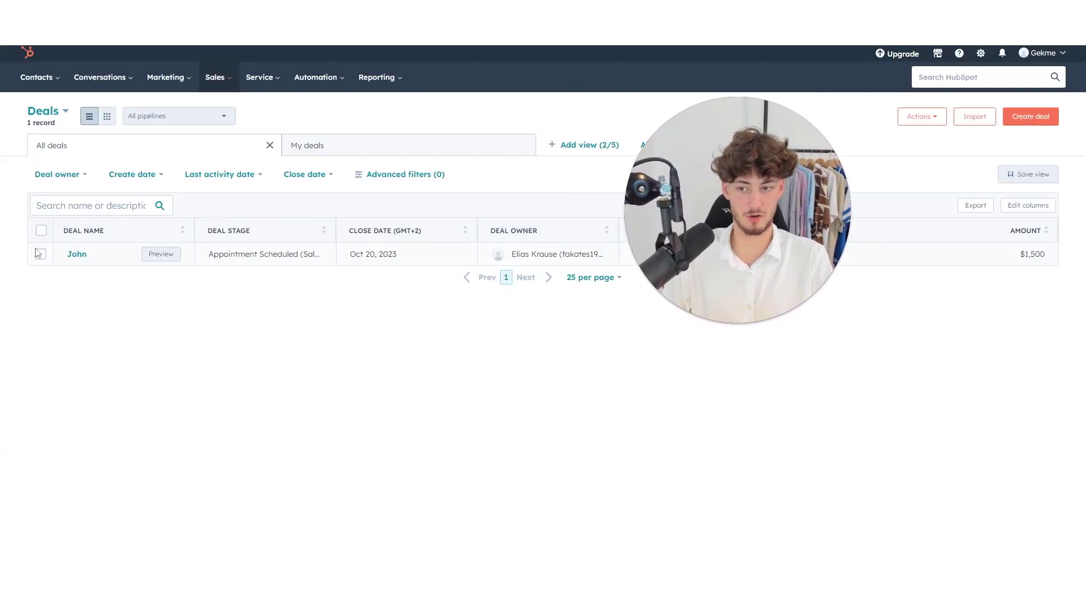
left_click(77, 256)
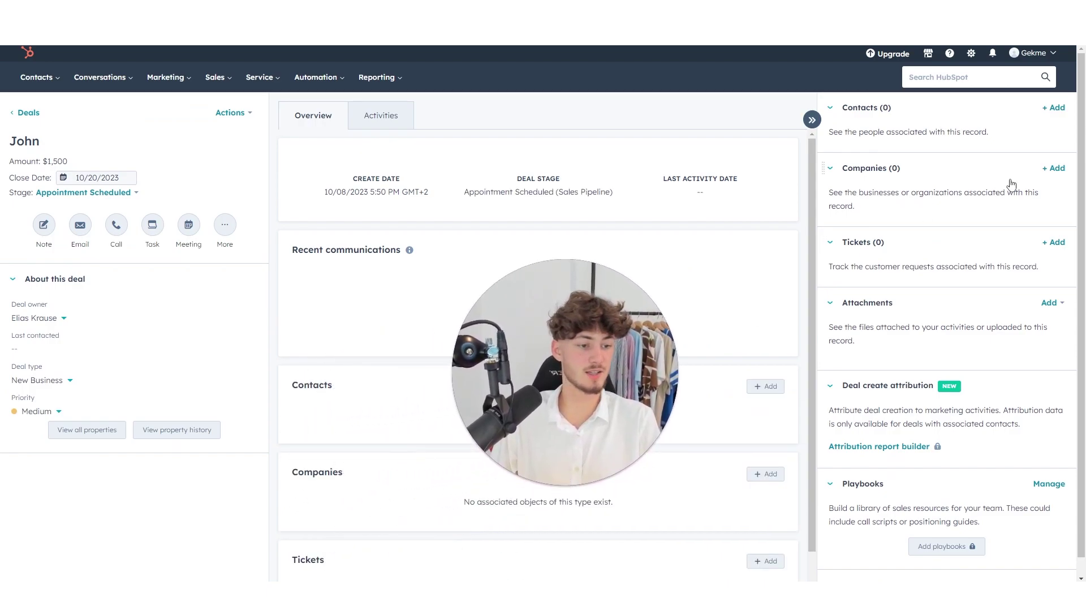
left_click(84, 192)
left_click(126, 192)
left_click(126, 192)
scroll(132, 338, "down", 1)
left_click(94, 336)
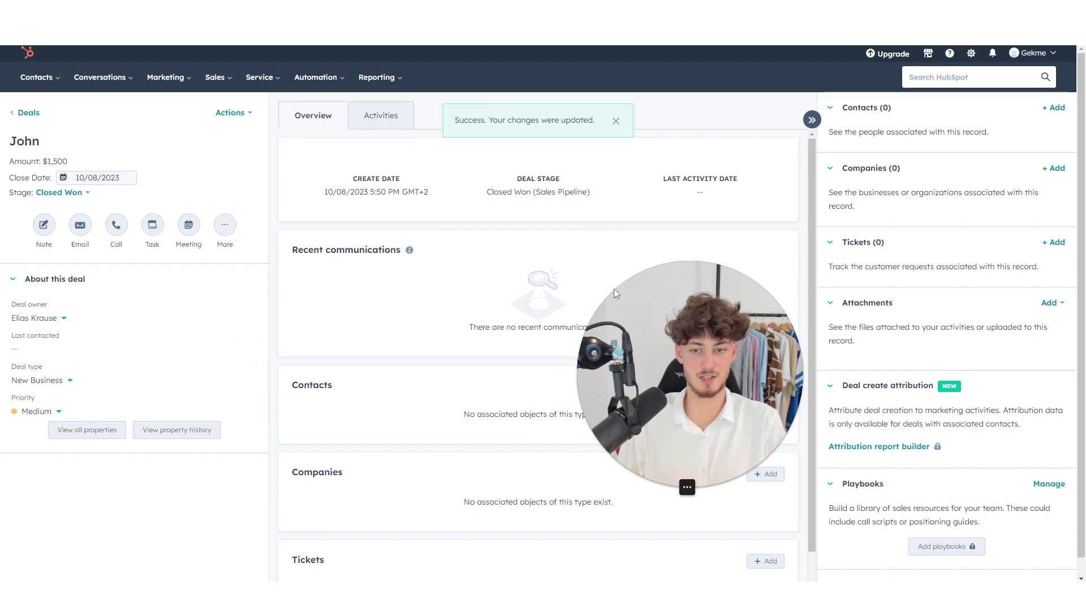
- Review the updated deal record and return to the Deals list
left_click_drag(283, 246, 484, 271)
left_click(484, 271)
scroll(380, 357, "down", 1)
left_click_drag(276, 339, 492, 361)
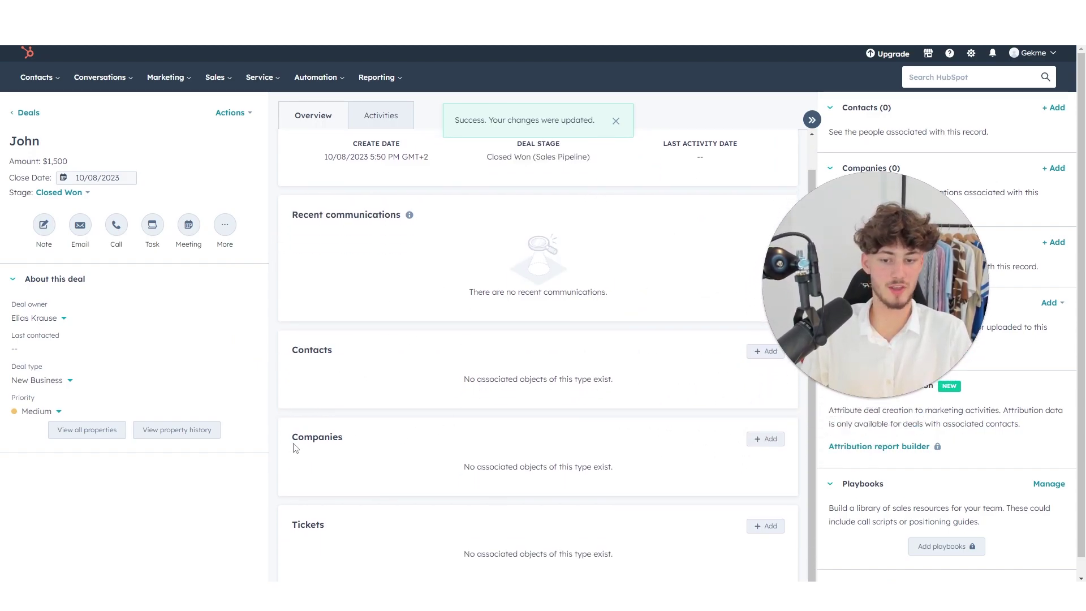
left_click_drag(295, 449, 461, 428)
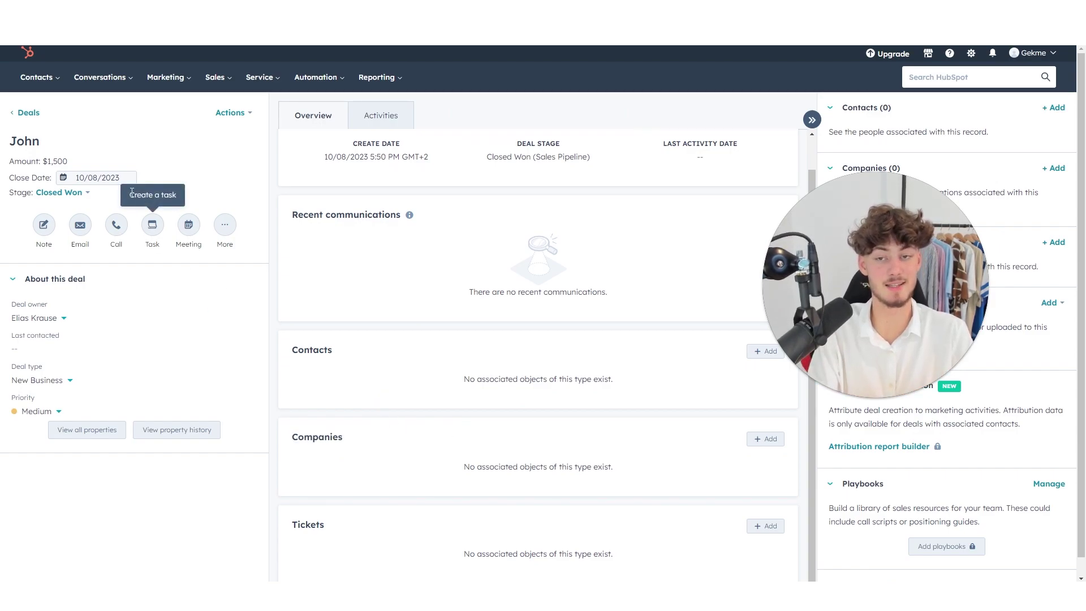
left_click(28, 114)
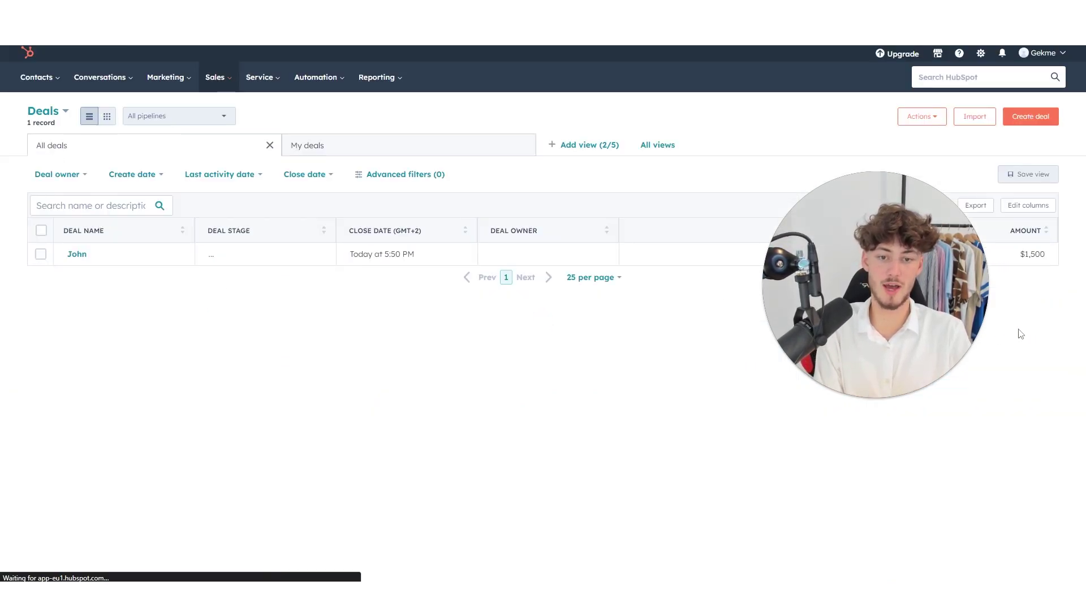
- Open the Tasks page from the Sales menu
left_click_drag(937, 366, 418, 535)
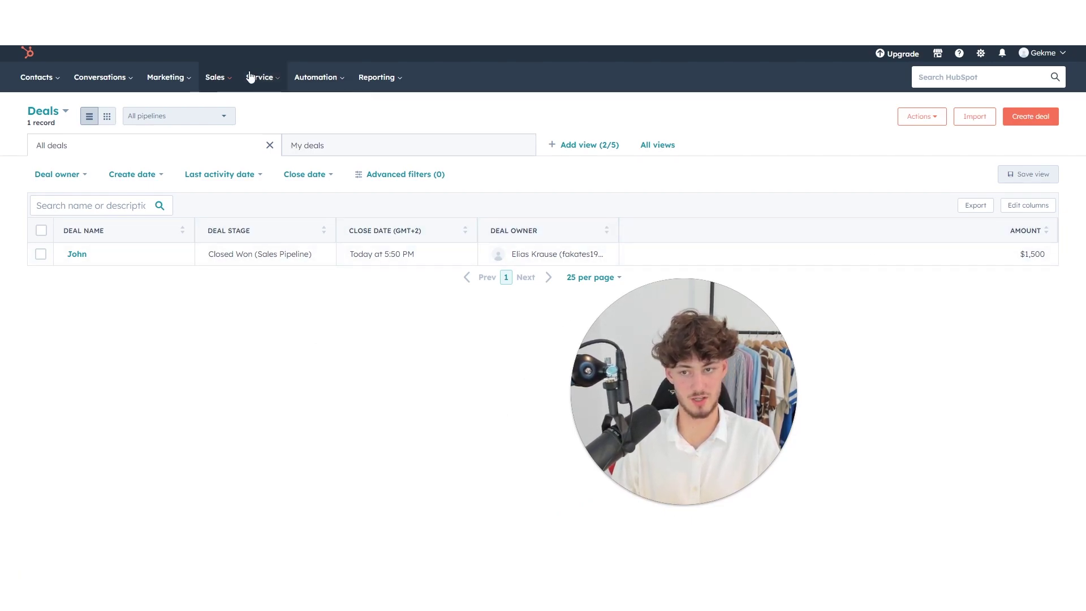
left_click(216, 77)
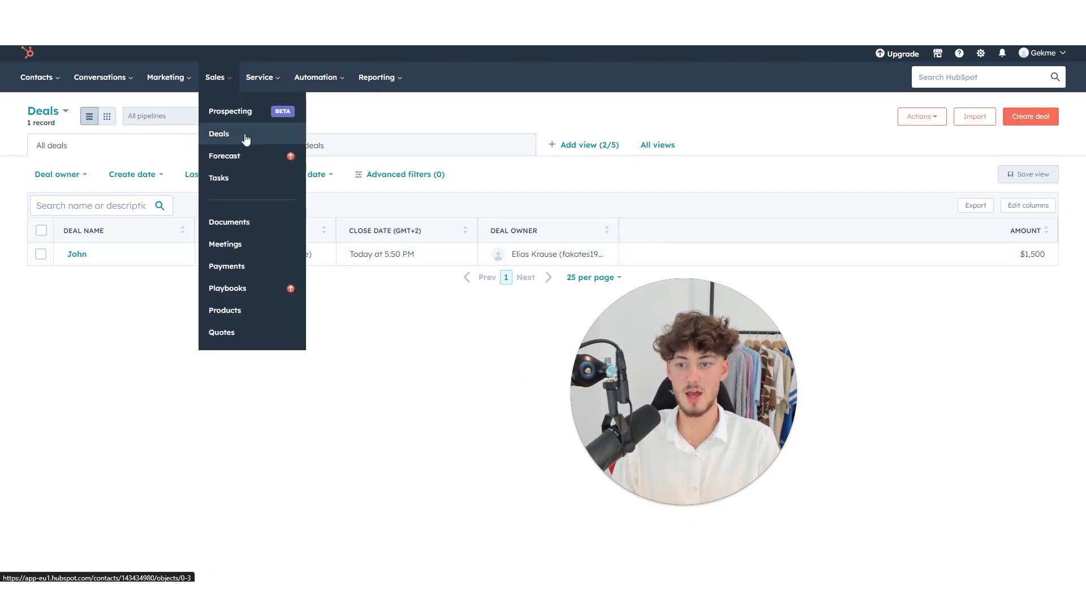
left_click(221, 177)
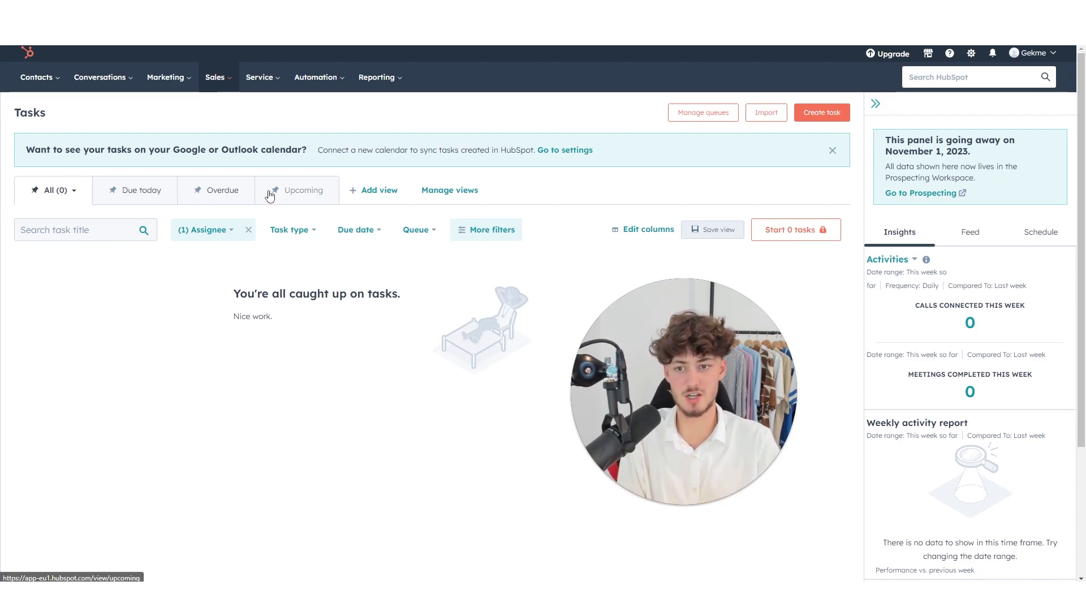
- Open the sales Documents library, then the Payments tool
left_click(215, 77)
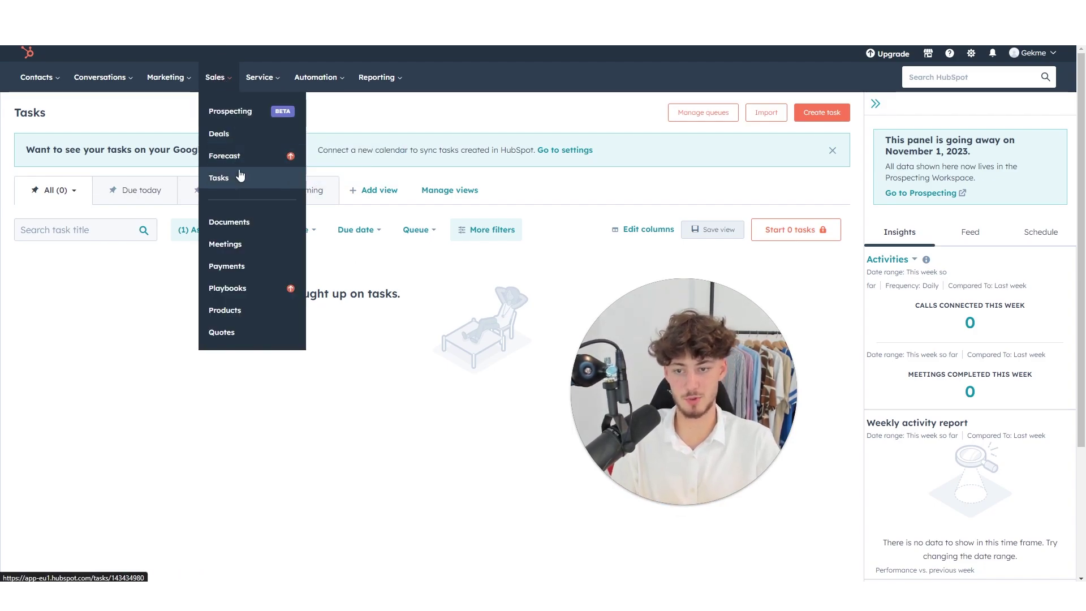
left_click(426, 126)
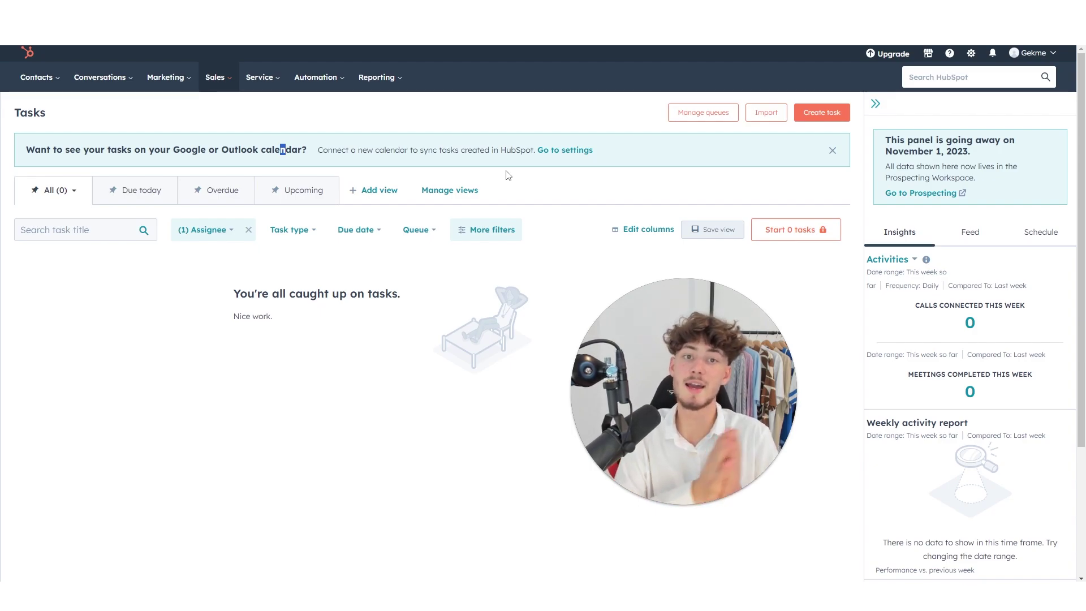
left_click(215, 79)
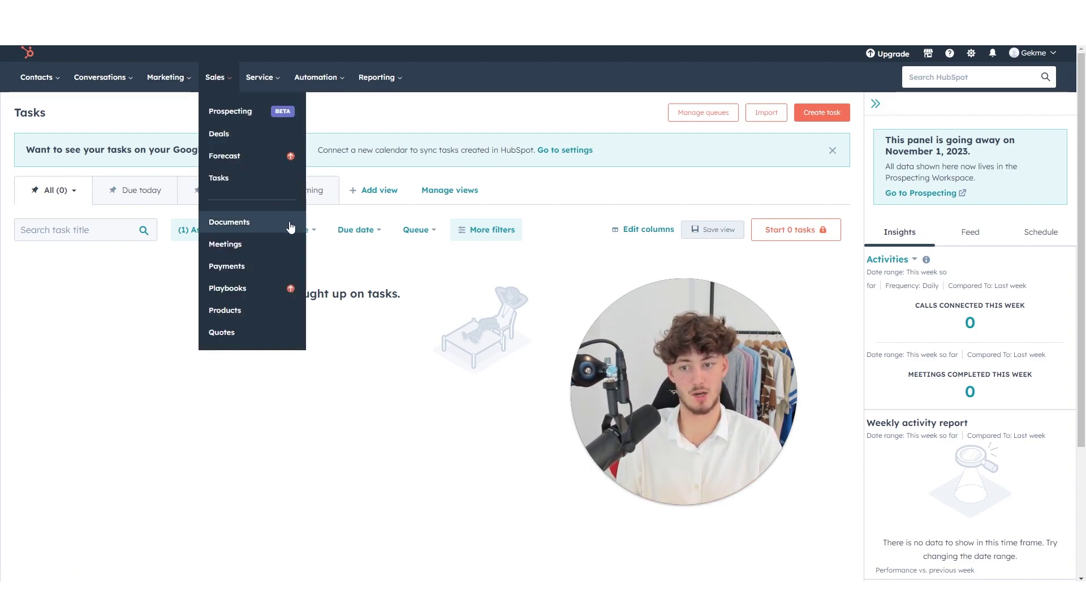
left_click(245, 229)
left_click(233, 77)
left_click(236, 253)
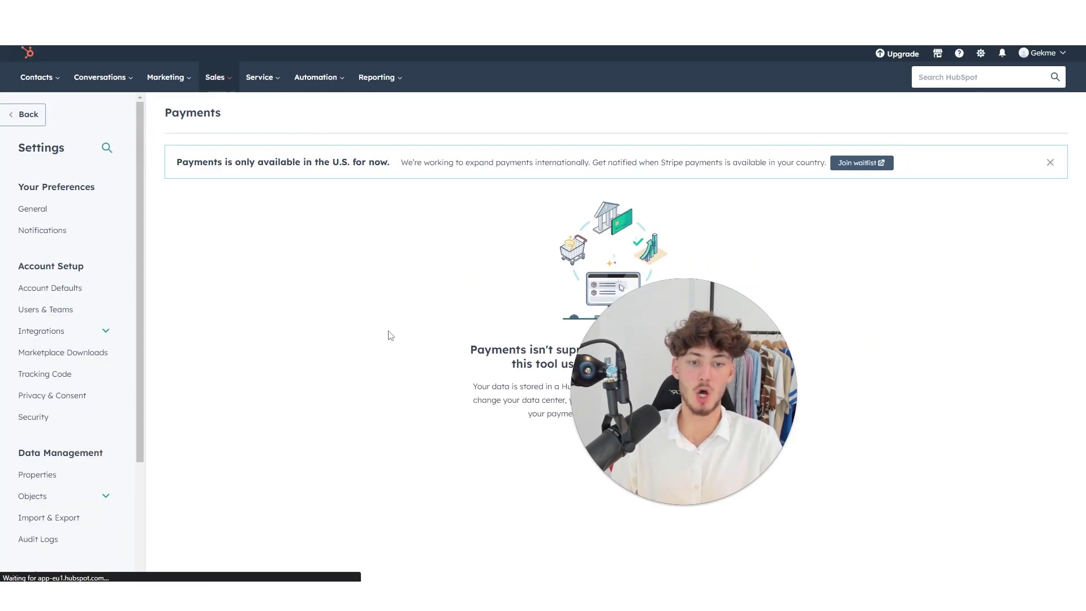
- Open the Service Tickets list, which shows 0 records
left_click(259, 78)
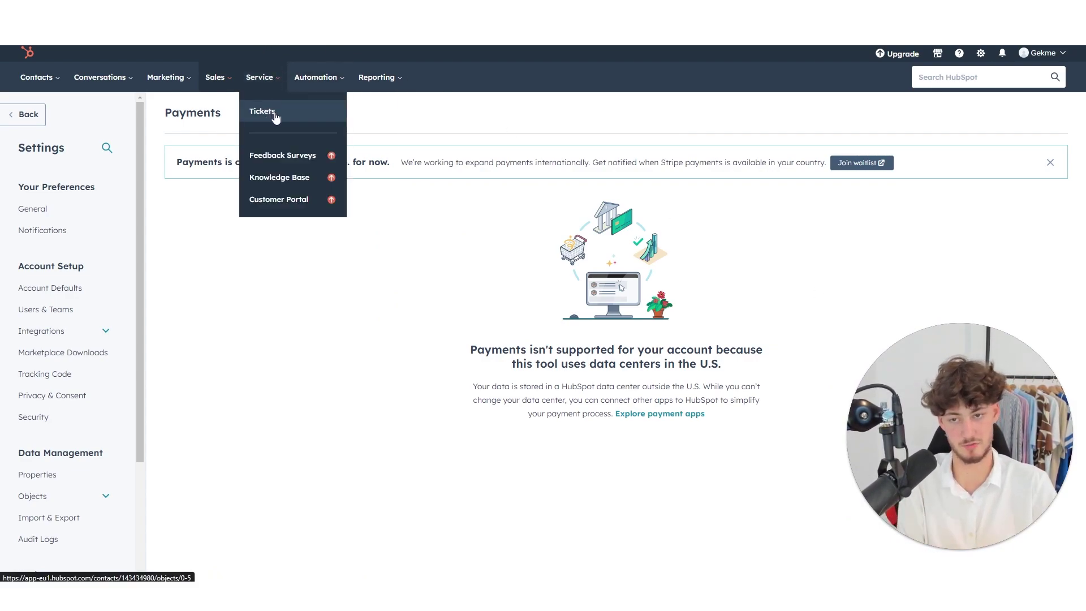
left_click(831, 238)
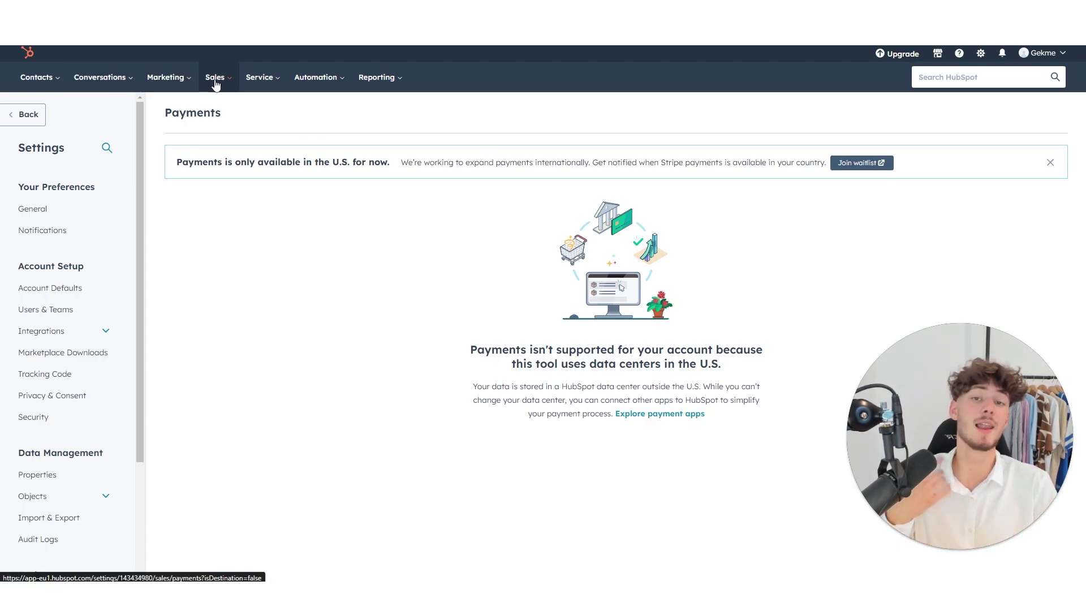
left_click(276, 80)
left_click(278, 110)
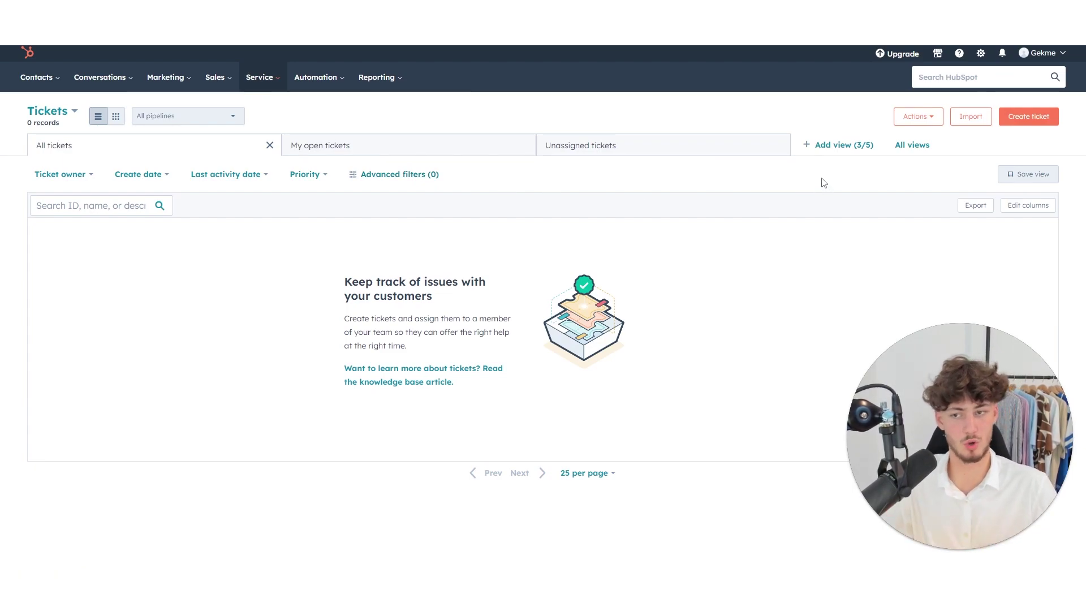
- Open a new ticket form, close it unsaved, then open the Automation Sequences page
left_click(1051, 117)
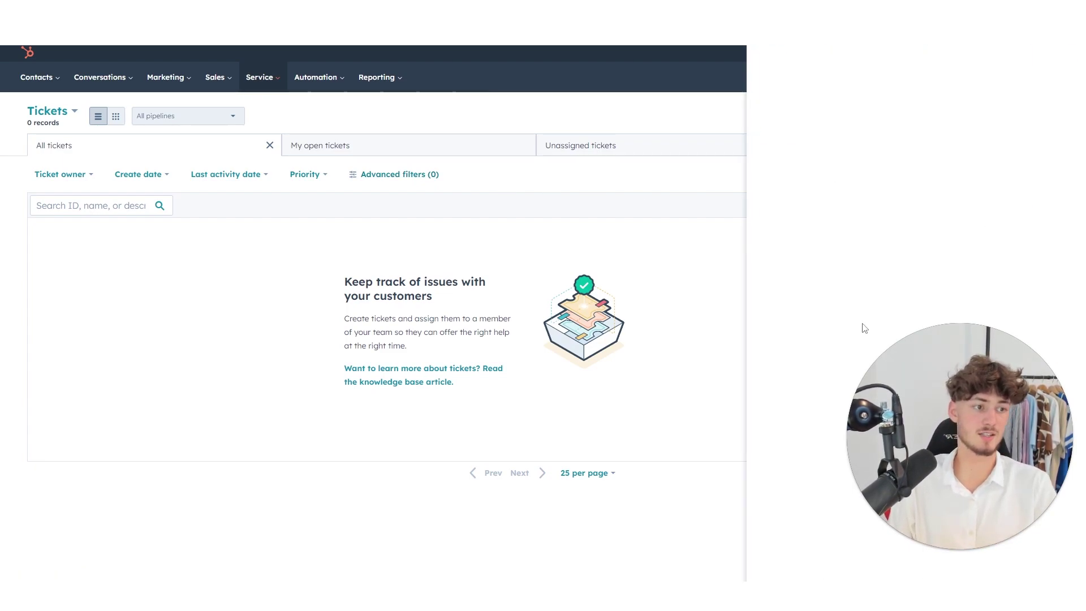
scroll(813, 188, "down", 5)
scroll(813, 188, "up", 5)
left_click(1066, 64)
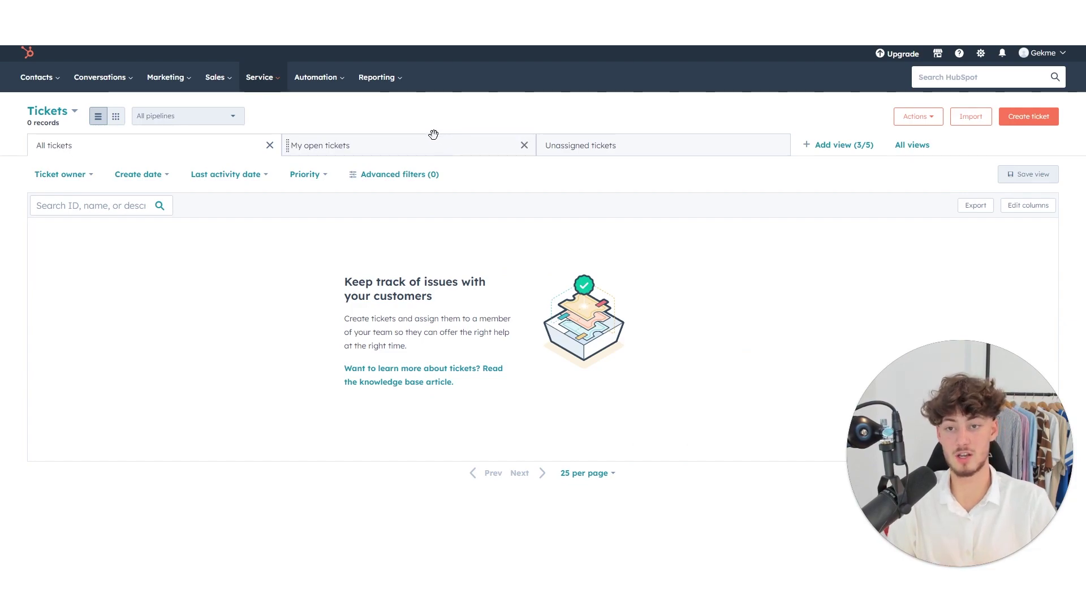
mouse_move(317, 79)
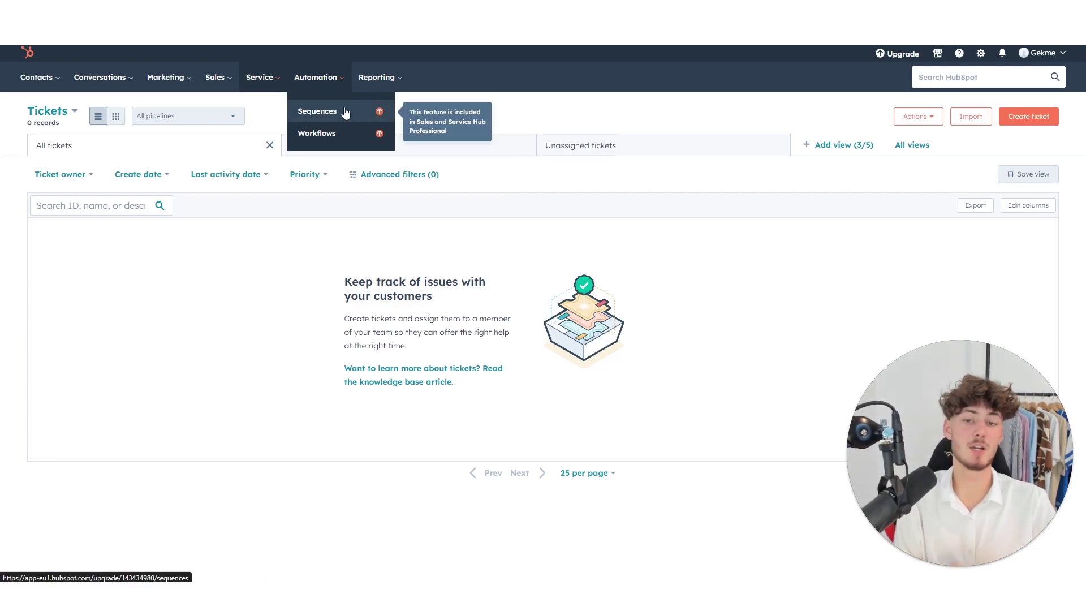
left_click(345, 111)
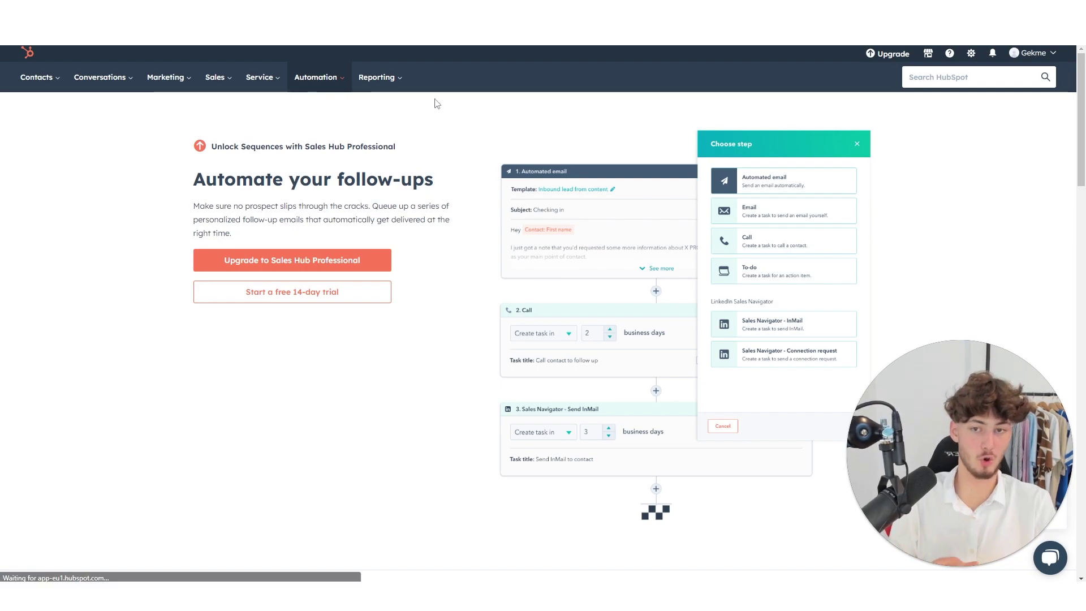
- Open the Automation Workflows page and look over its upgrade offer
mouse_move(317, 78)
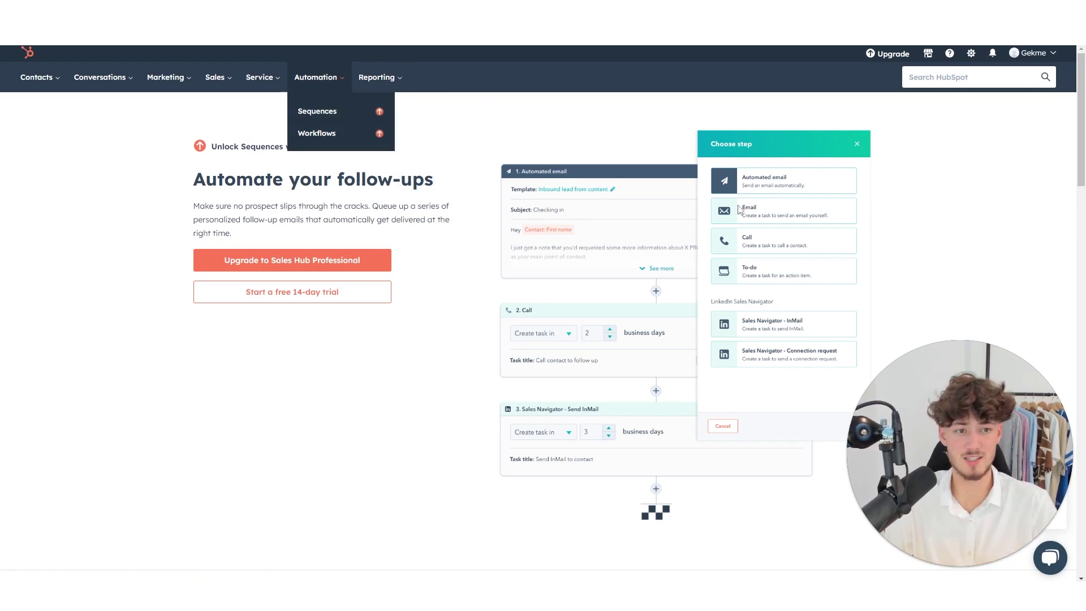
left_click(320, 134)
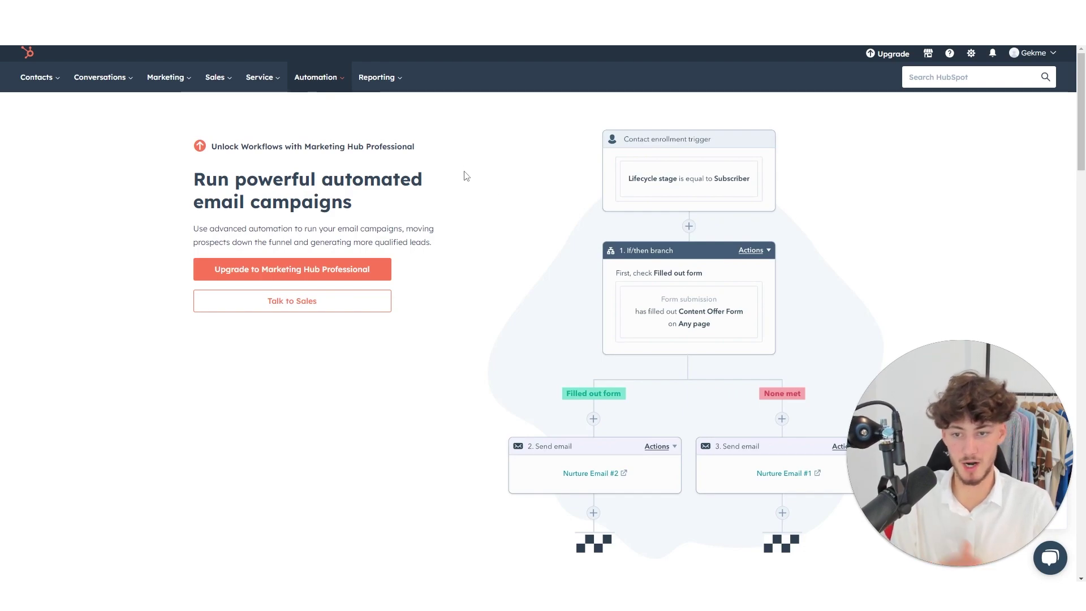
scroll(501, 177, "down", 3)
scroll(501, 172, "up", 3)
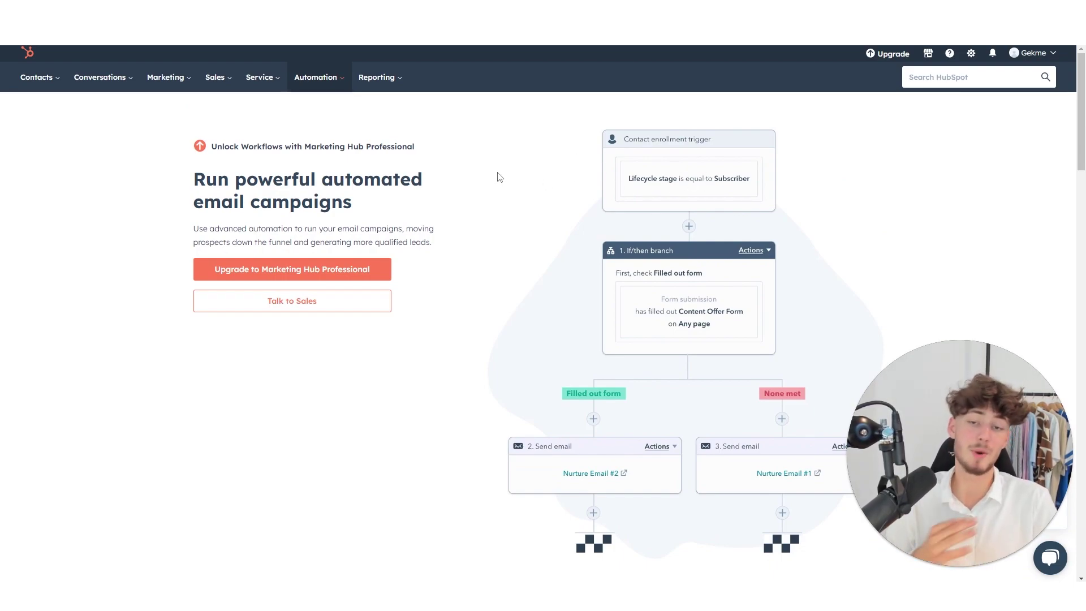
- Open Reporting > Analytics Tools and select the Traffic Analytics card
left_click(389, 79)
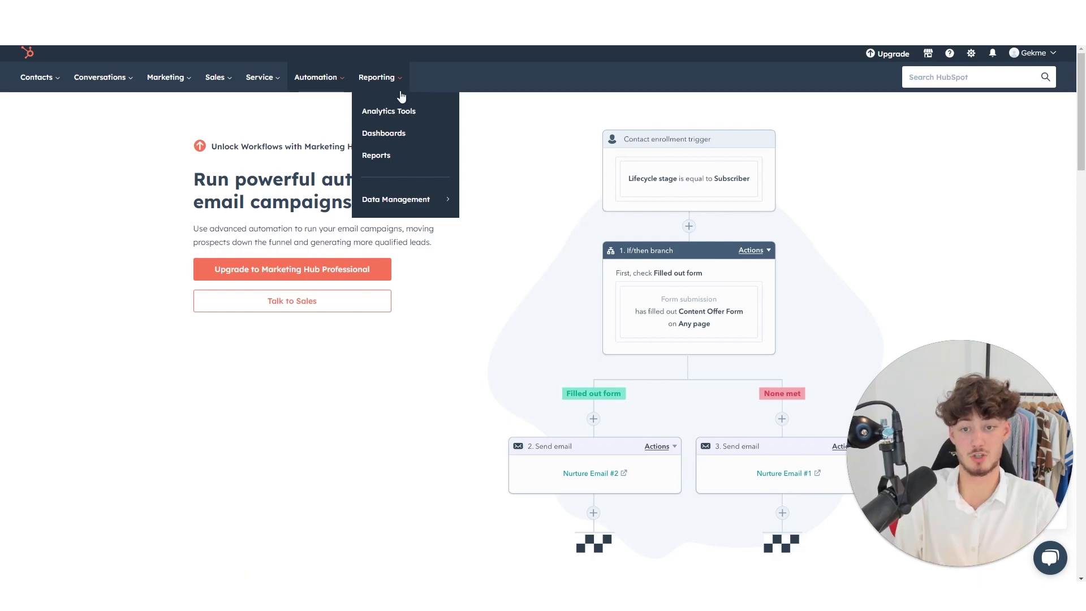
left_click(419, 120)
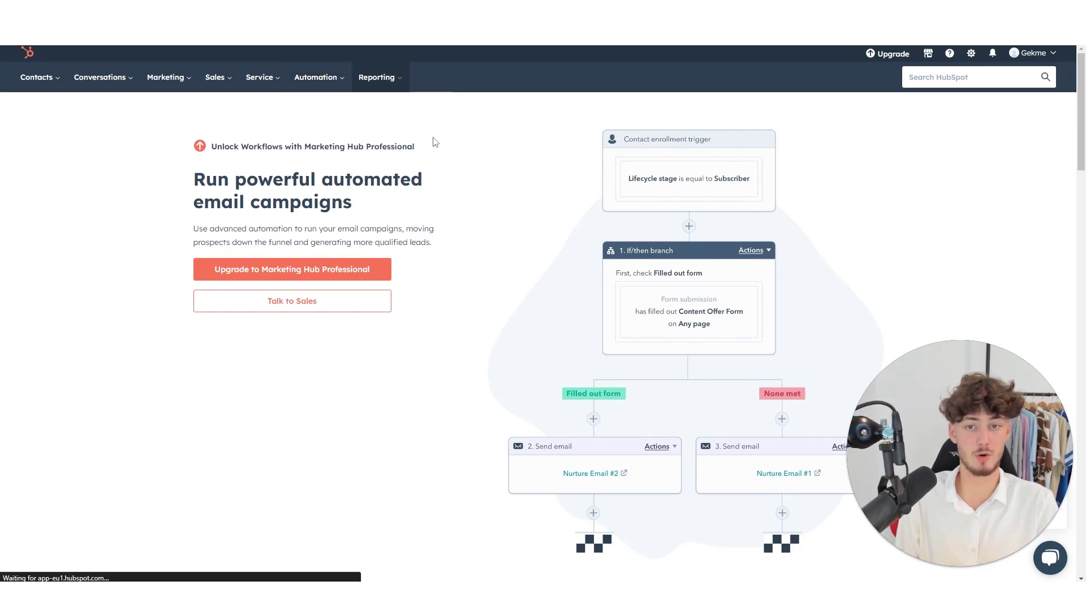
left_click(319, 177)
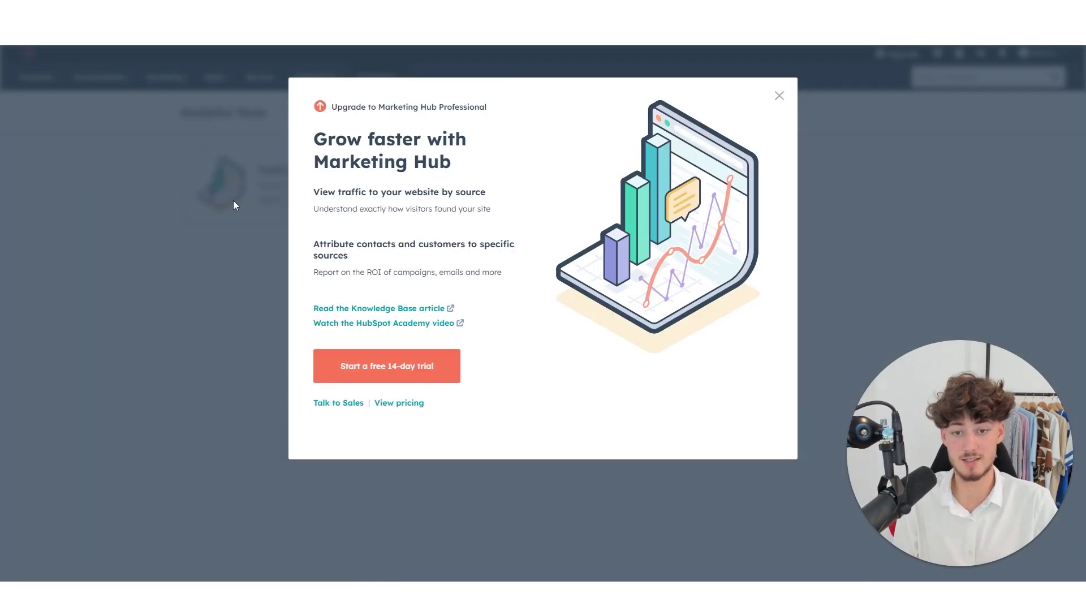
- Dismiss the upgrade offer and look over the available dashboard templates
left_click(778, 96)
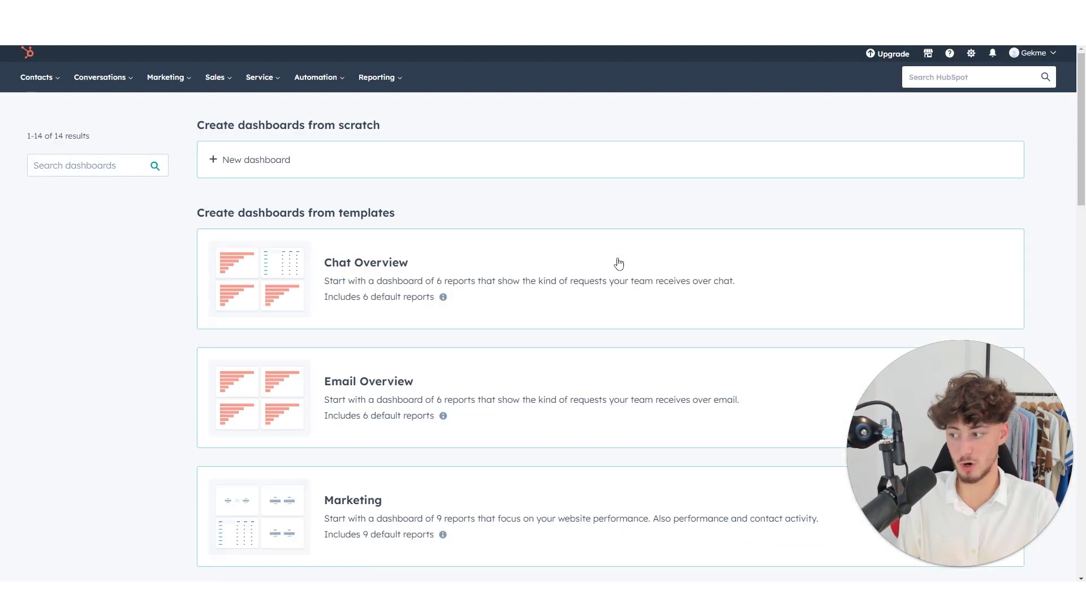
scroll(615, 265, "down", 2)
scroll(601, 278, "up", 2)
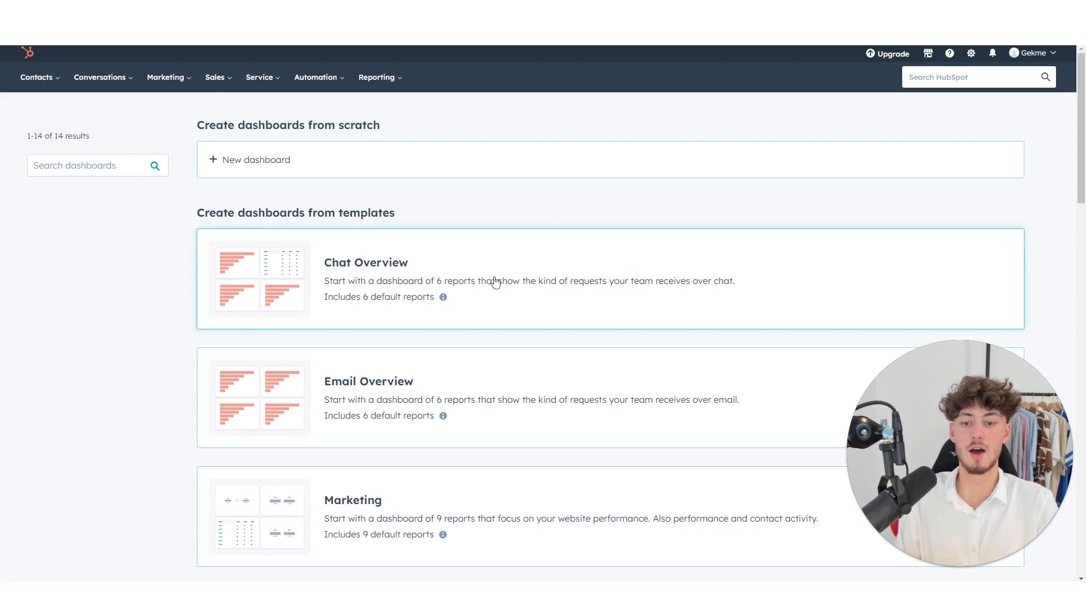
scroll(371, 354, "down", 8)
scroll(407, 204, "up", 2)
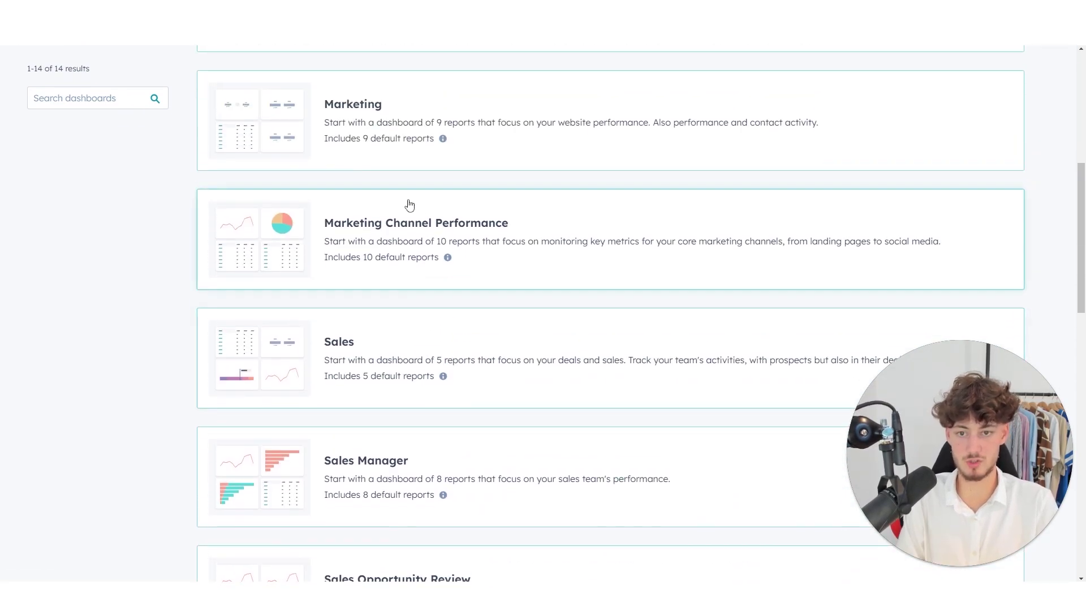
- Create a dashboard from the nine-report Marketing template and go to it
left_click(415, 169)
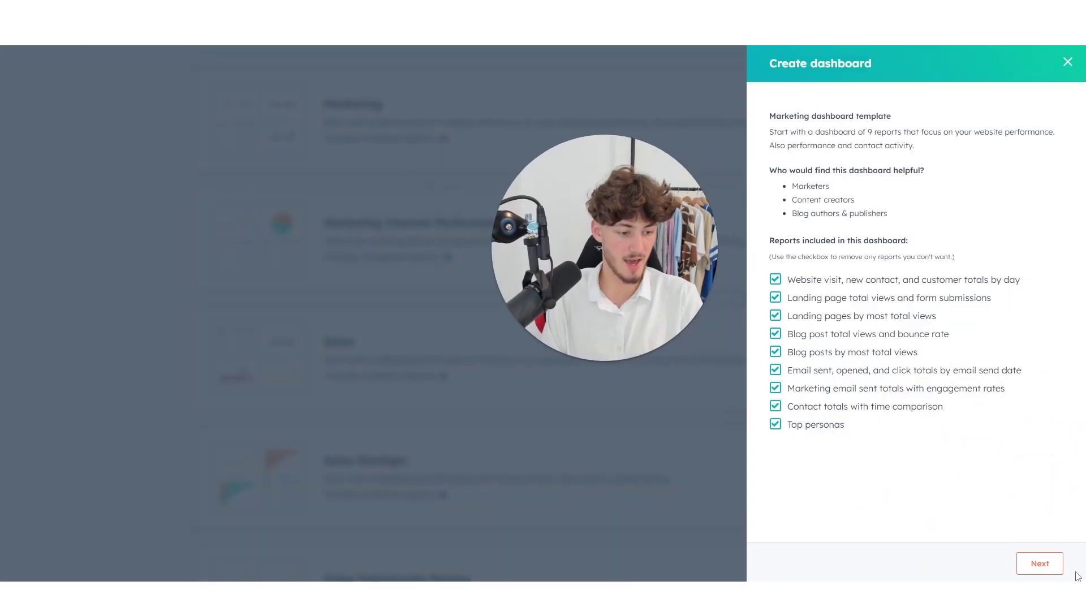
left_click(1038, 563)
left_click(1036, 568)
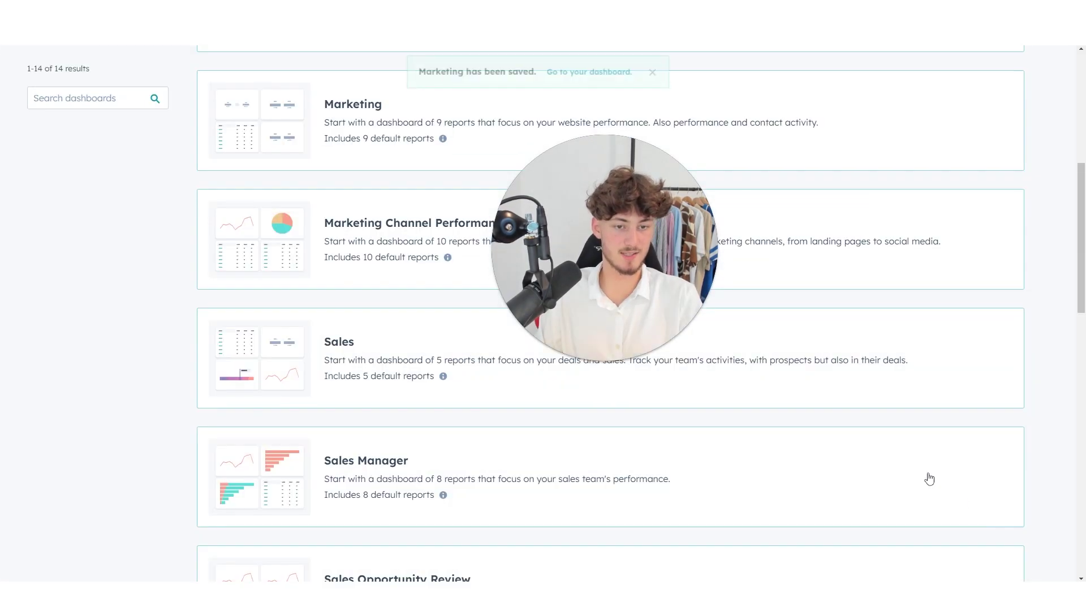
scroll(735, 187, "up", 7)
left_click(622, 119)
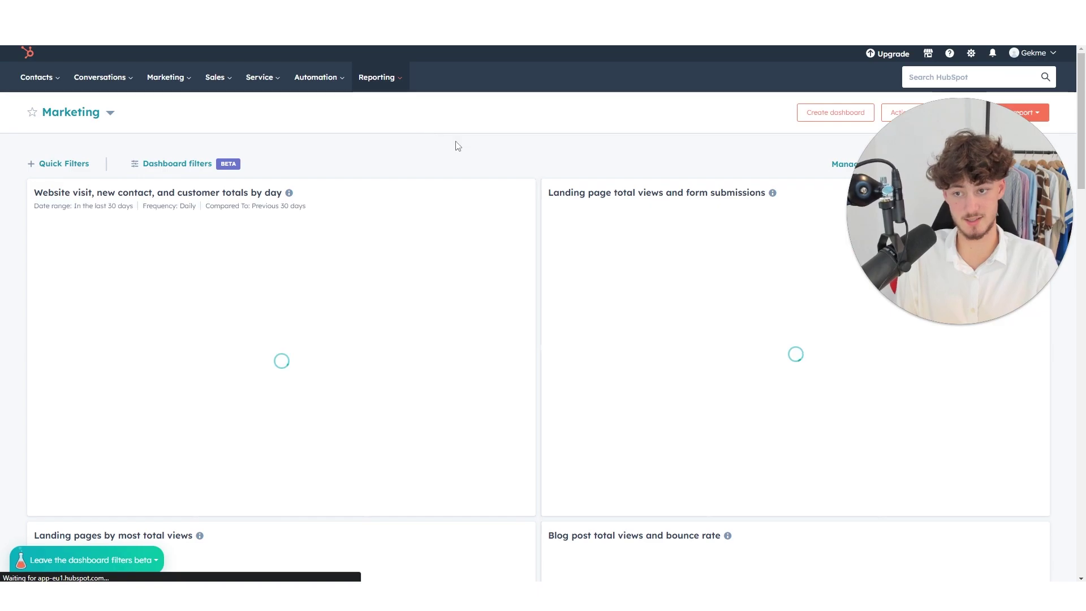
- Scroll through the new Marketing dashboard's report widgets, then open Reporting > Reports
scroll(464, 148, "down", 2)
scroll(827, 322, "down", 8)
scroll(826, 322, "up", 10)
scroll(247, 146, "down", 5)
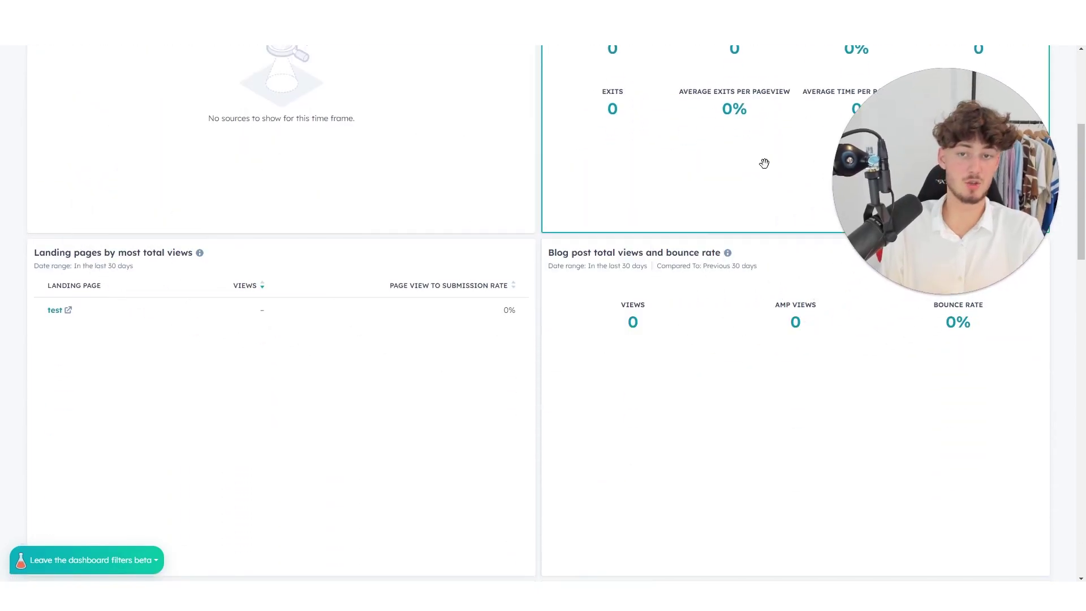
scroll(231, 154, "up", 5)
mouse_move(67, 91)
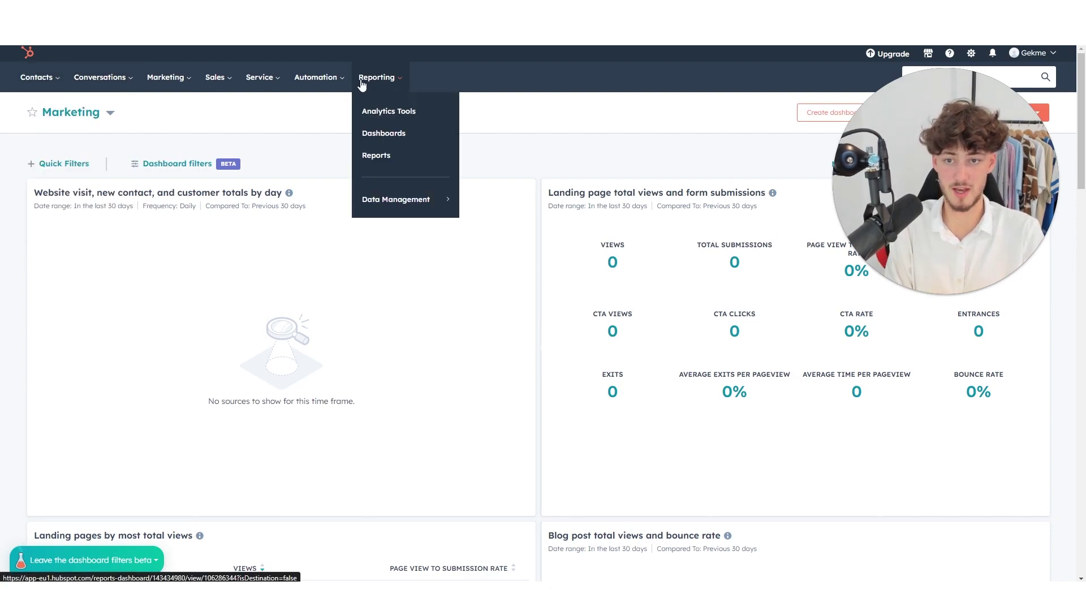
mouse_move(374, 77)
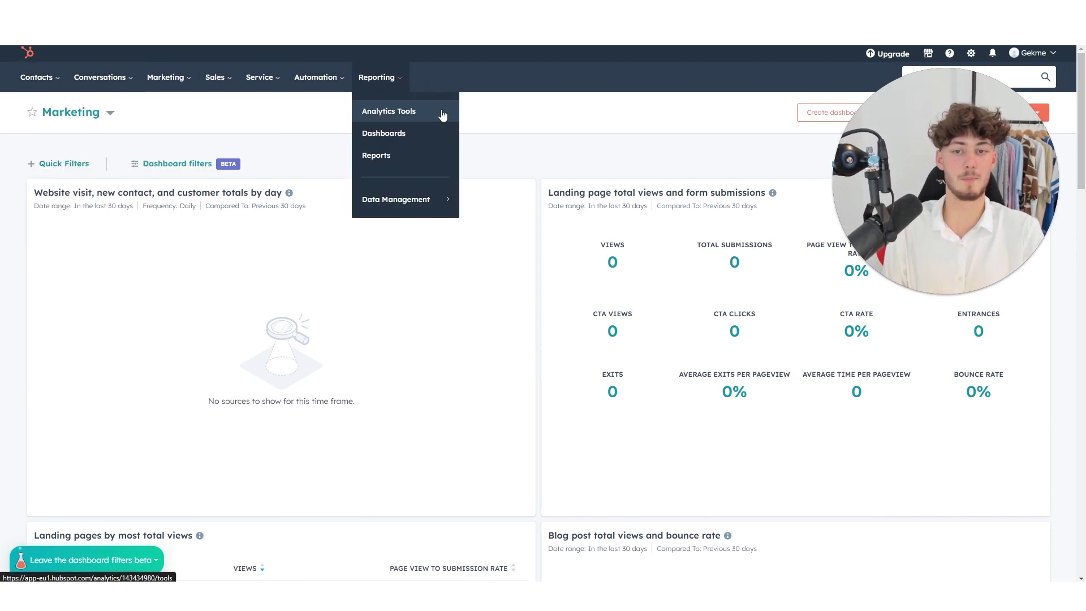
left_click(377, 155)
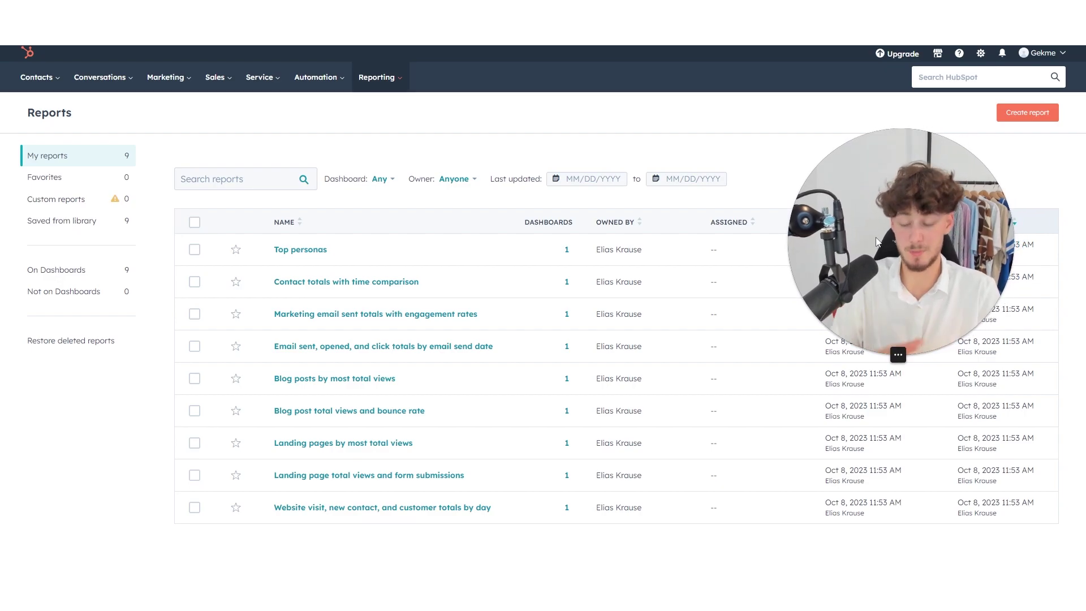
- Drag across the Reports list showing the nine saved reports, including Top personas
left_click_drag(876, 240, 537, 386)
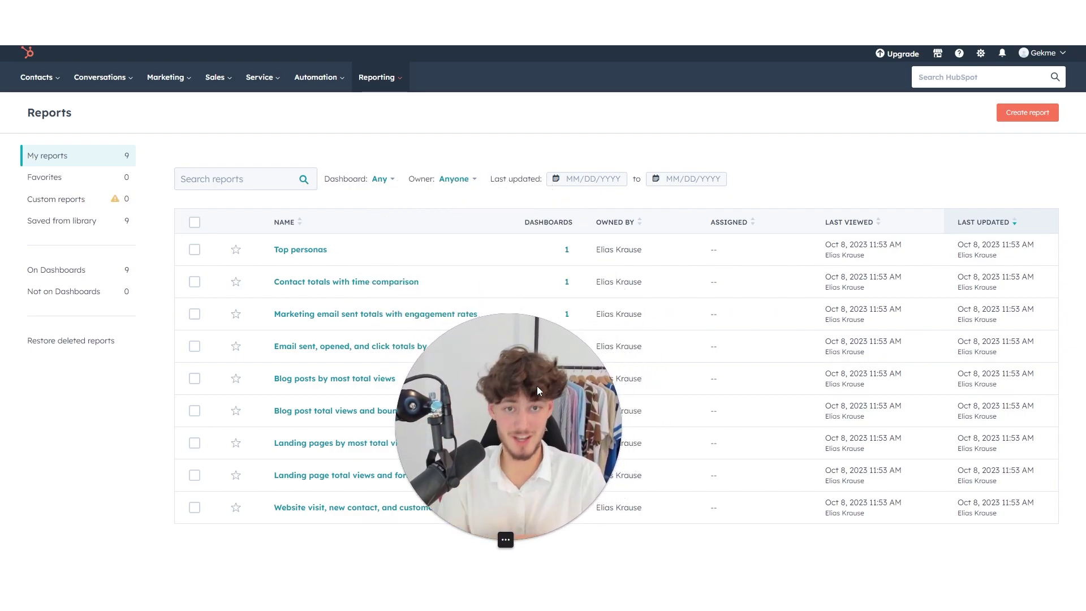